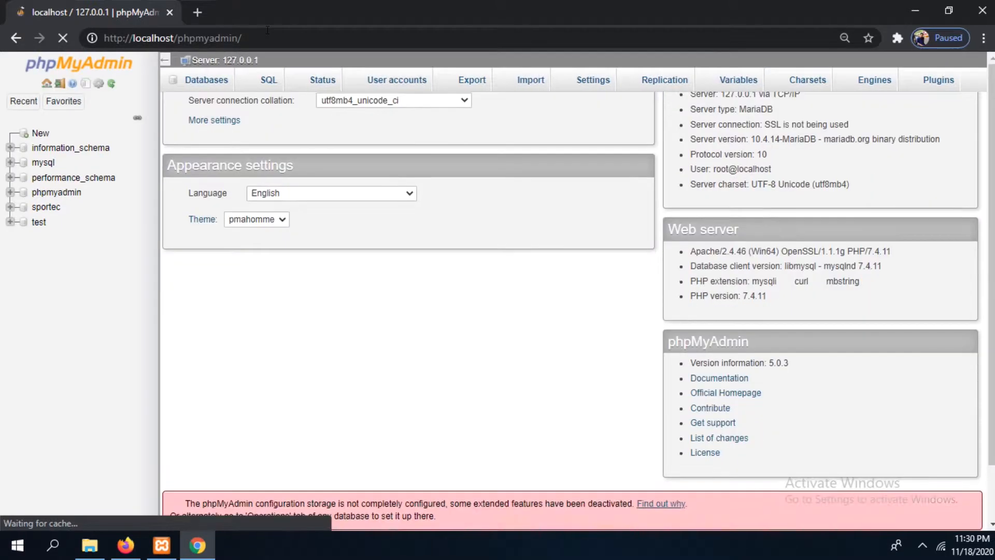
Open the form for adding a new row to the admin table of the sportec database
left_click_drag(266, 35, 166, 42)
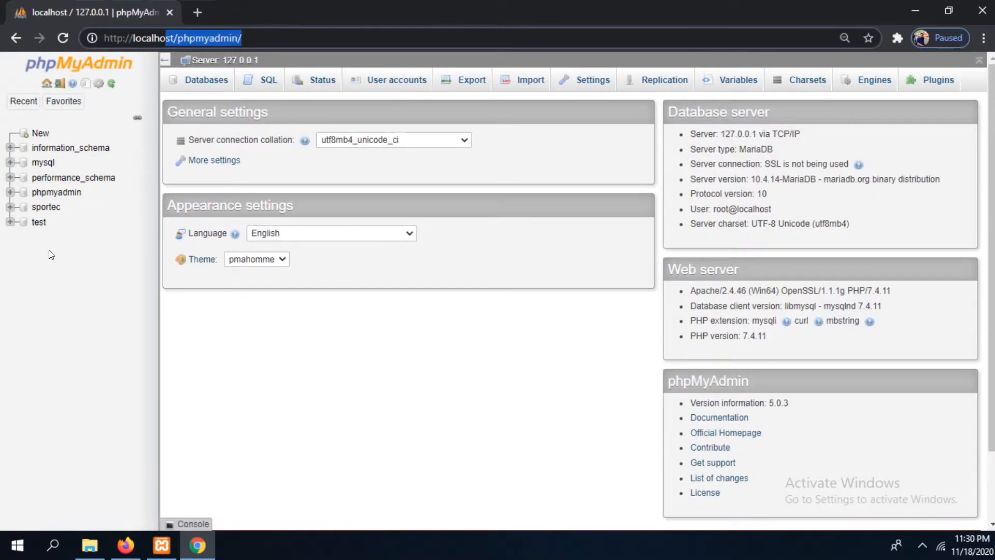
left_click(46, 207)
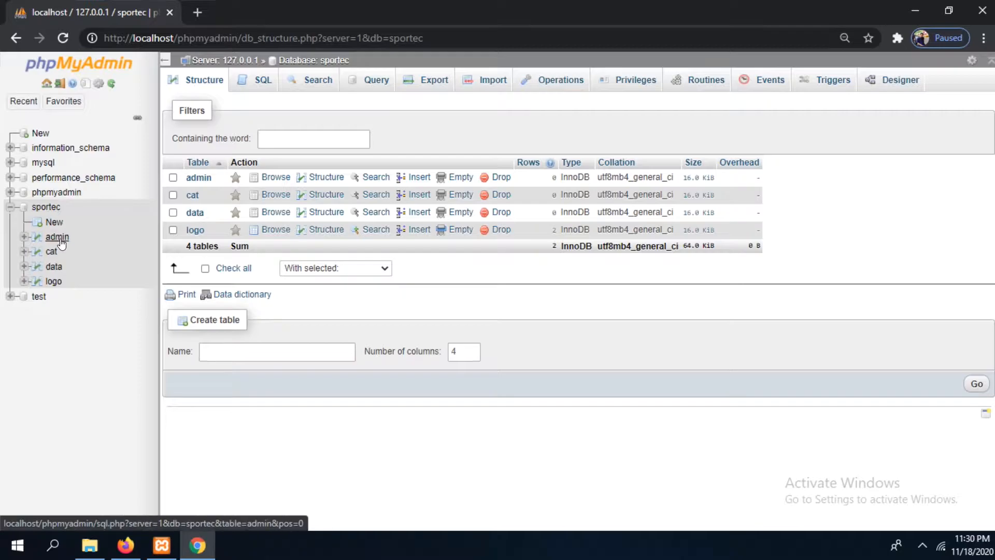
left_click(59, 239)
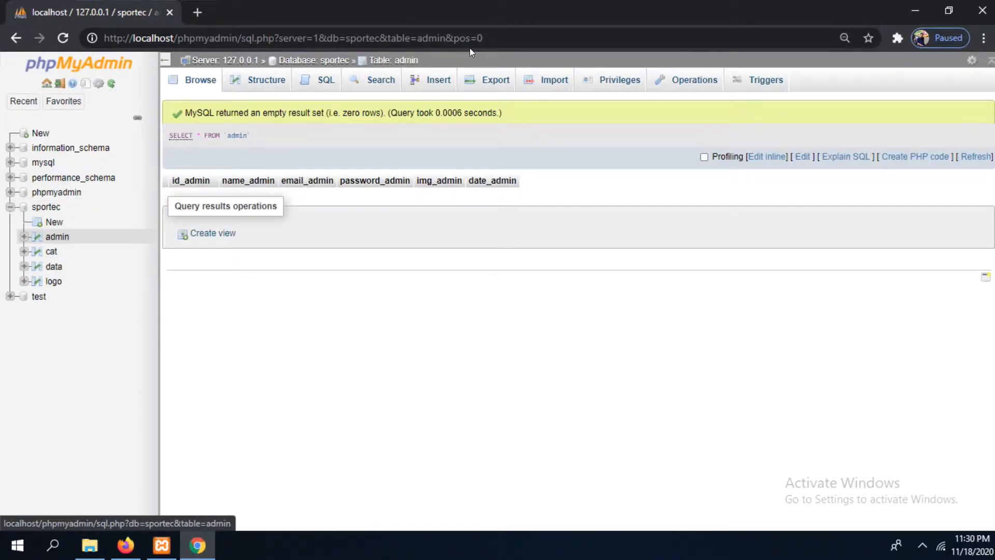
left_click(428, 83)
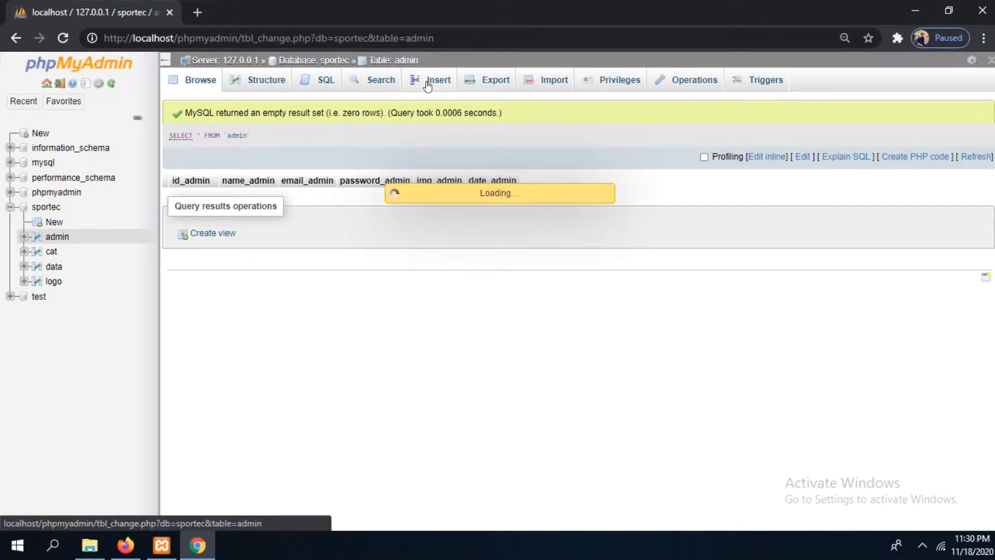
Fill in the admin's name, e-mail and password for the new row, and set img_admin to 1.jpg
left_click(499, 169)
type("hegie")
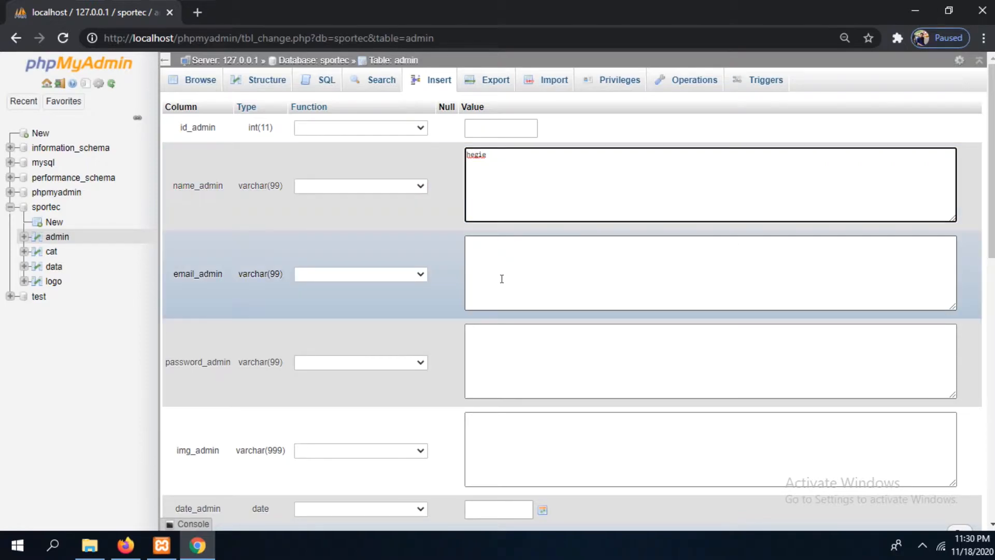
left_click(501, 277)
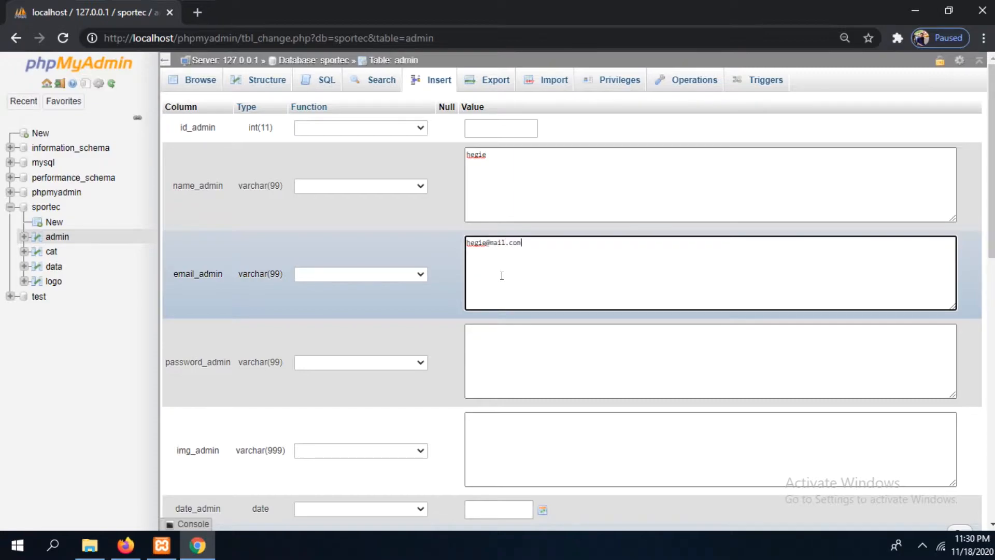
left_click(503, 365)
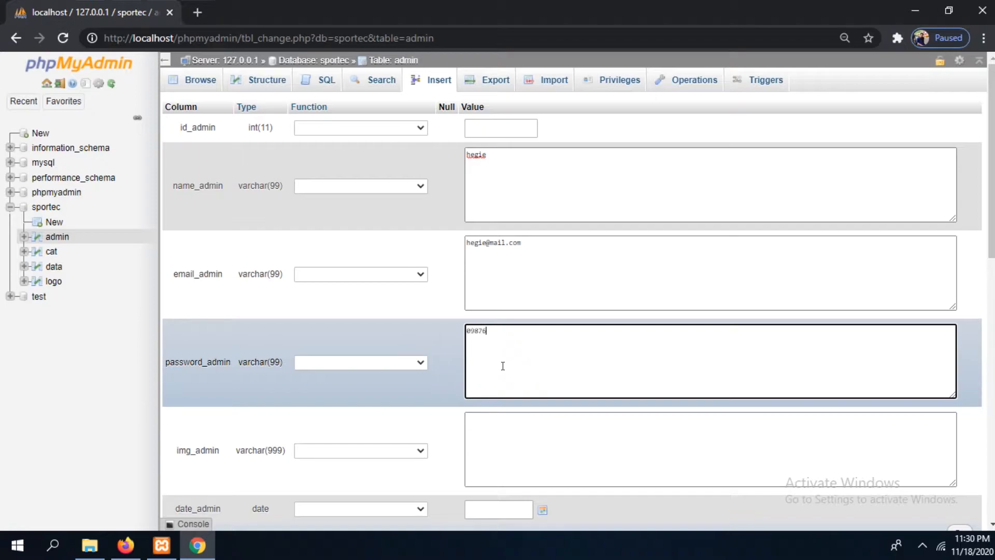
left_click(501, 449)
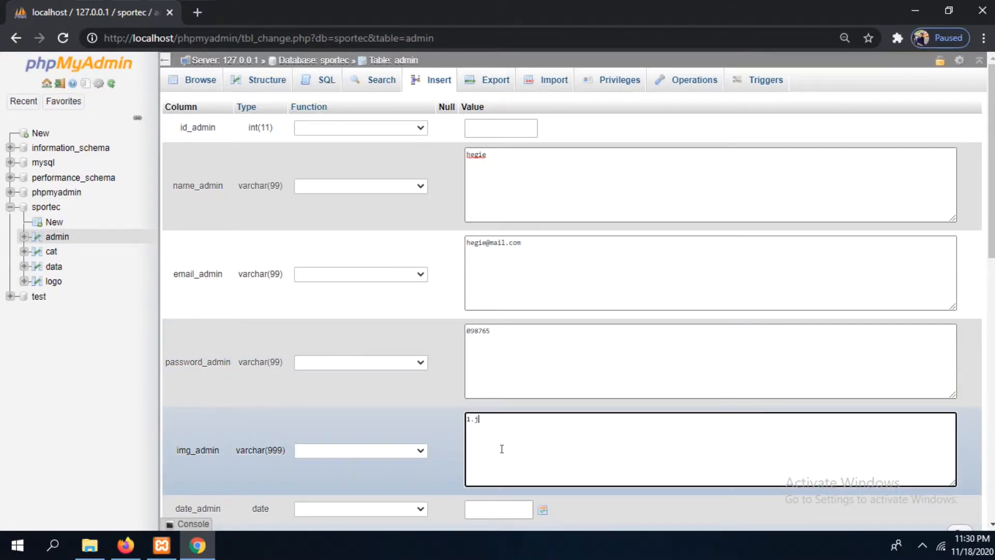
Set date_admin to 2020-11-18 and insert the new row into the admin table
left_click_drag(992, 223, 991, 274)
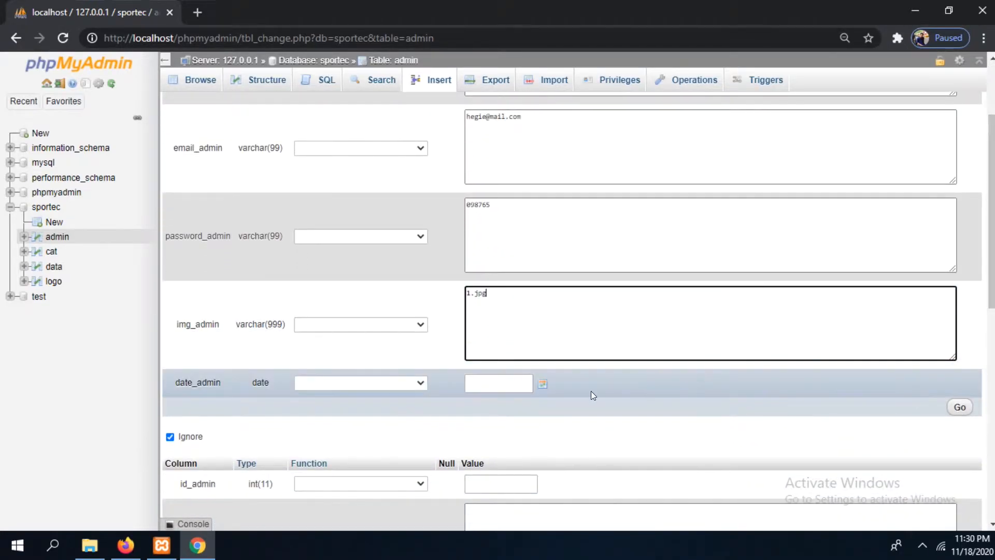
left_click(540, 383)
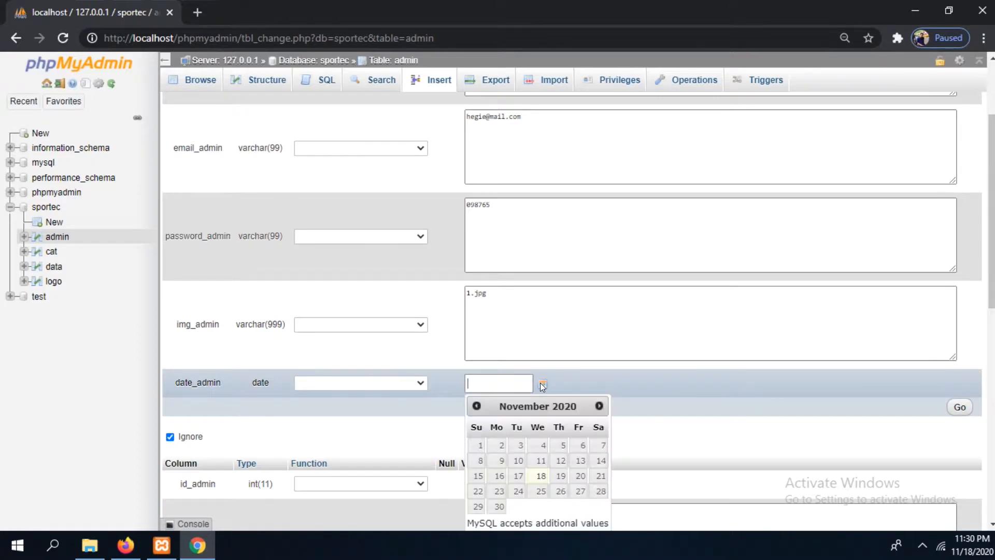
left_click(541, 475)
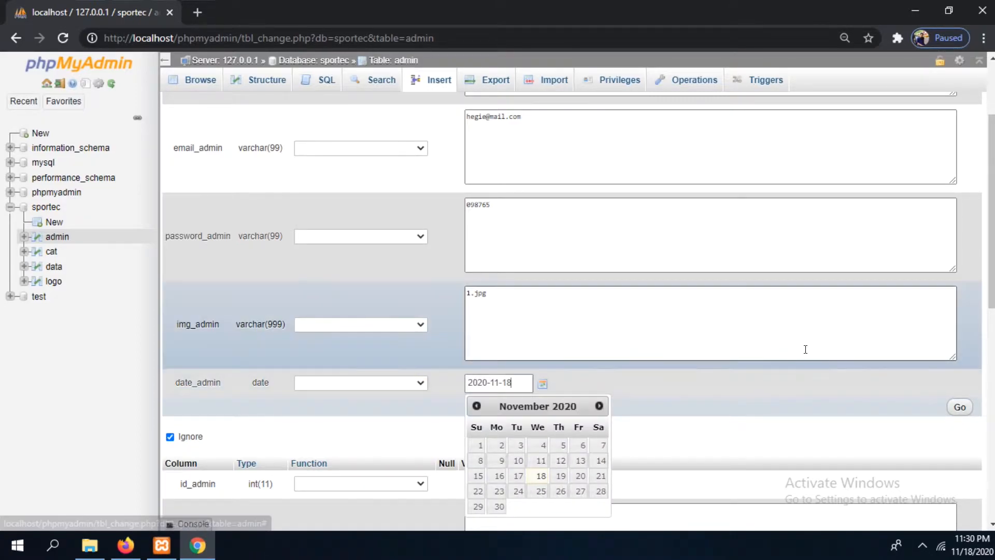
left_click(793, 397)
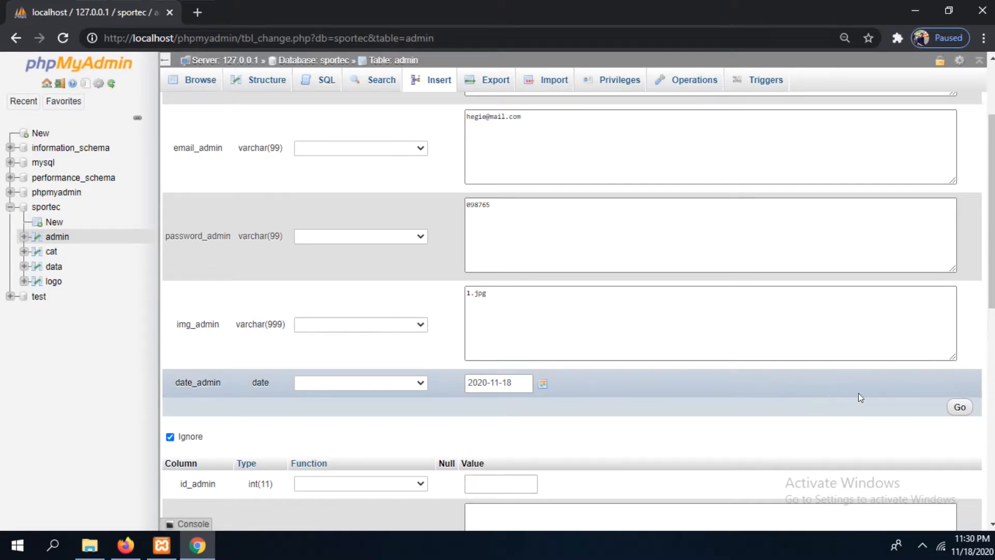
left_click(959, 409)
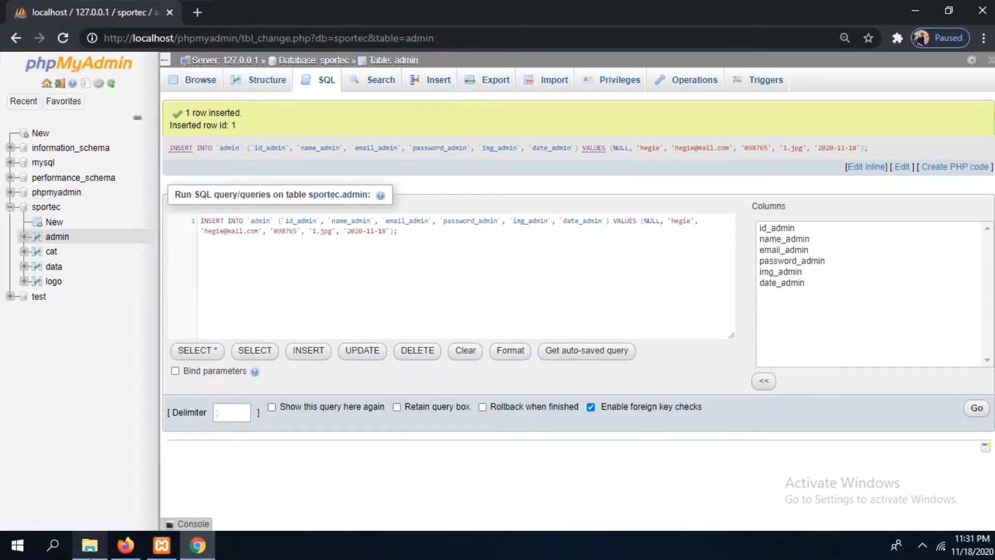
Switch to File Explorer and create a folder named img_admin inside xampp\htdocs\sportec
left_click(90, 545)
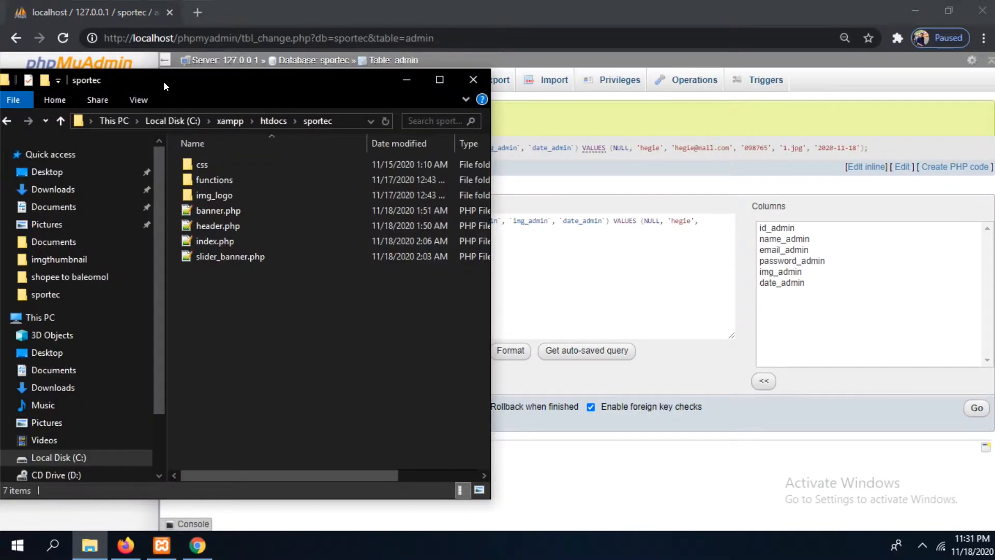
left_click_drag(164, 82, 670, 124)
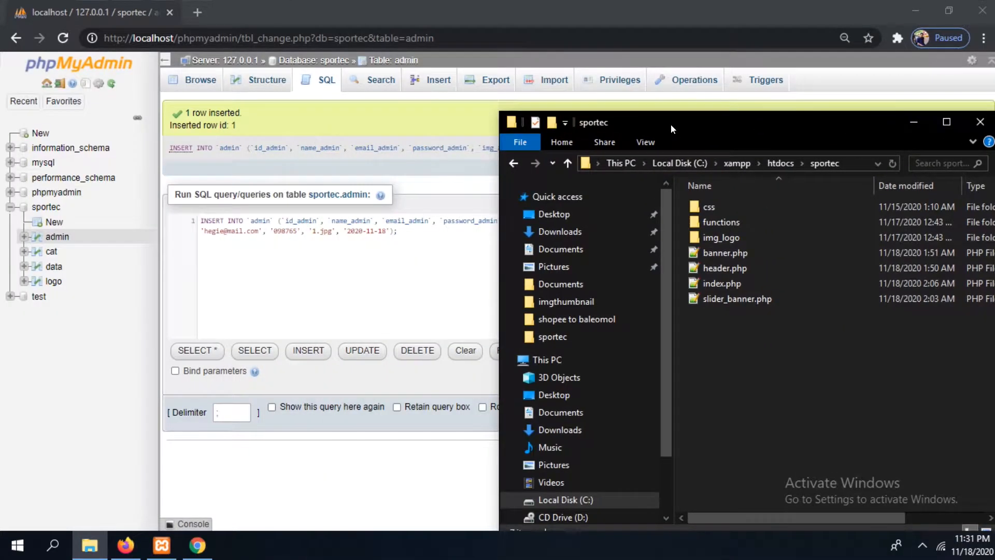
right_click(753, 368)
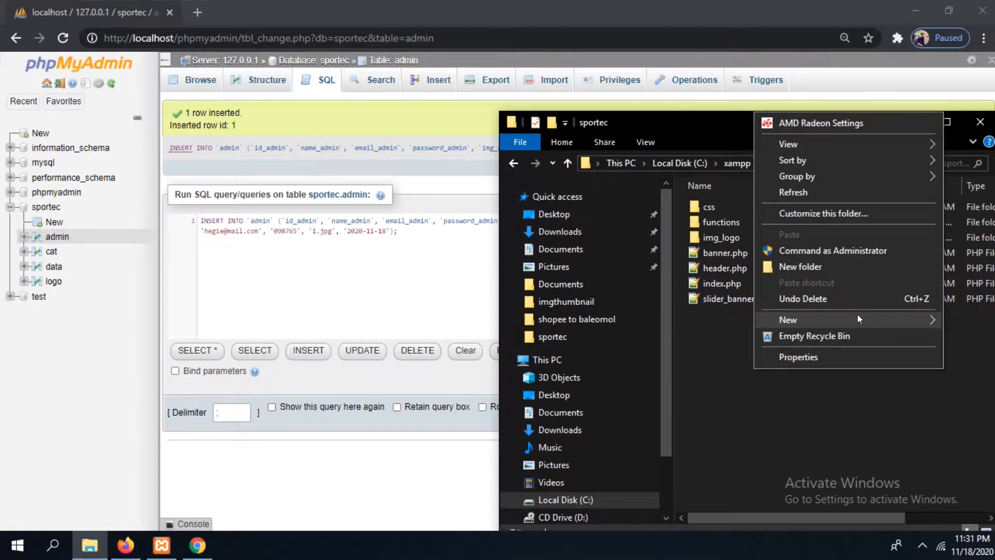
mouse_move(857, 314)
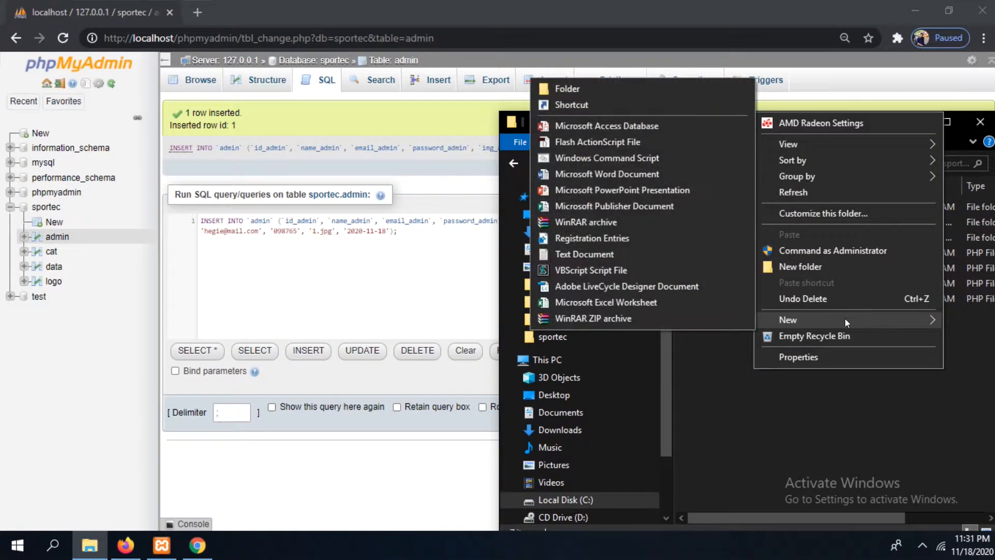
left_click(591, 89)
type("img_admin")
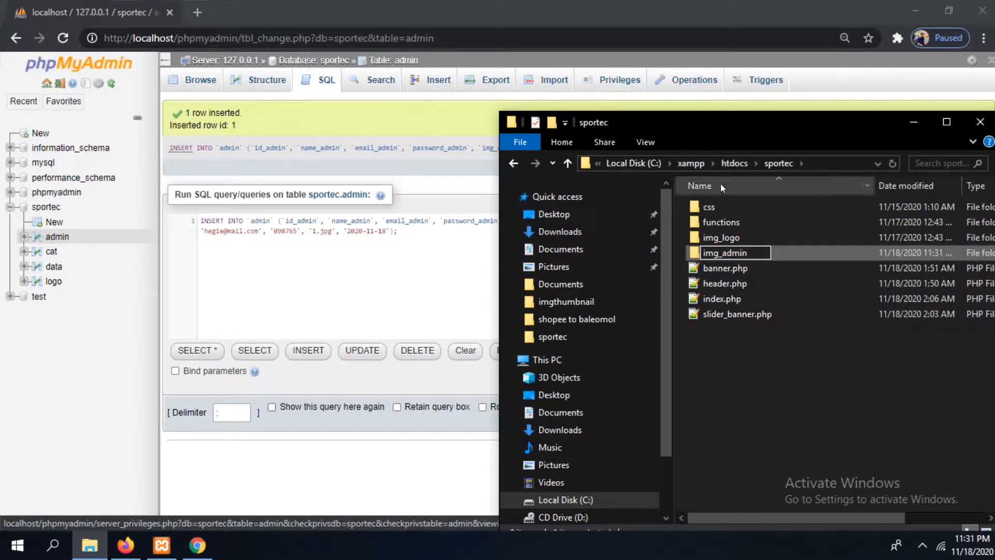
key("Return")
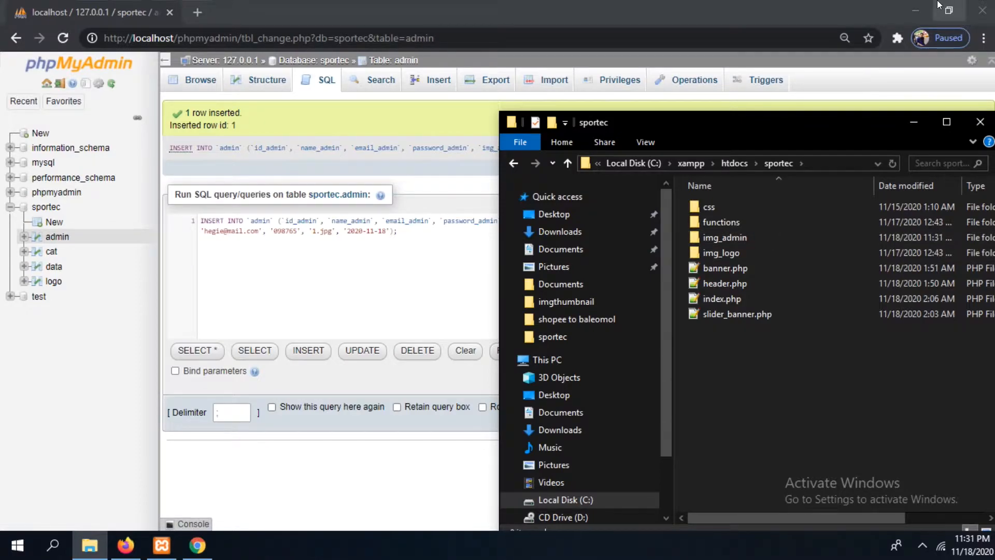
Clear the open windows from the desktop and copy 1.jpg from the desktop's img_logo folder
left_click(916, 10)
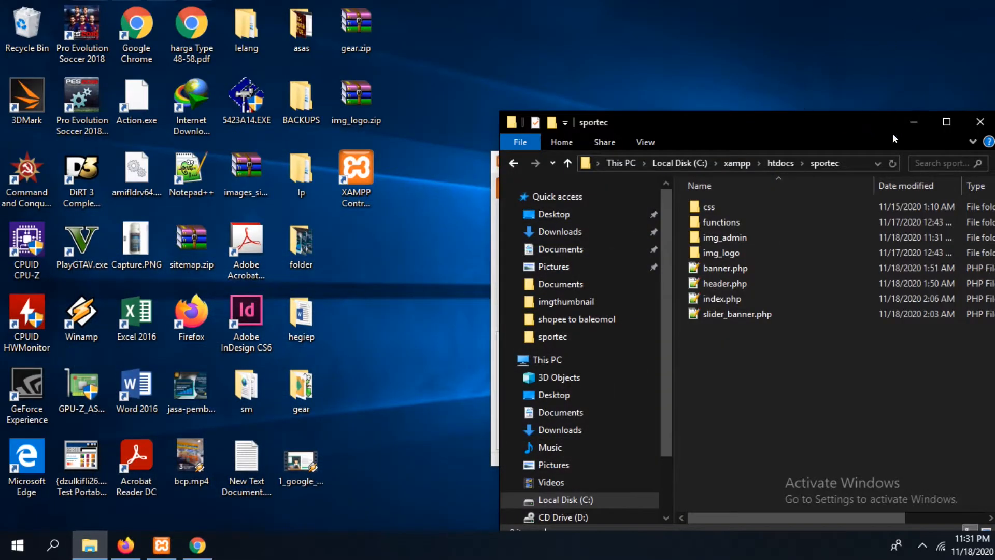
left_click(913, 122)
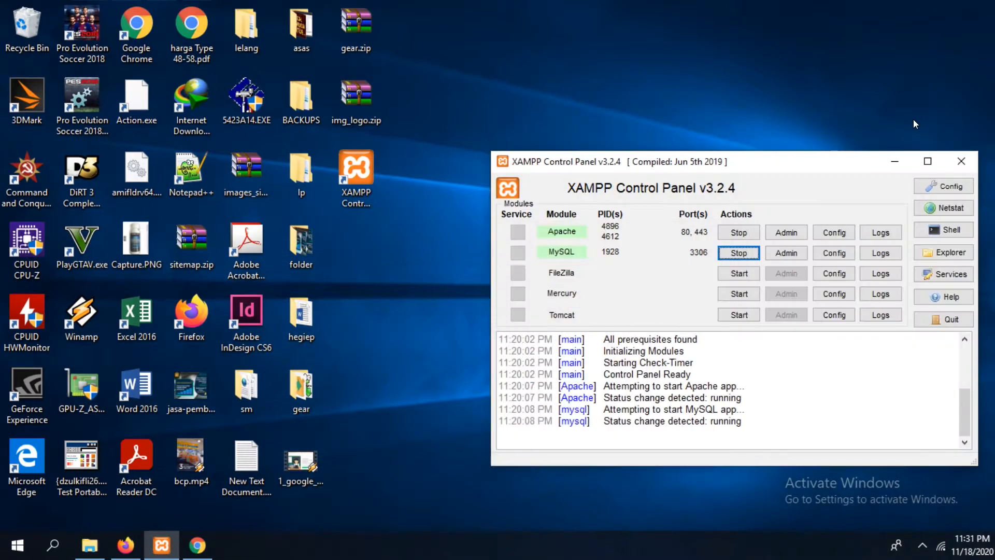
left_click(894, 162)
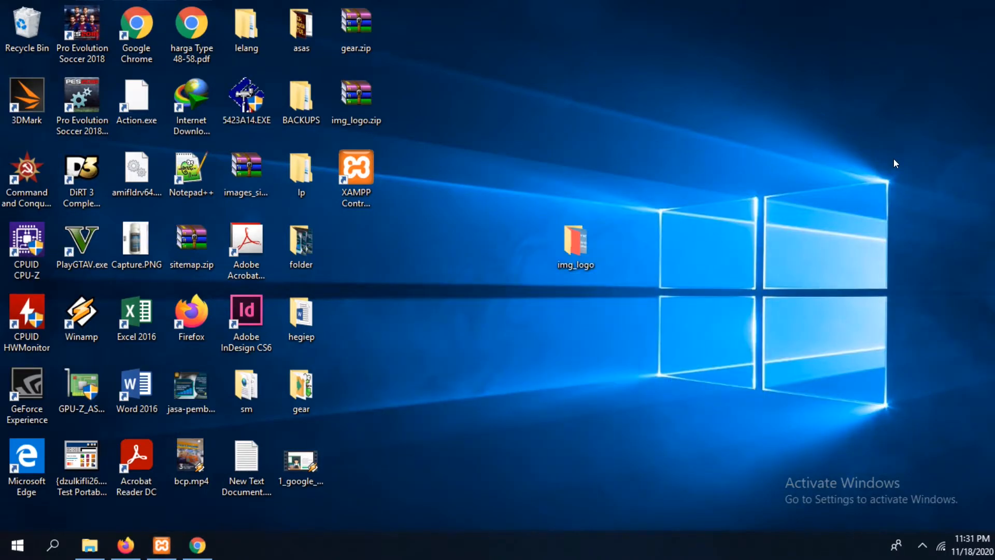
double_click(562, 250)
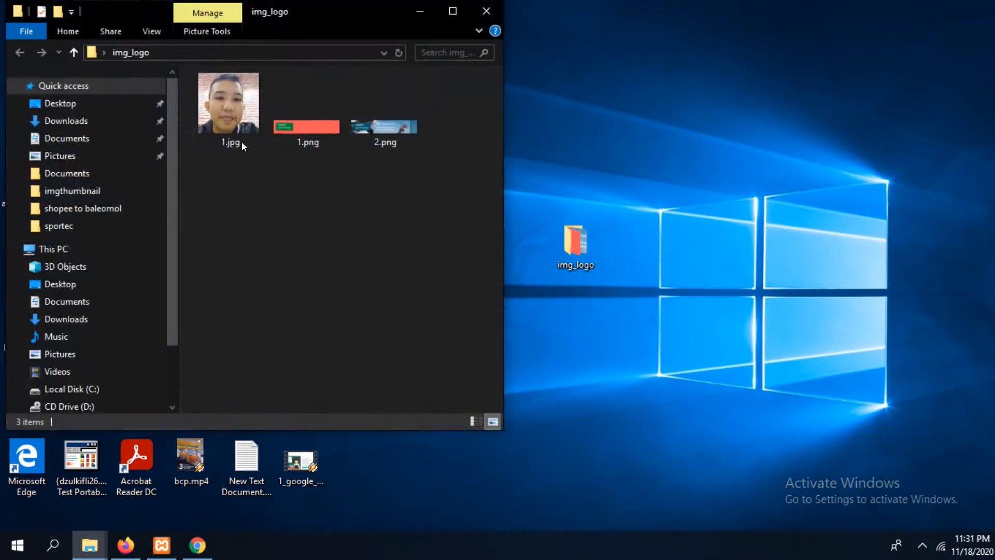
mouse_move(225, 117)
left_click(244, 131)
right_click(245, 131)
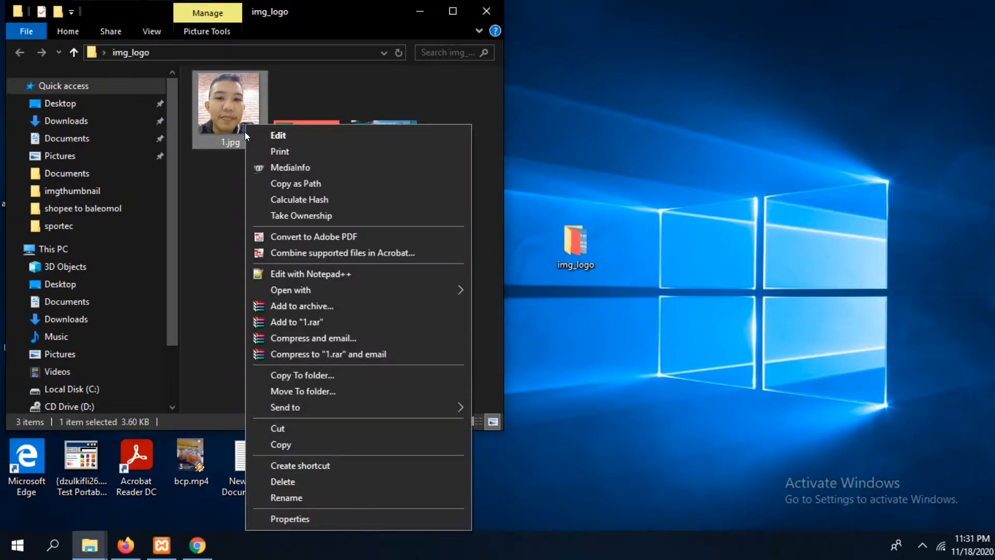
left_click(290, 438)
Paste the copied 1.jpg into the img_admin folder of the sportec project
left_click(99, 553)
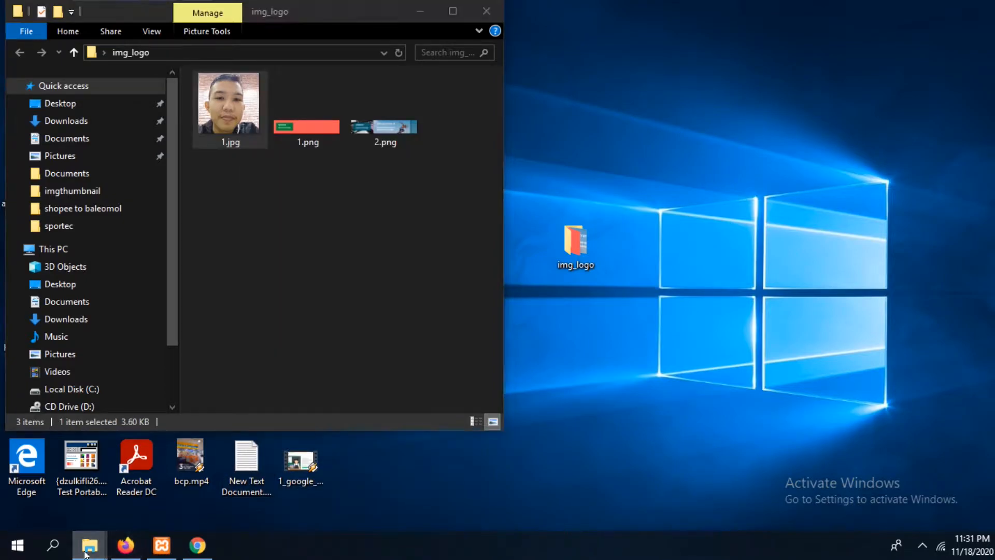
left_click(68, 476)
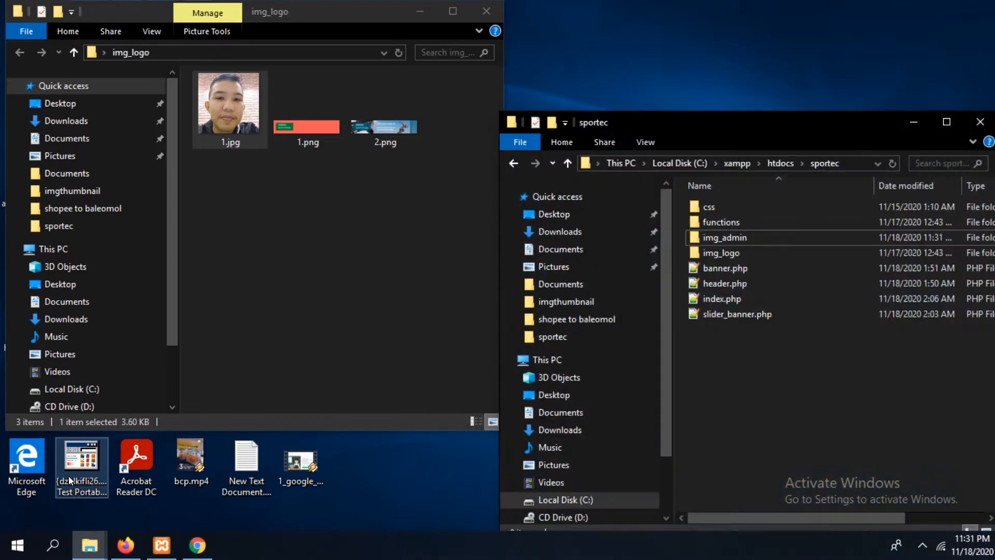
double_click(766, 234)
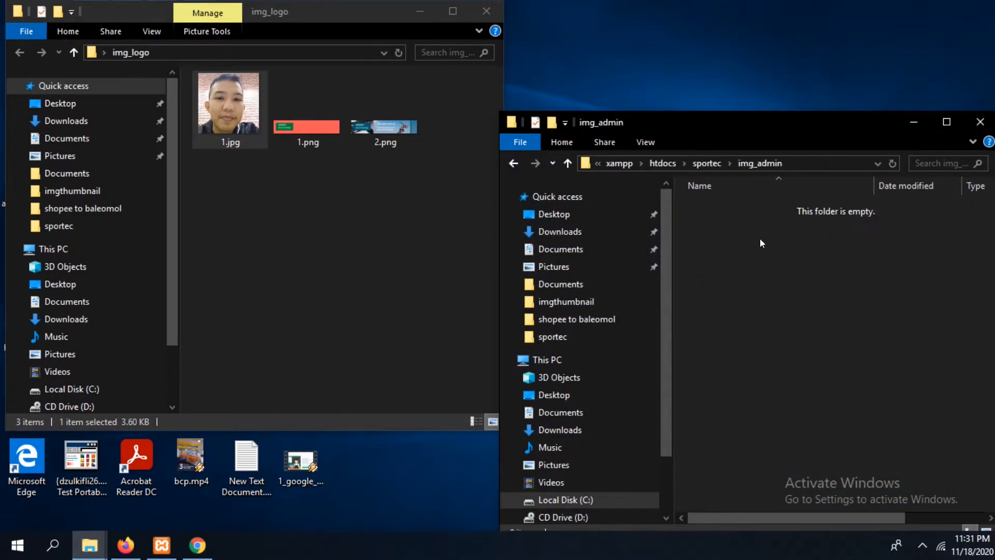
right_click(744, 263)
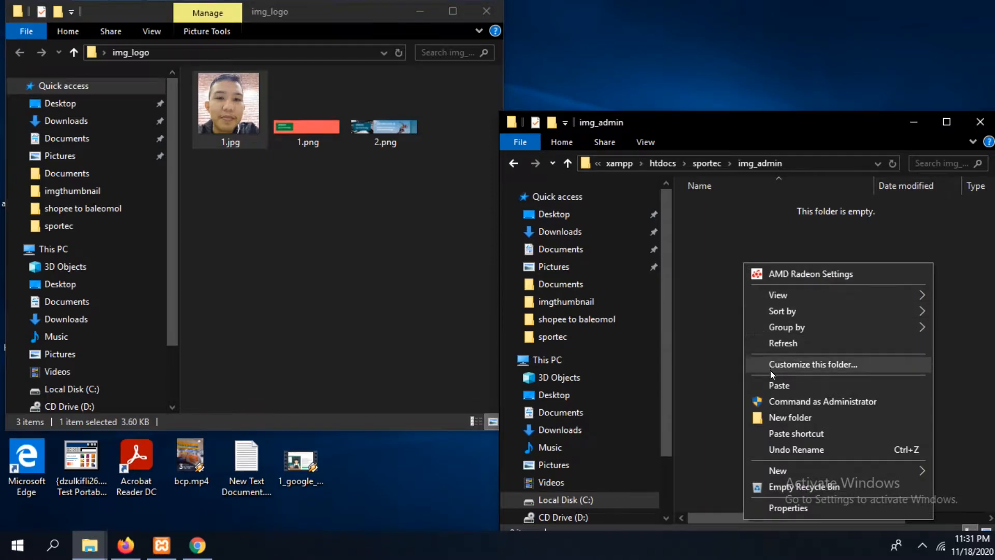
left_click(770, 386)
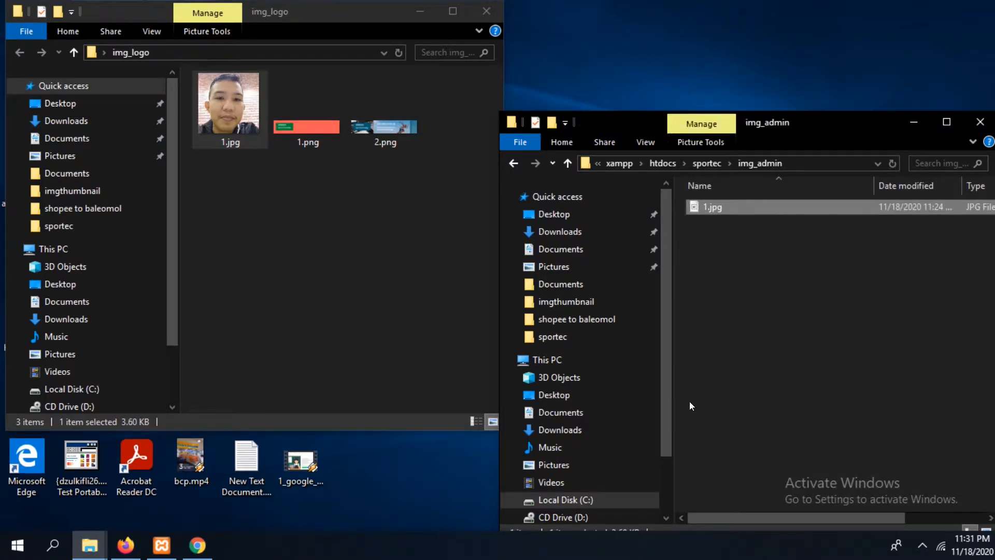
Switch to phpMyAdmin in Chrome and fill the cat table's first new row with name_cat sport and date_cat 2020-11-18
left_click(197, 545)
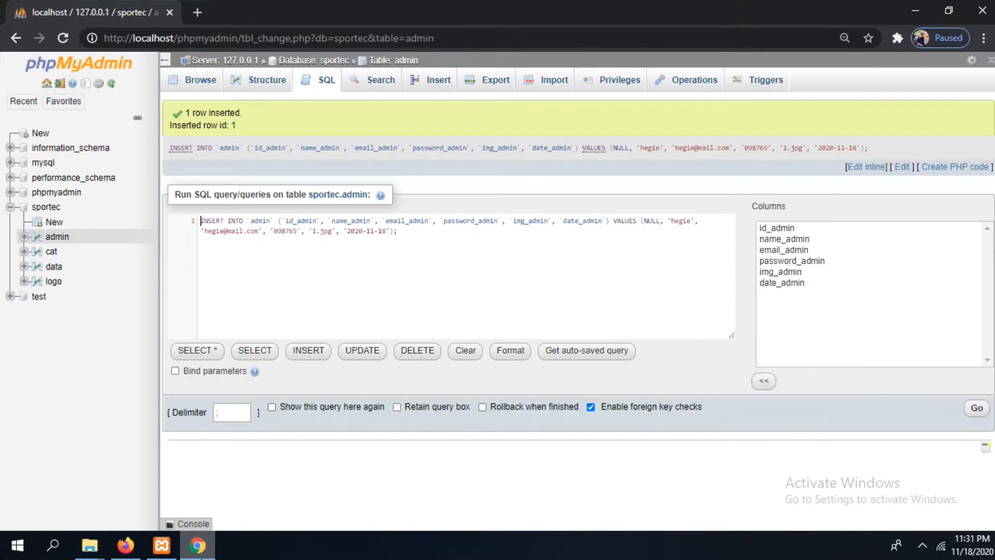
left_click(50, 252)
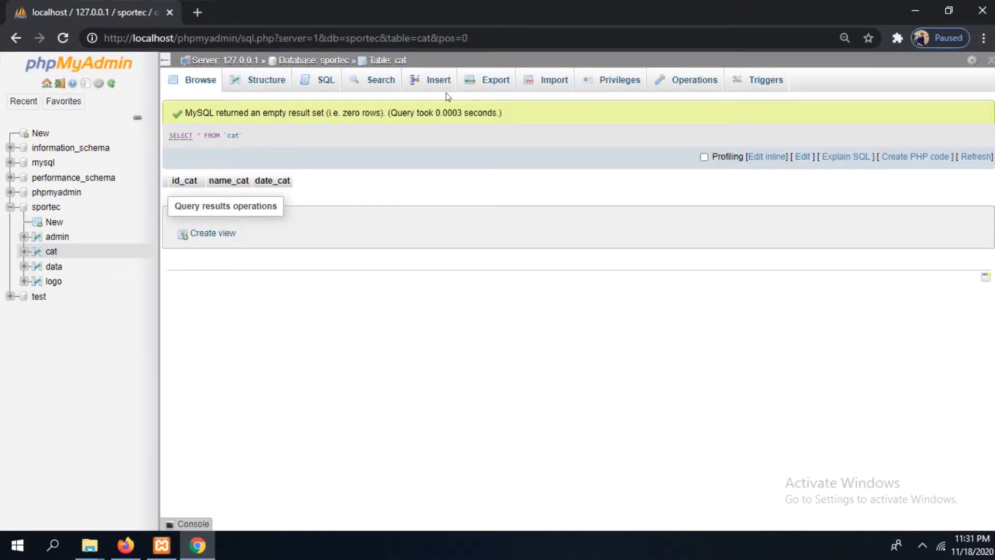
left_click(427, 80)
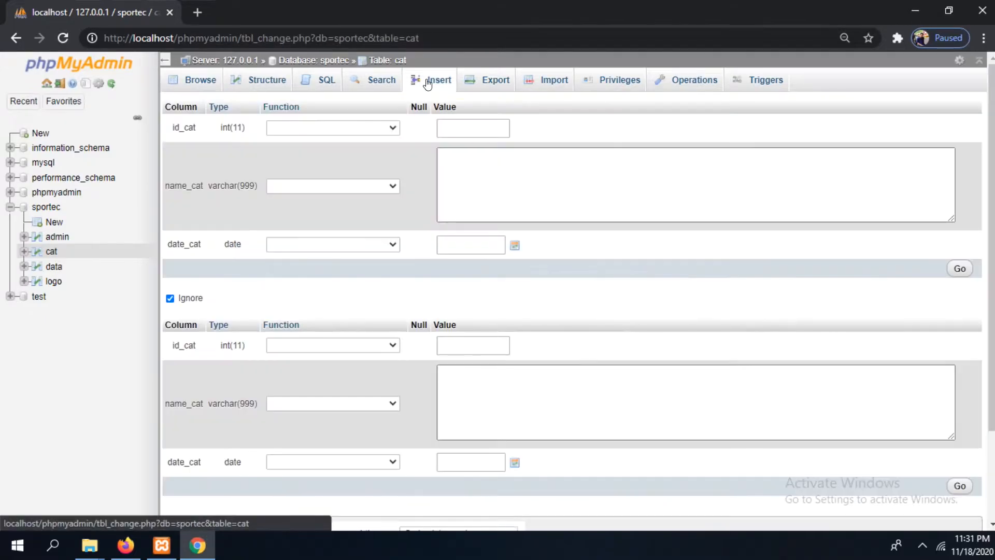
left_click(545, 174)
type("sport")
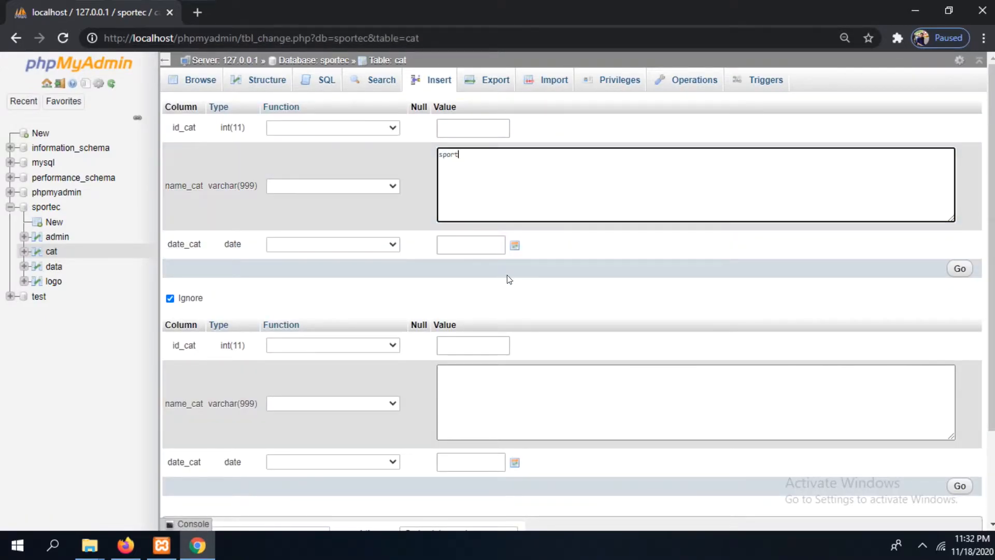
left_click(515, 245)
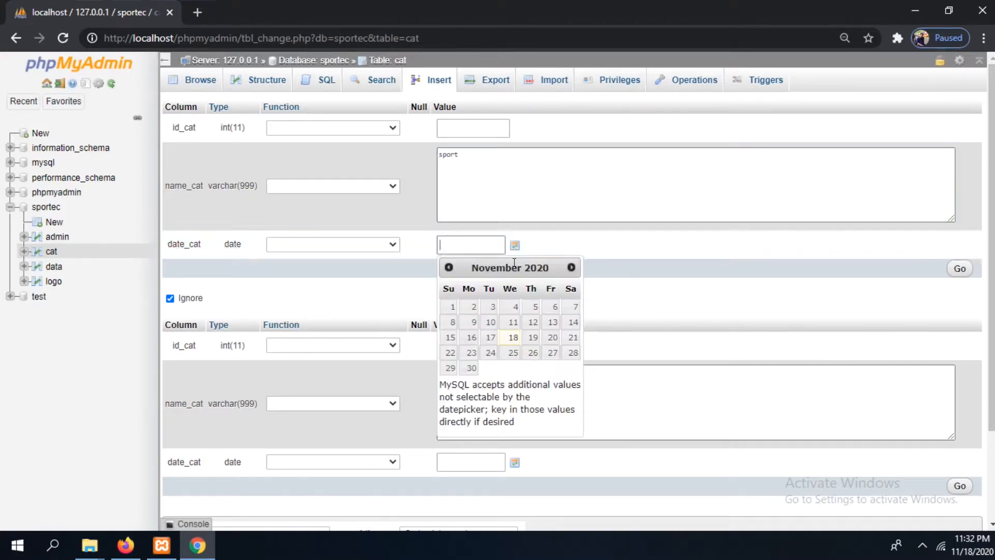
left_click(511, 339)
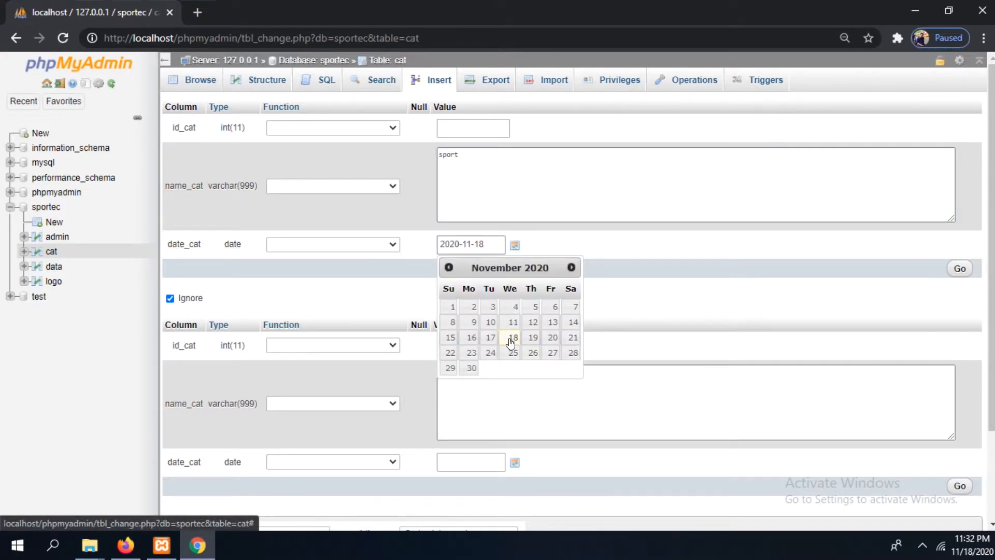
left_click(733, 286)
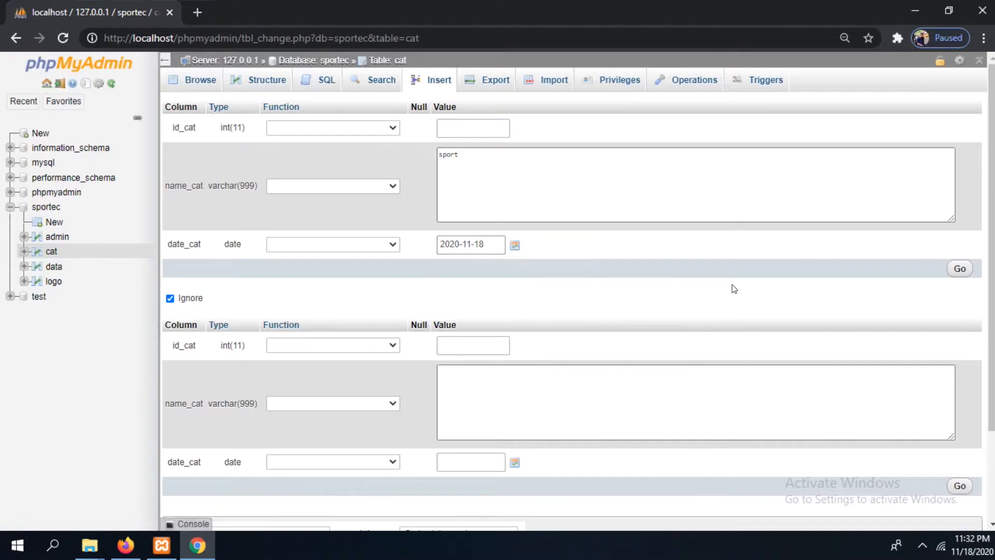
Fill the second new cat row with name_cat technology and date_cat 2020-11-18
left_click(461, 384)
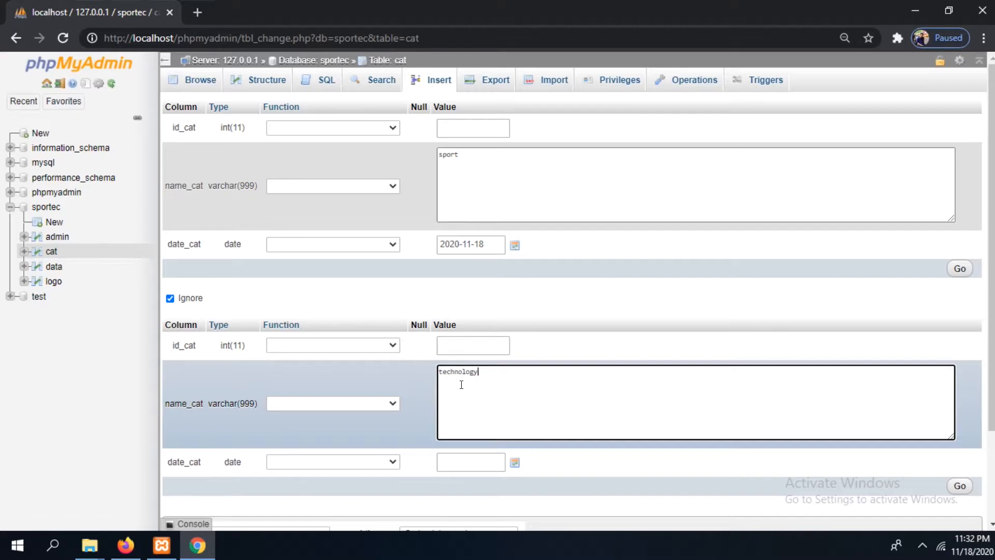
scroll(558, 336, "down", 3)
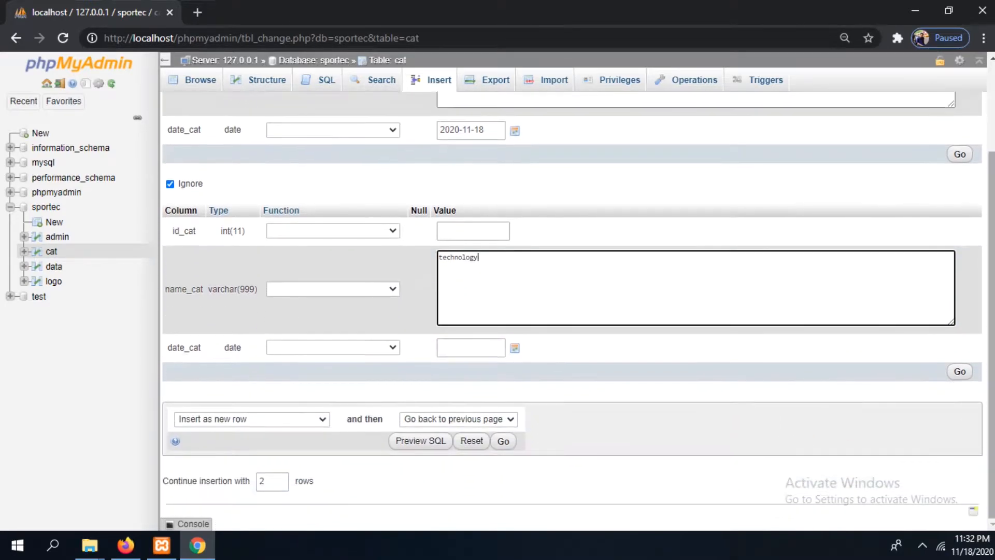
left_click(514, 347)
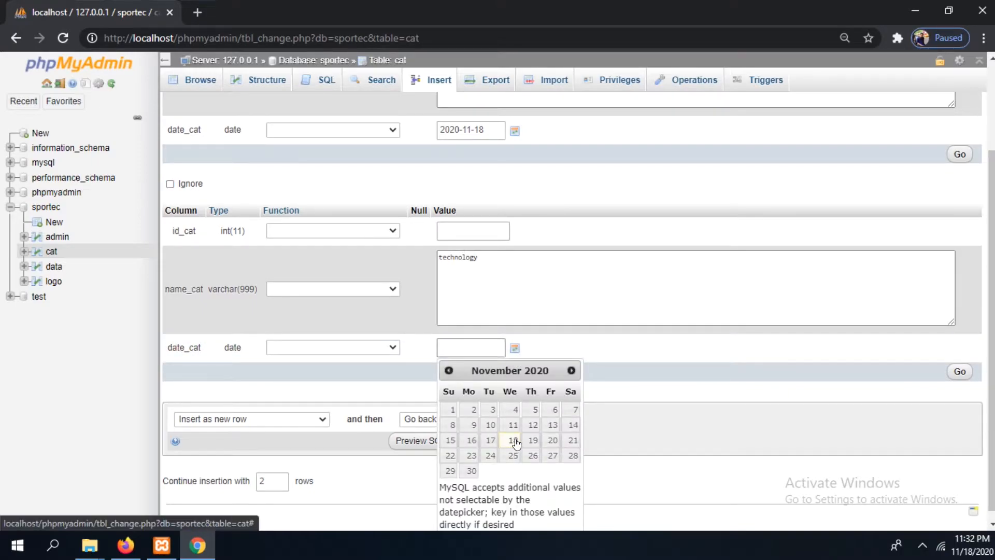
left_click(514, 442)
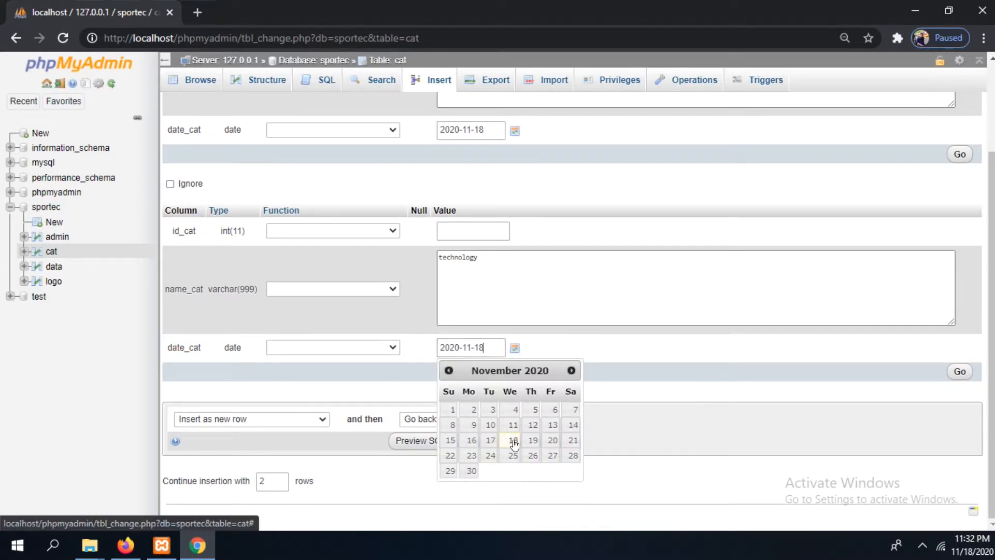
left_click(698, 351)
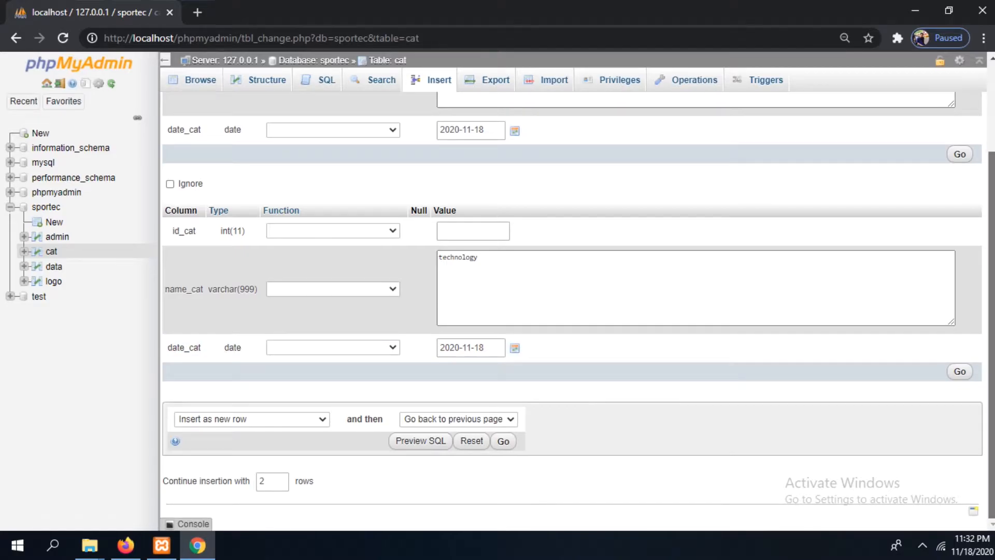
Insert both new rows into the cat table and browse the table's records
scroll(572, 311, "up", 2)
scroll(572, 311, "down", 2)
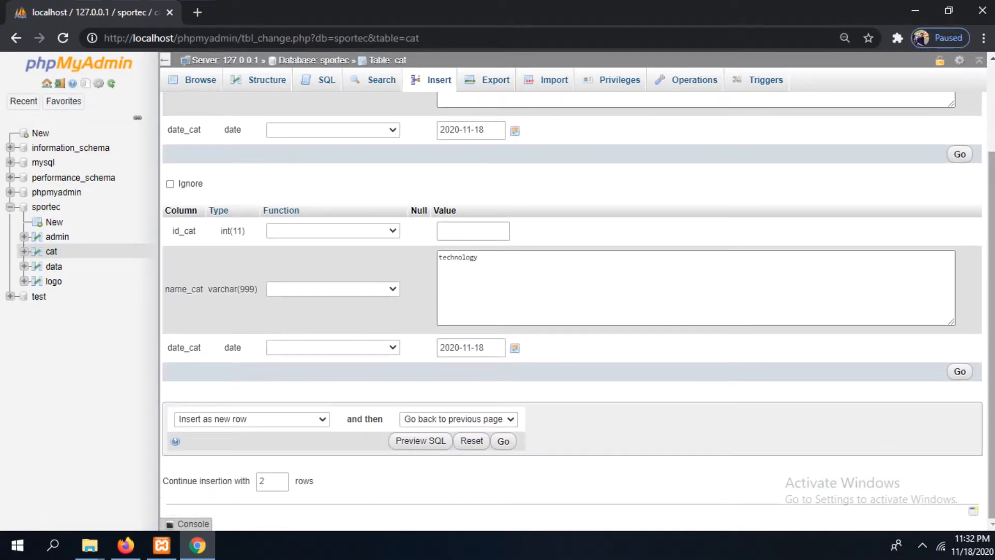
left_click(958, 372)
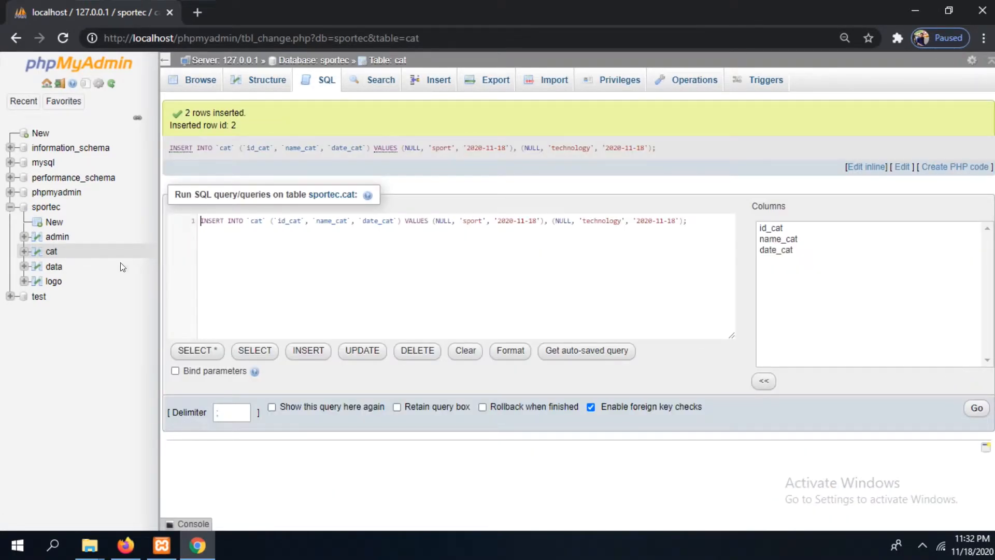
left_click(40, 254)
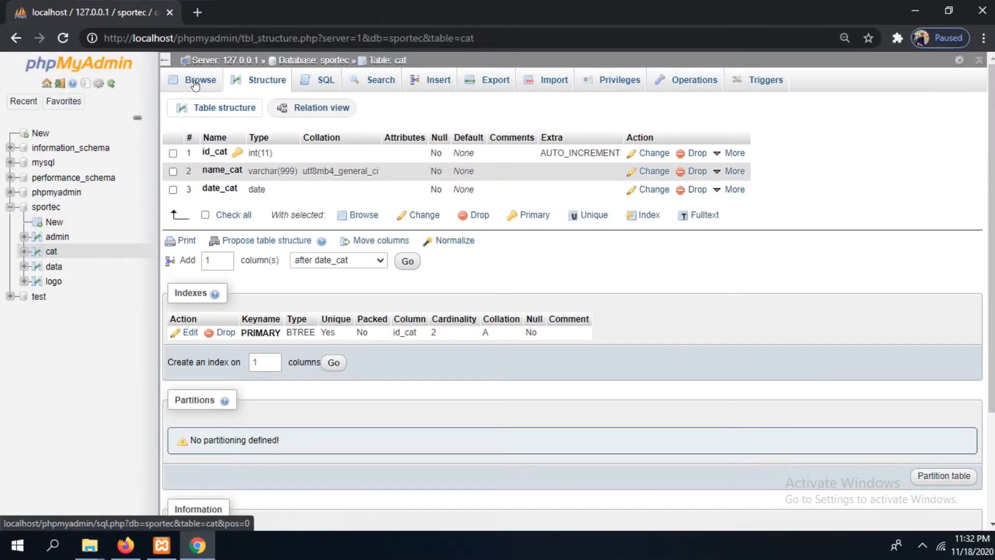
left_click(195, 83)
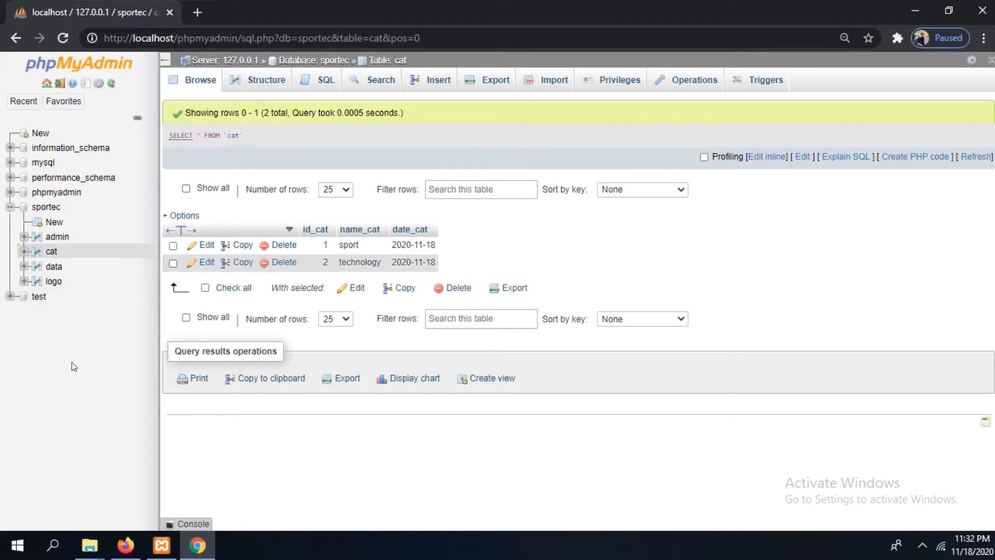
Open the row insertion form of the data table and pin its browser tab
left_click(54, 267)
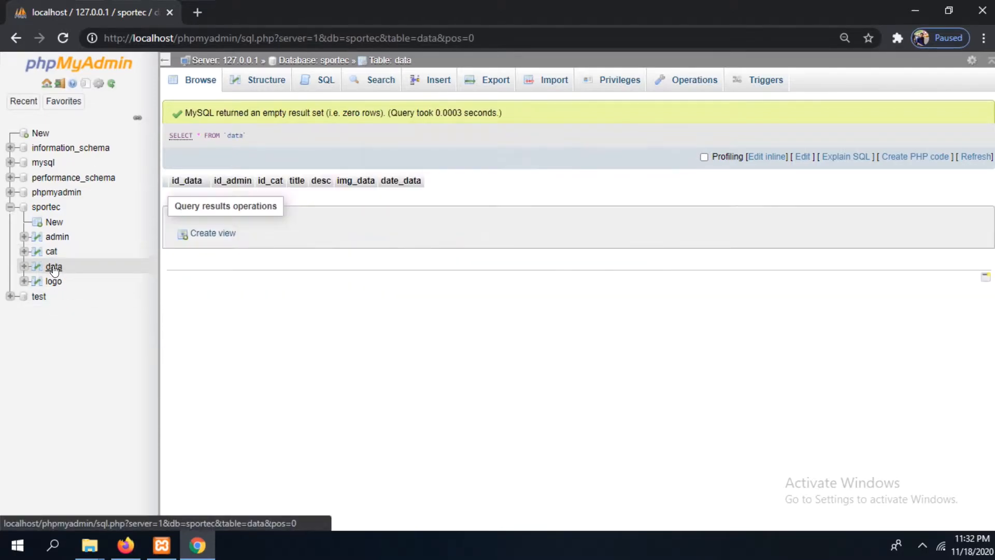
left_click(434, 79)
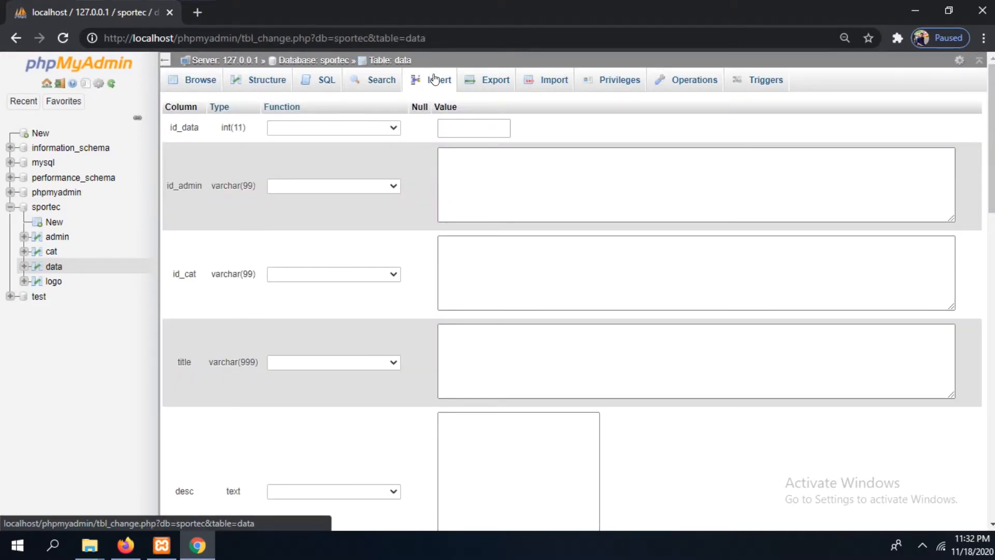
right_click(129, 9)
left_click(171, 115)
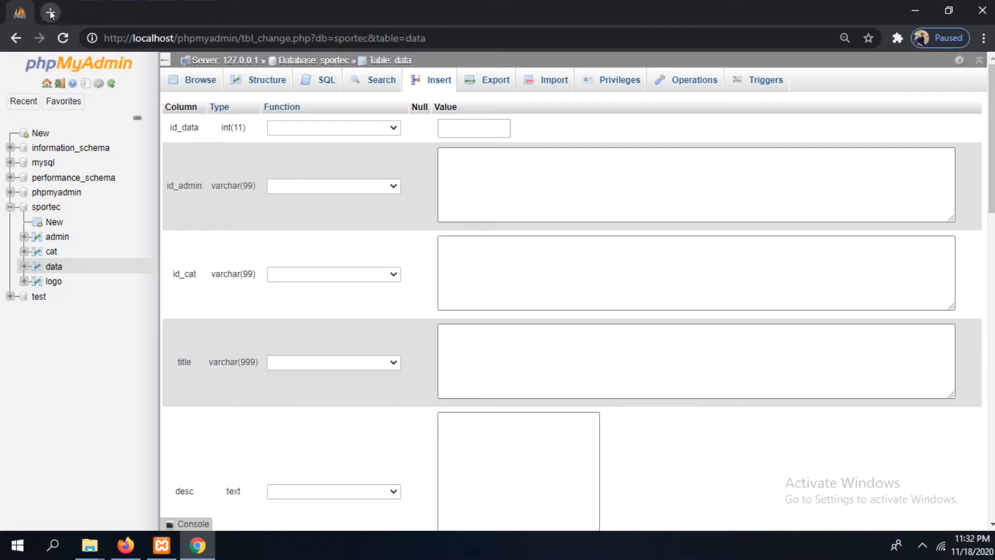
Open a blank browser tab, then duplicate the pinned phpMyAdmin tab and move the duplicate into its own smaller window
left_click(50, 12)
left_click(25, 12)
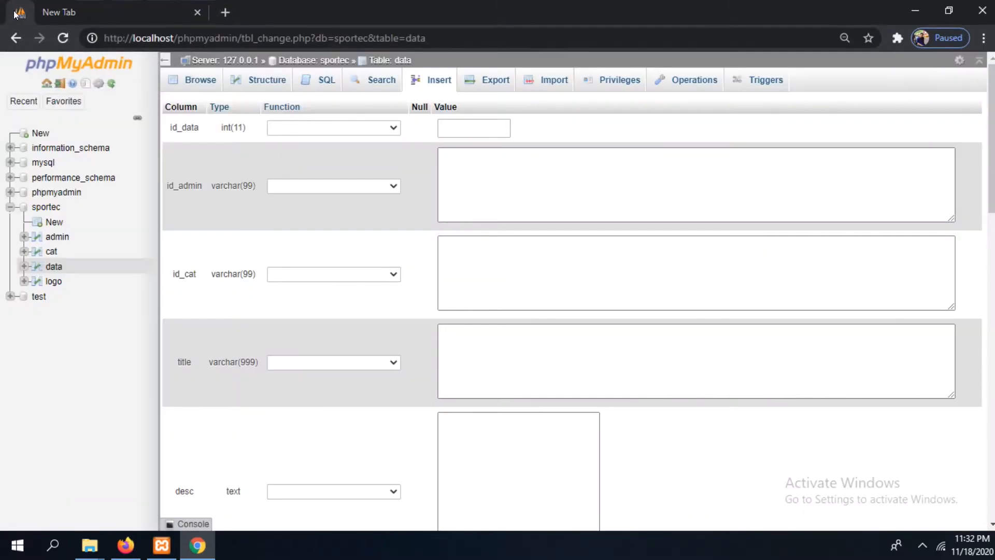
right_click(25, 13)
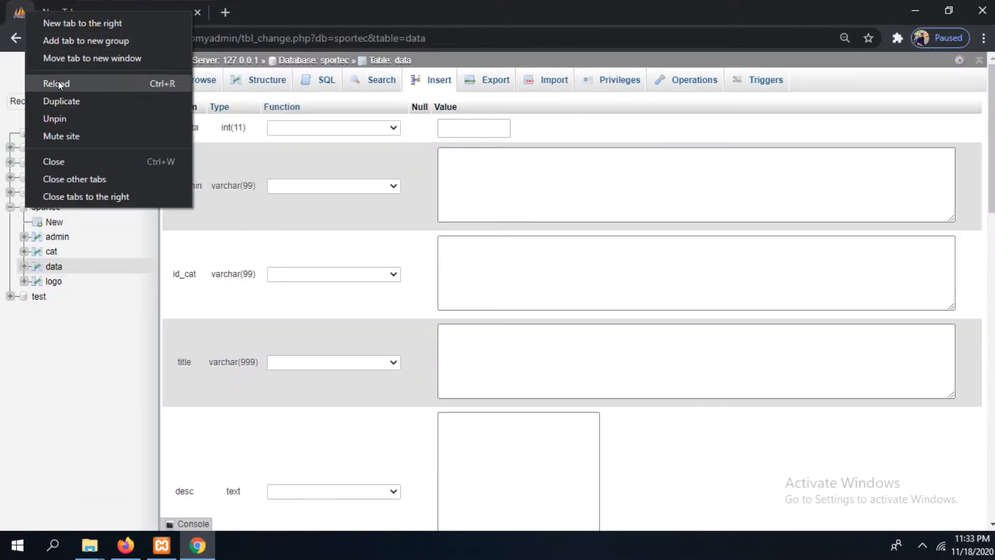
left_click(61, 99)
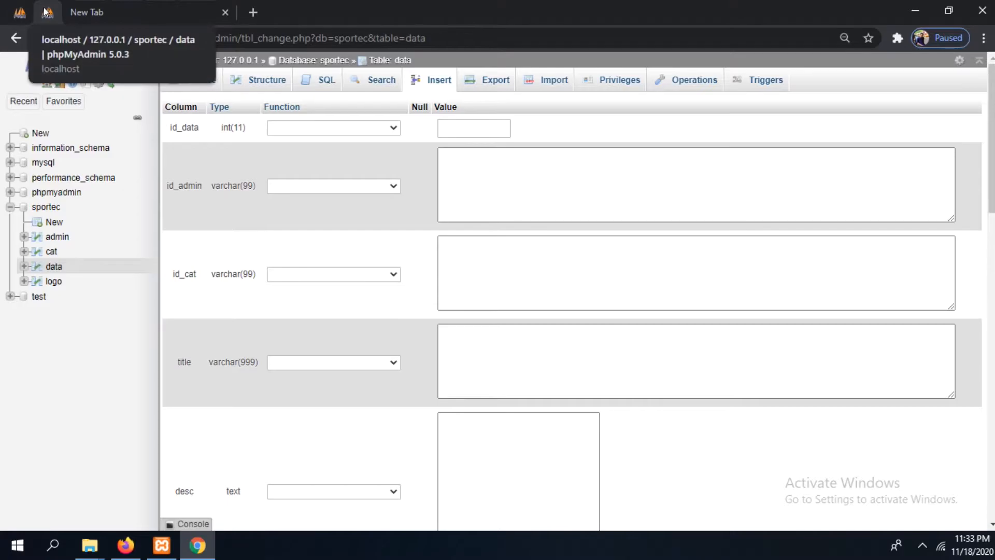
left_click_drag(46, 11, 49, 173)
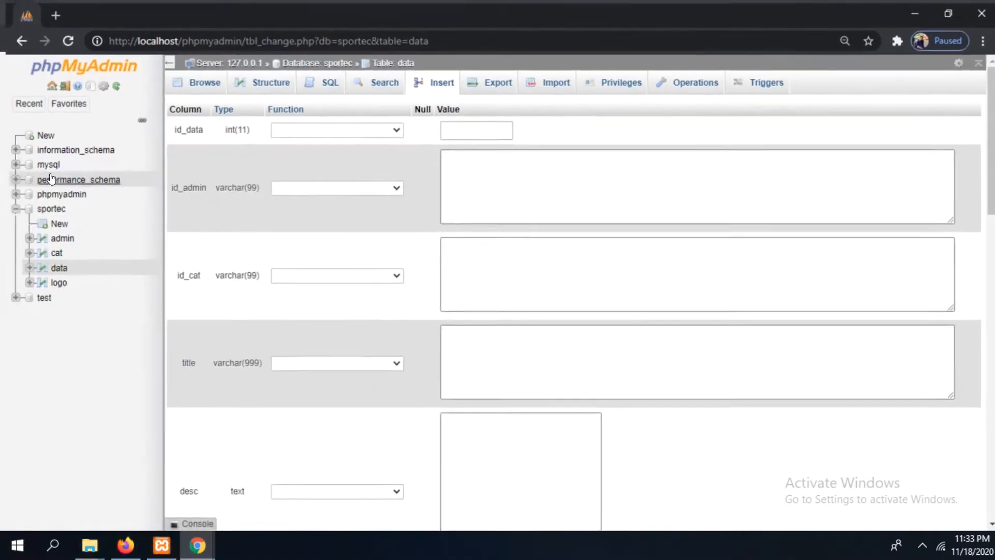
left_click(948, 10)
left_click_drag(407, 174, 610, 106)
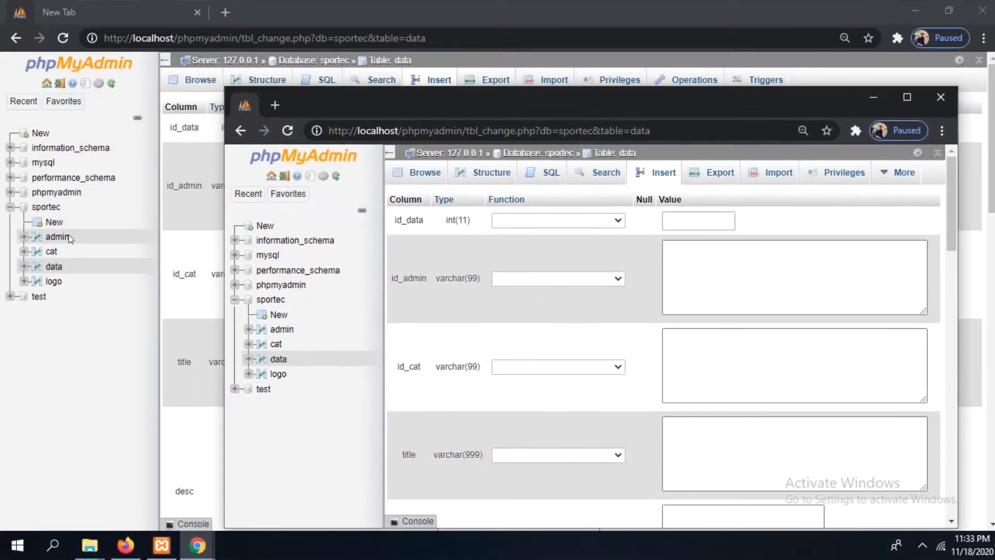
Browse the admin table in the main window for reference and set id_admin to 1 in the separate window's data form
left_click(51, 238)
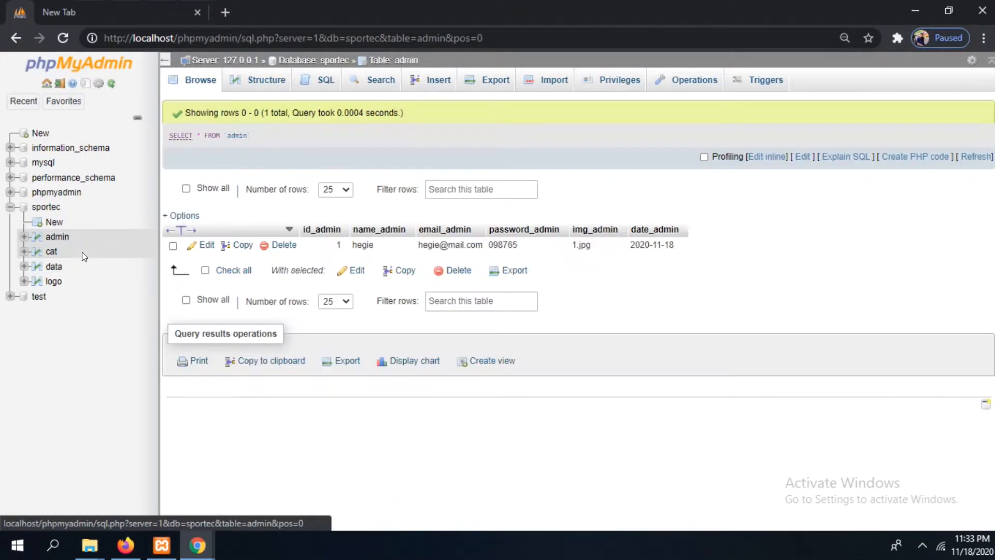
mouse_move(197, 544)
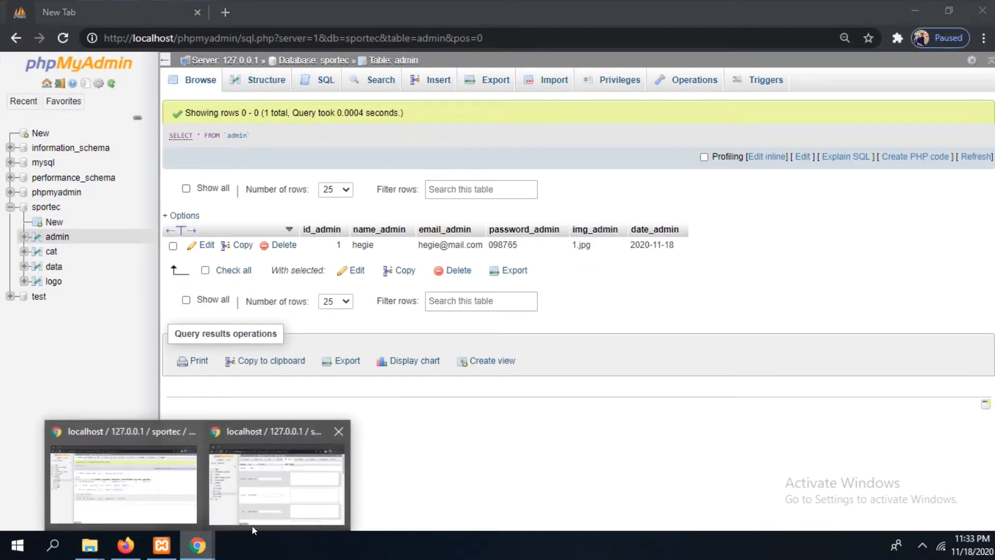
left_click(271, 508)
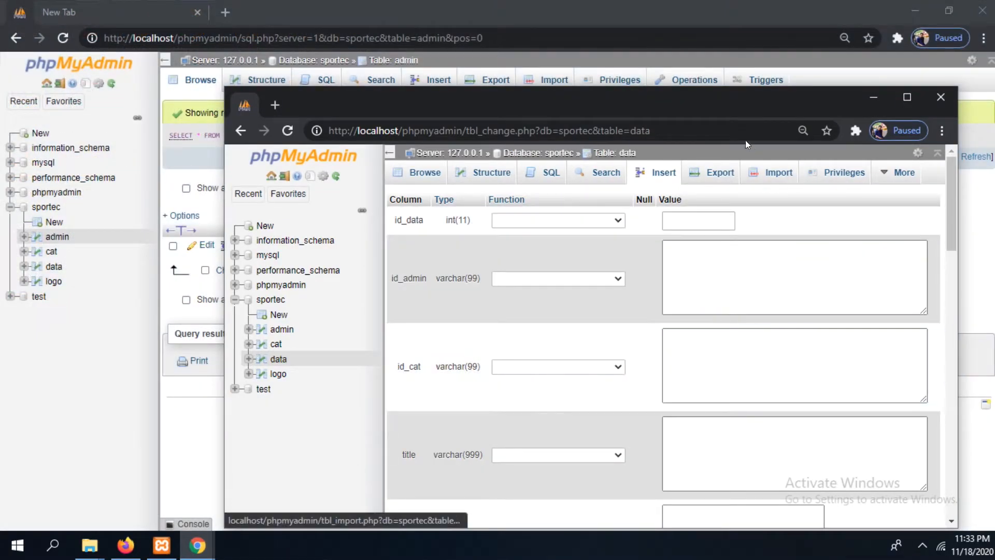
left_click_drag(721, 104, 665, 158)
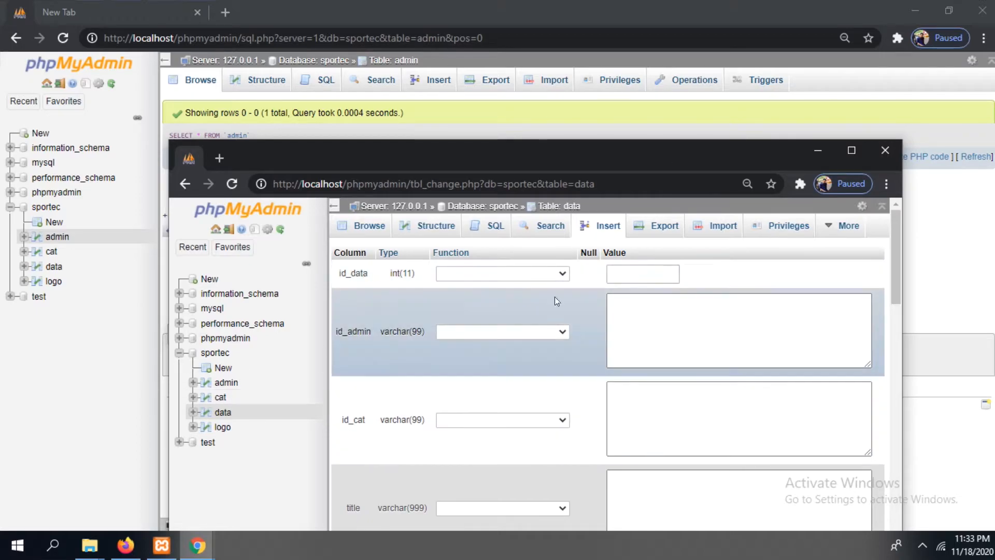
left_click(657, 343)
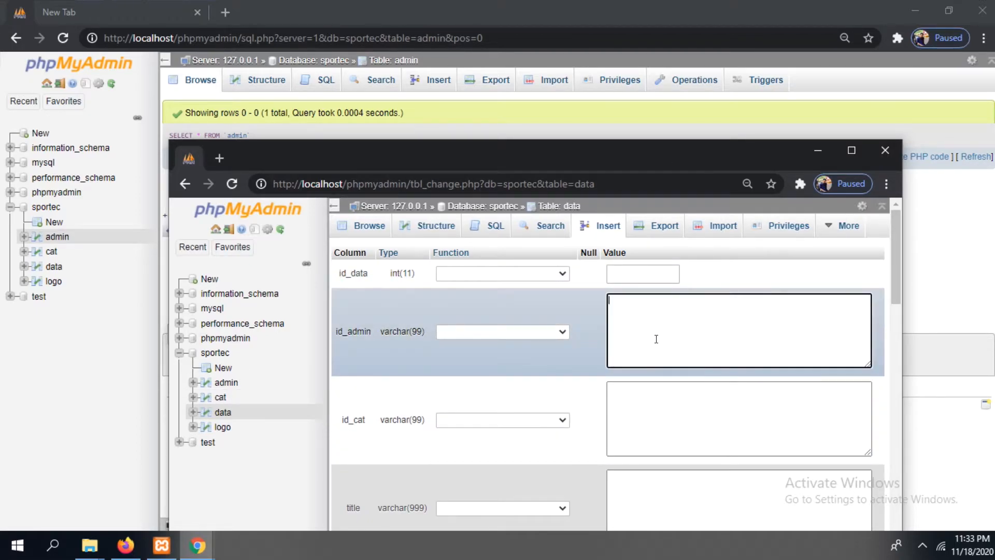
left_click_drag(571, 156, 308, 275)
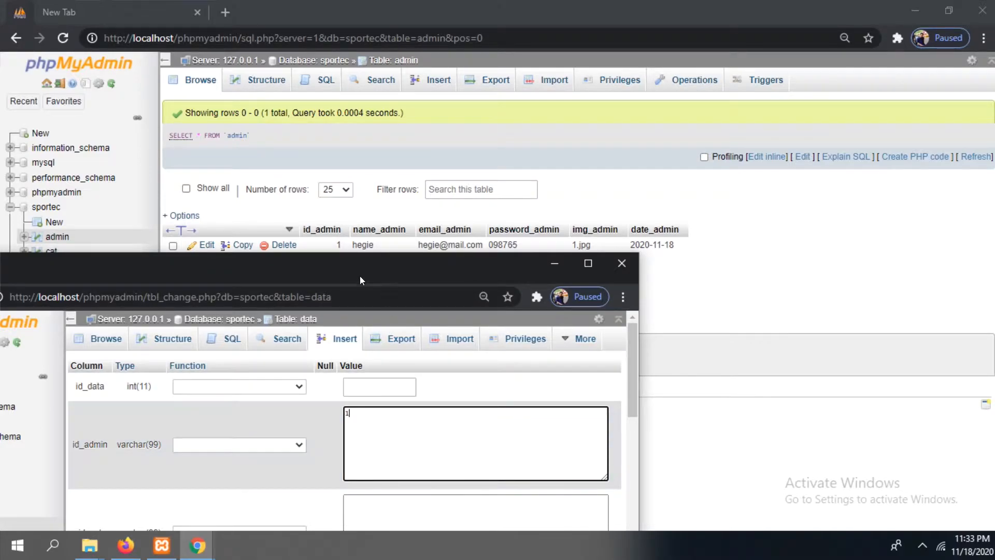
left_click_drag(356, 269, 597, 228)
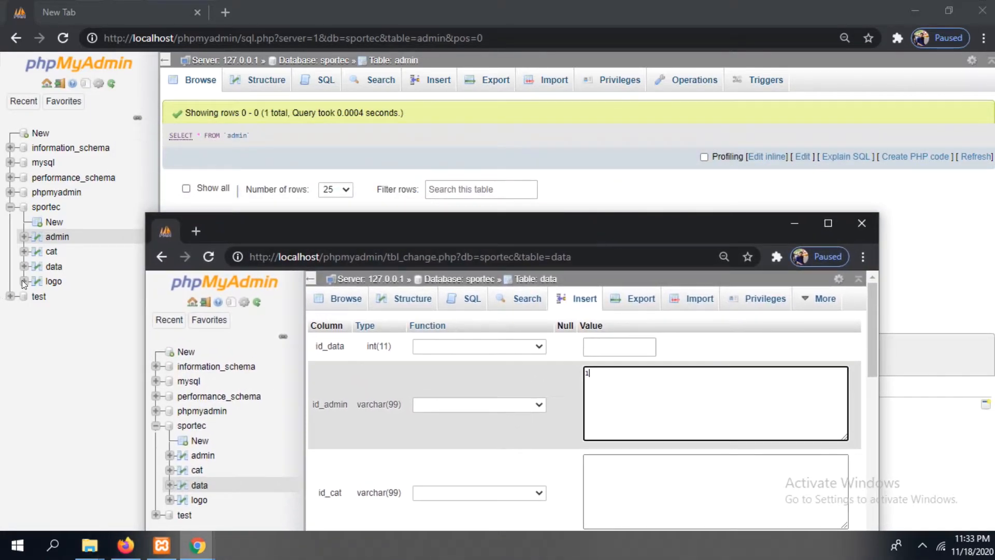
Browse the cat table in the main window, set id_cat to 1 in the data form, and place the cursor in the title field
left_click(51, 252)
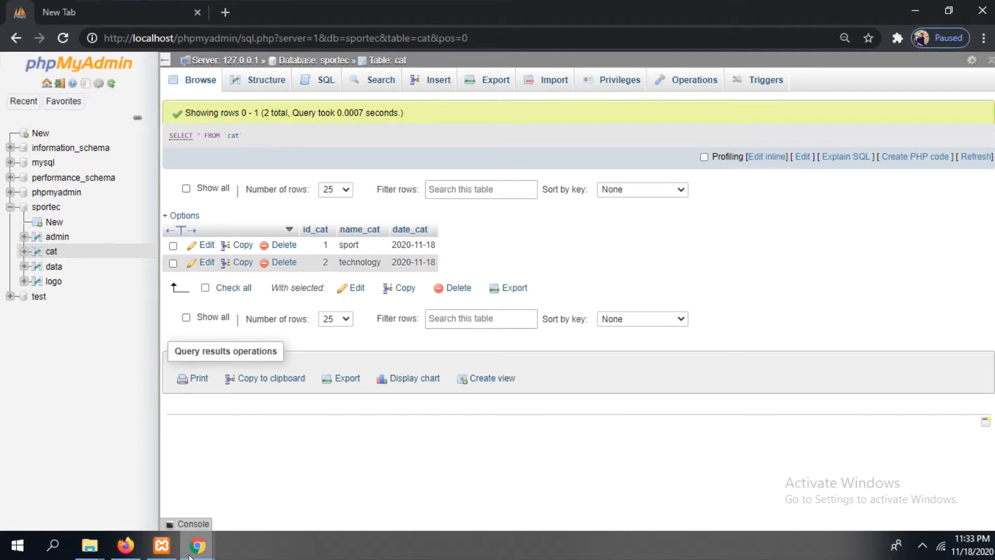
mouse_move(192, 549)
left_click(268, 504)
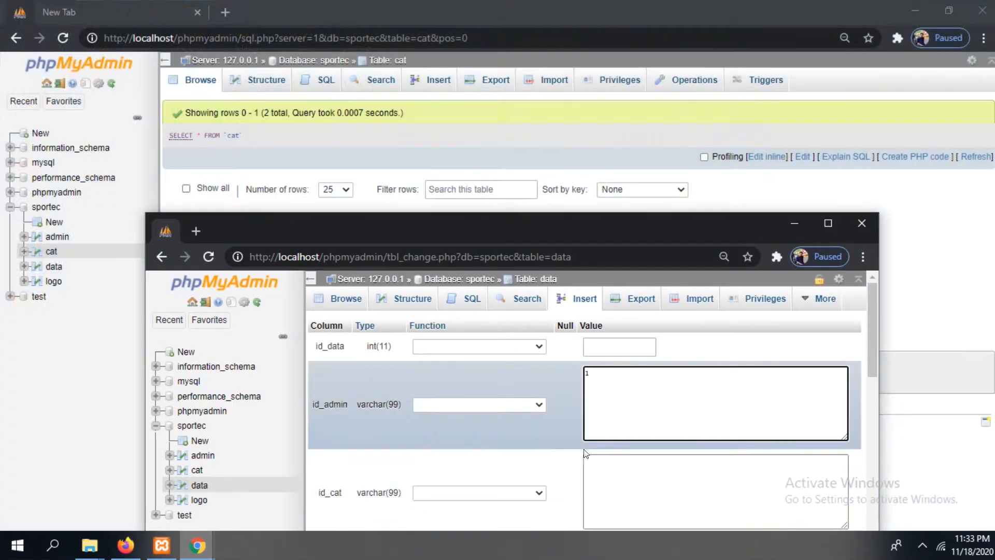
left_click(628, 486)
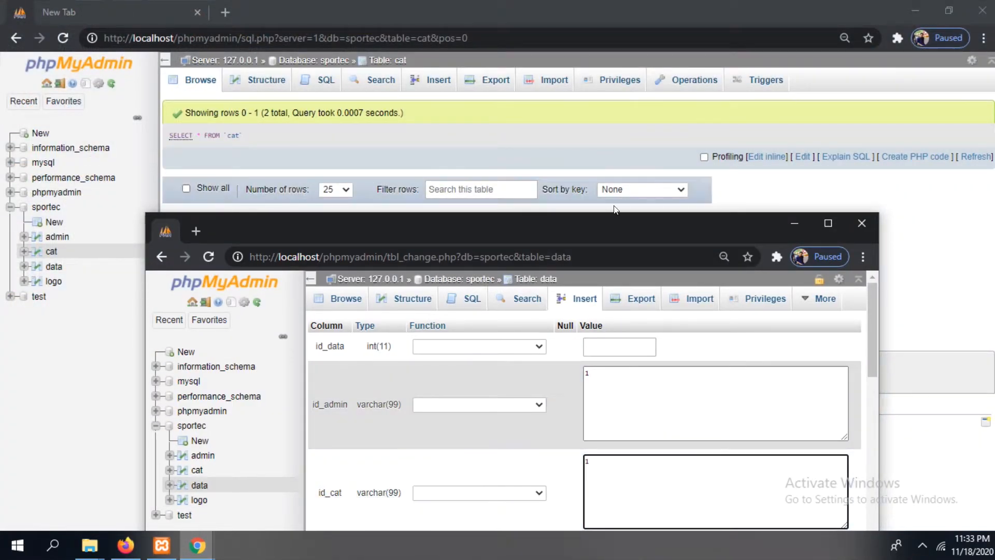
left_click_drag(588, 224, 597, 68)
left_click(653, 437)
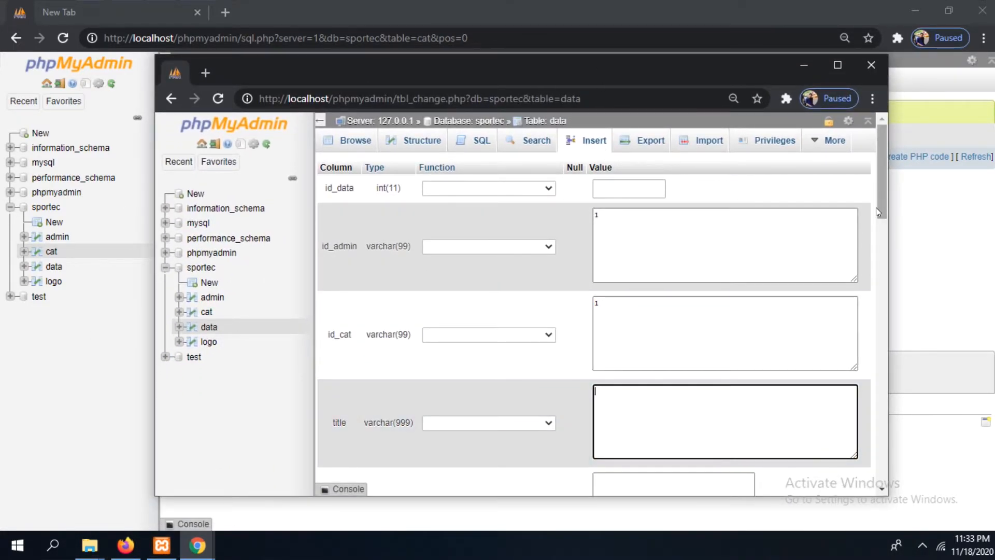
left_click(226, 6)
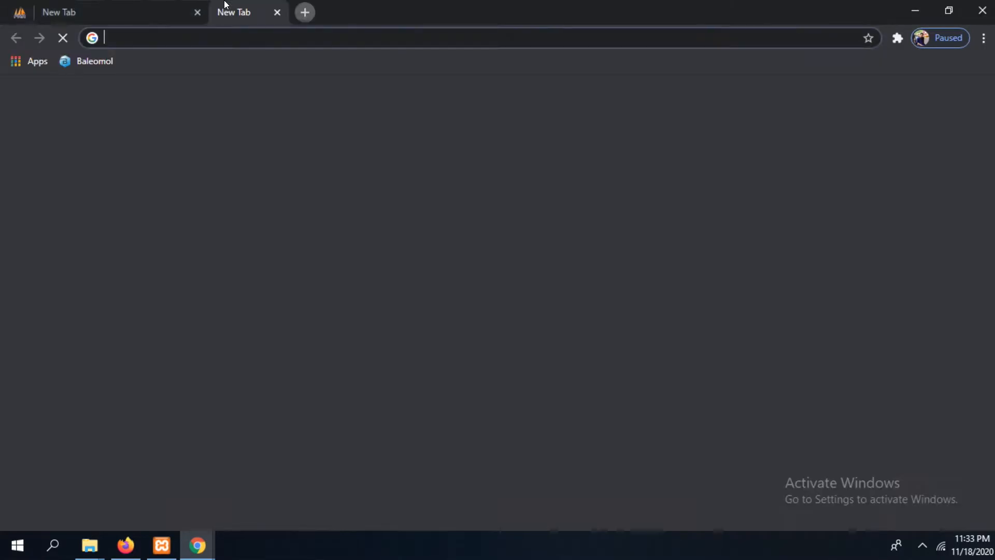
left_click(229, 32)
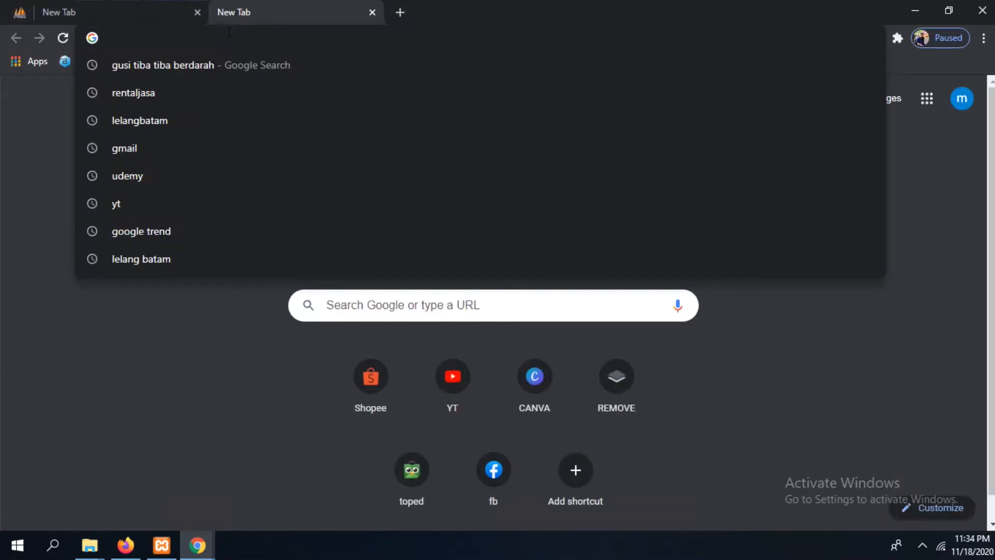
type("new")
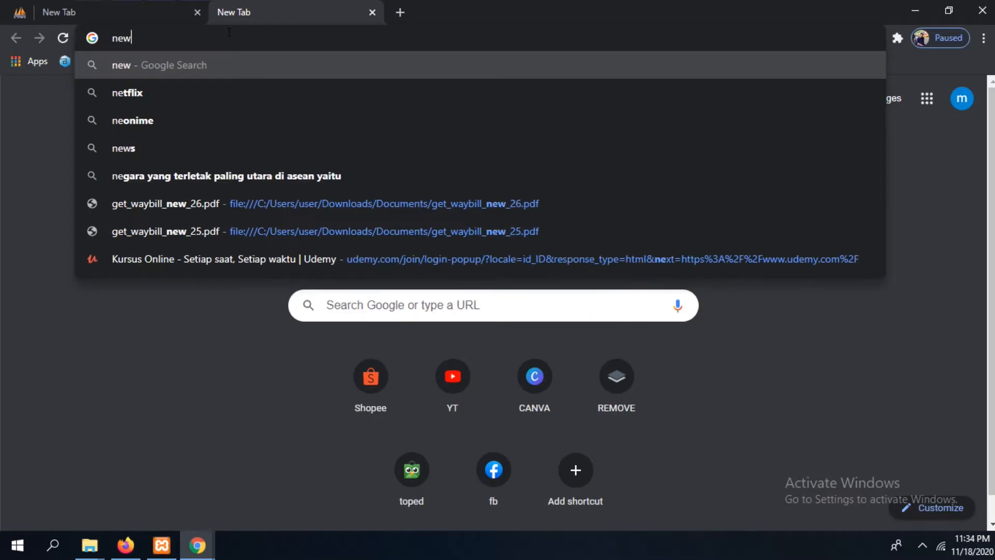
type("s sport")
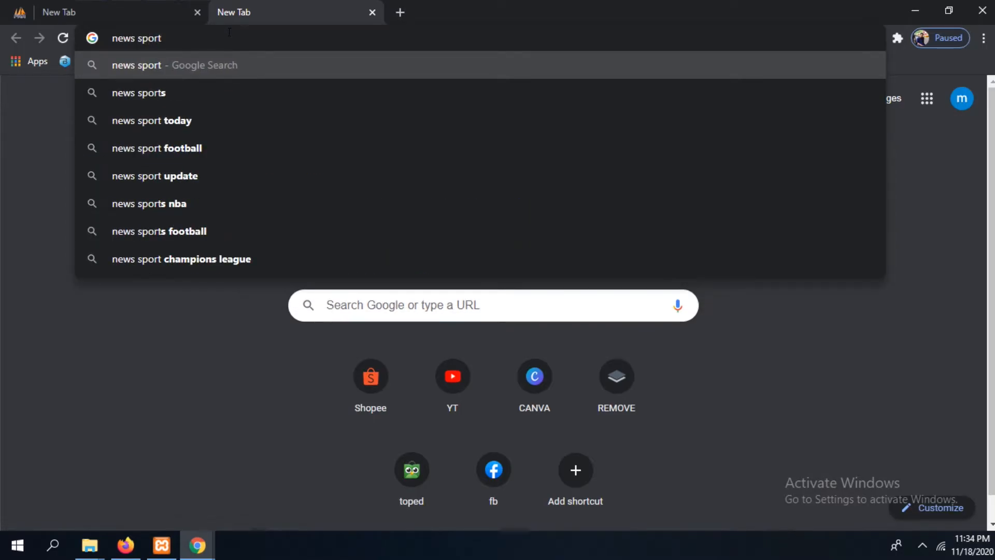
key("Return")
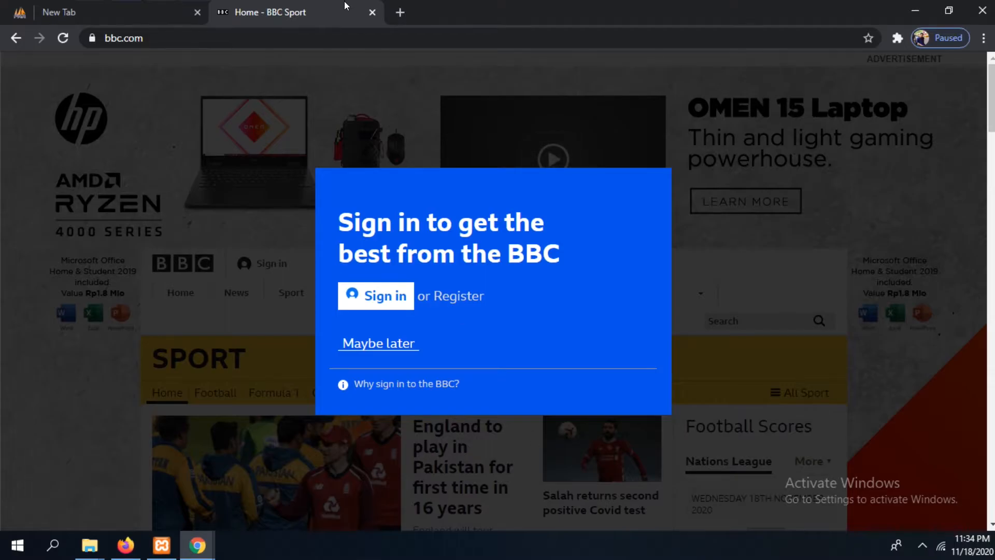
left_click(405, 15)
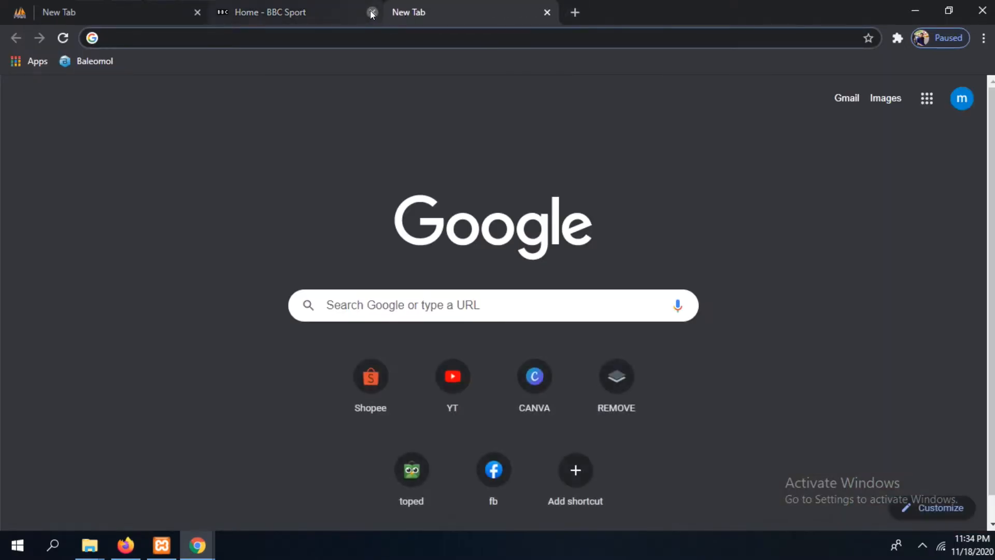
left_click(365, 15)
Search the web for "news sport" and open the Detik Sport site from the results
left_click(310, 35)
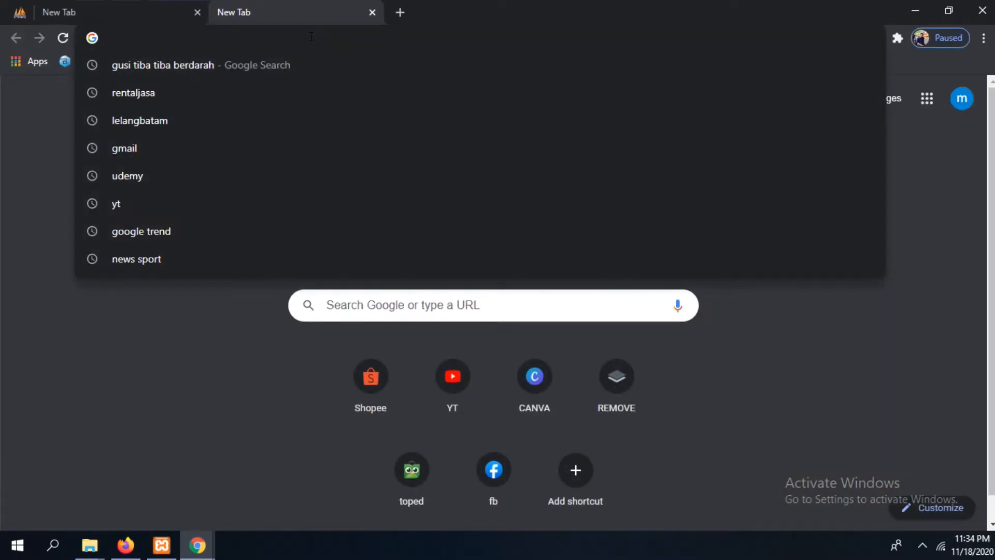
type("news sport")
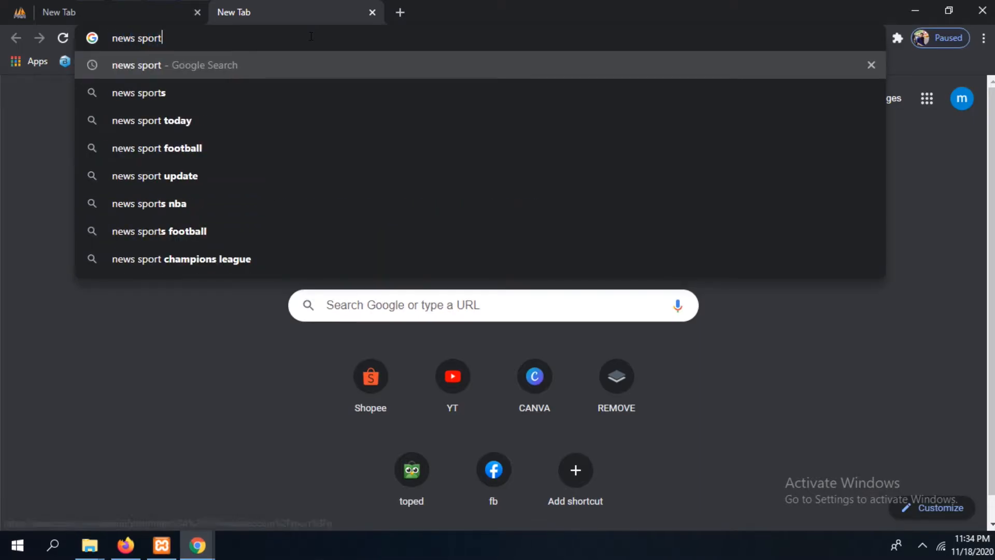
key("Return")
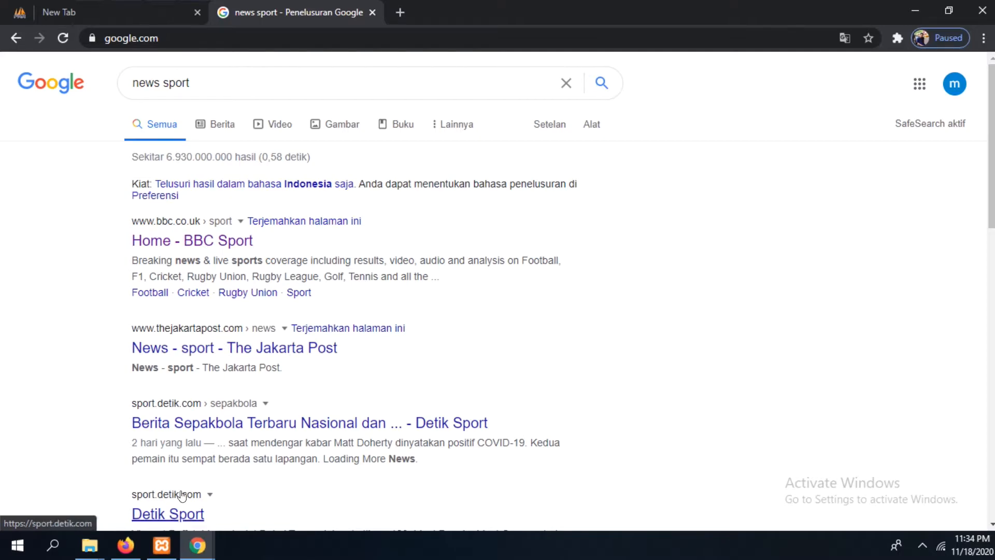
left_click(176, 515)
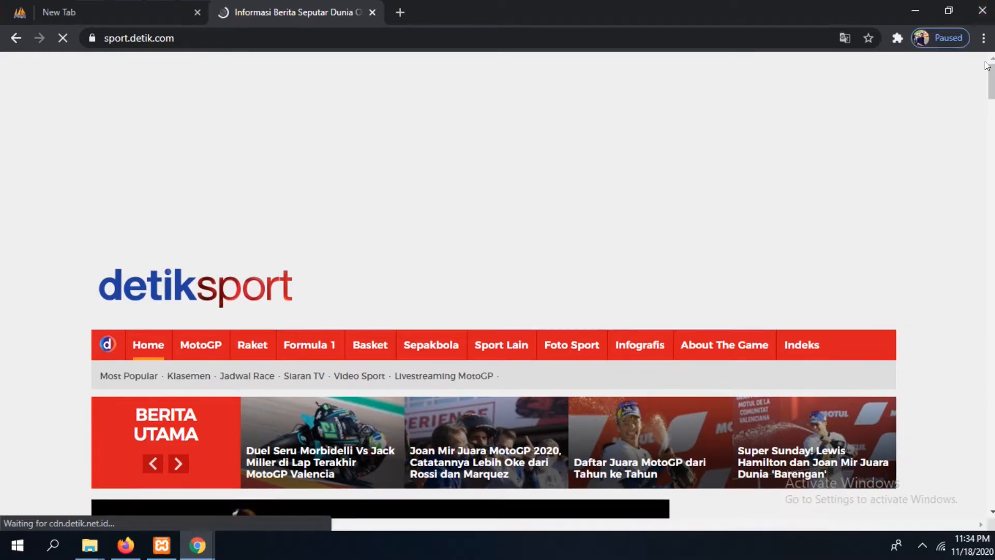
Open the article "Bek Arsenal Sead Kolasinac Ikutan Positif Corona" from the Detik Sport news feed
scroll(492, 285, "down", 10)
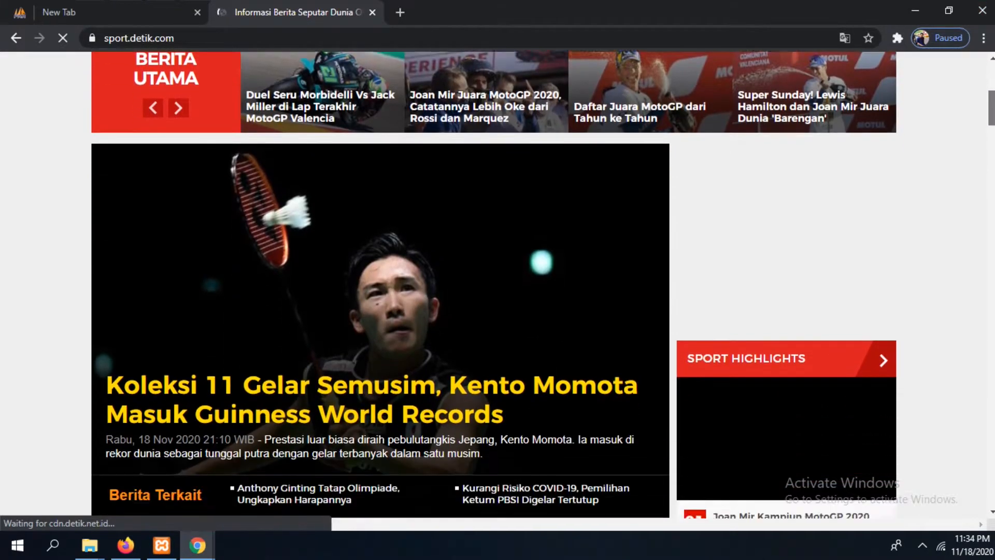
scroll(537, 147, "down", 3)
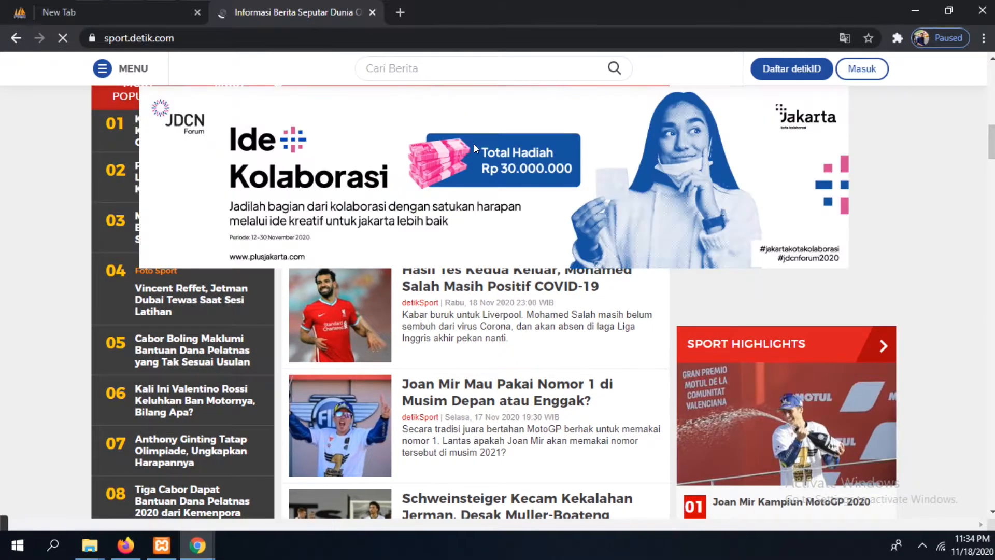
scroll(859, 198, "down", 6)
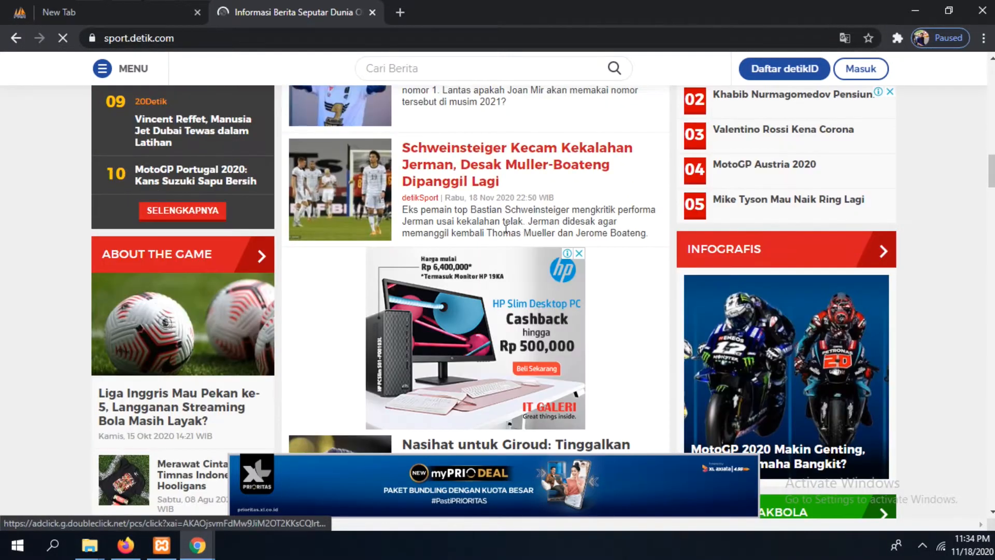
scroll(859, 198, "up", 6)
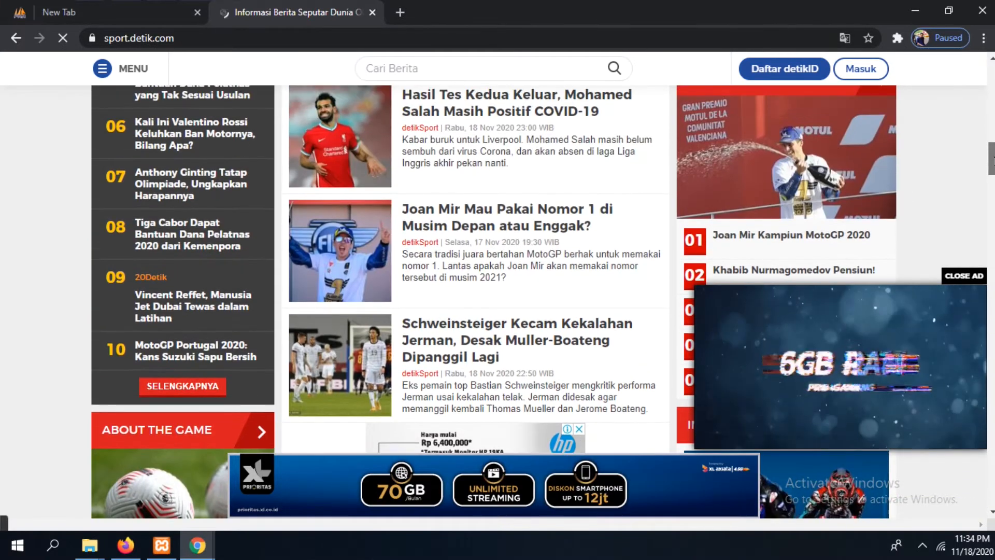
scroll(487, 139, "up", 3)
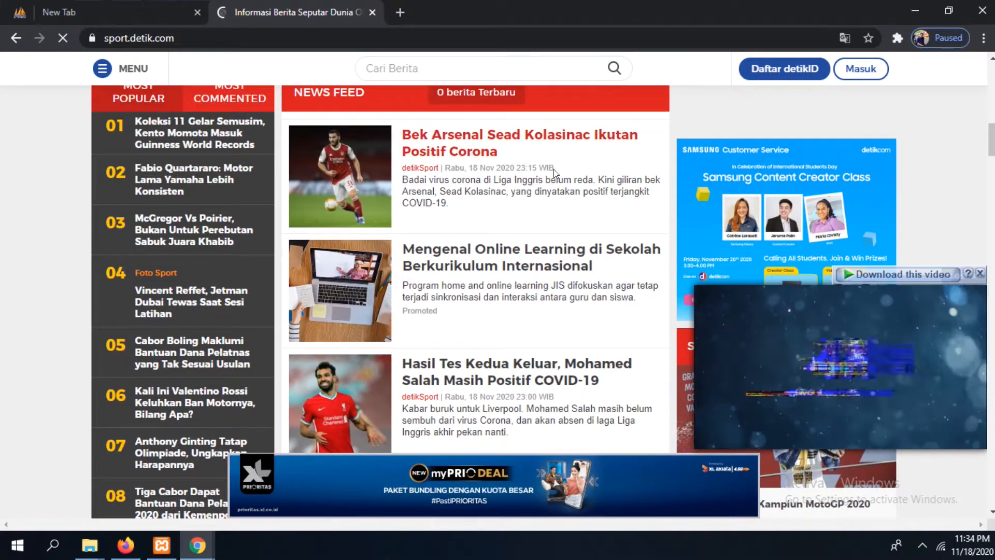
left_click(486, 139)
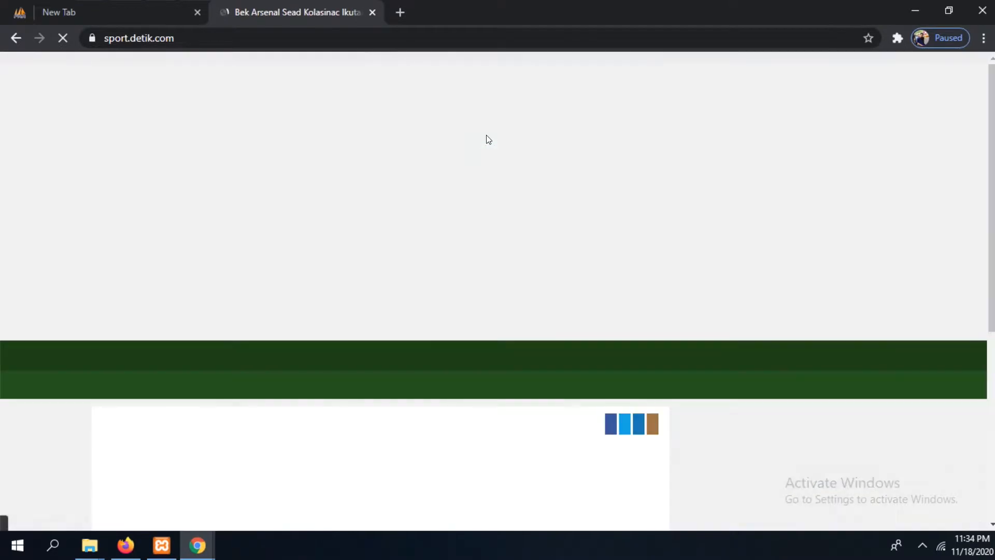
Select and copy the full headline of the Arsenal news article
scroll(700, 208, "down", 5)
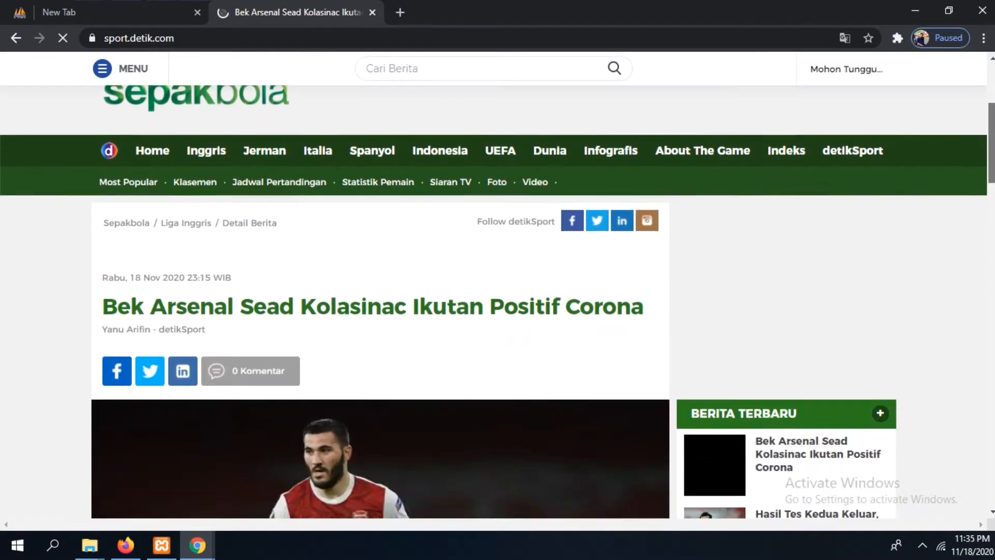
scroll(672, 199, "down", 1)
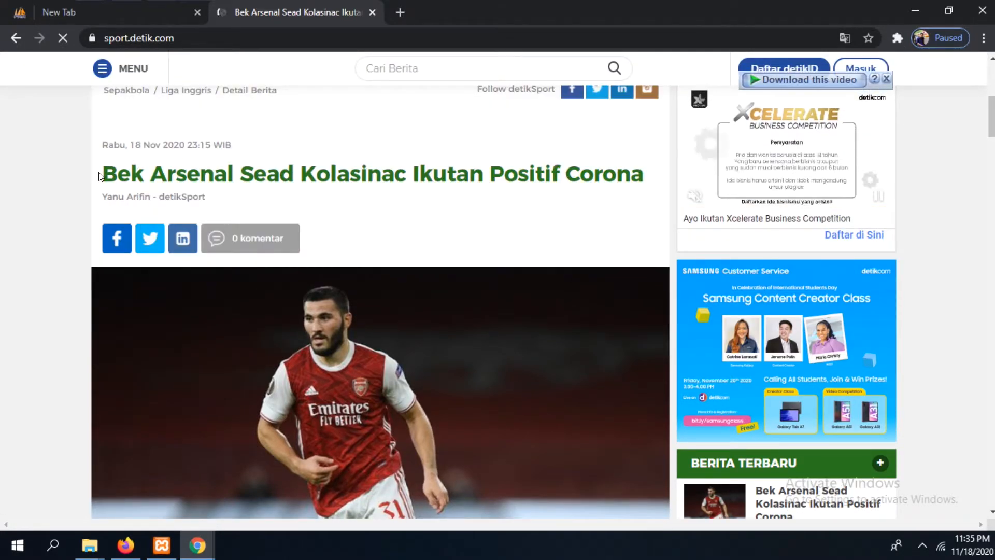
left_click_drag(99, 173, 138, 178)
left_click_drag(224, 182, 610, 174)
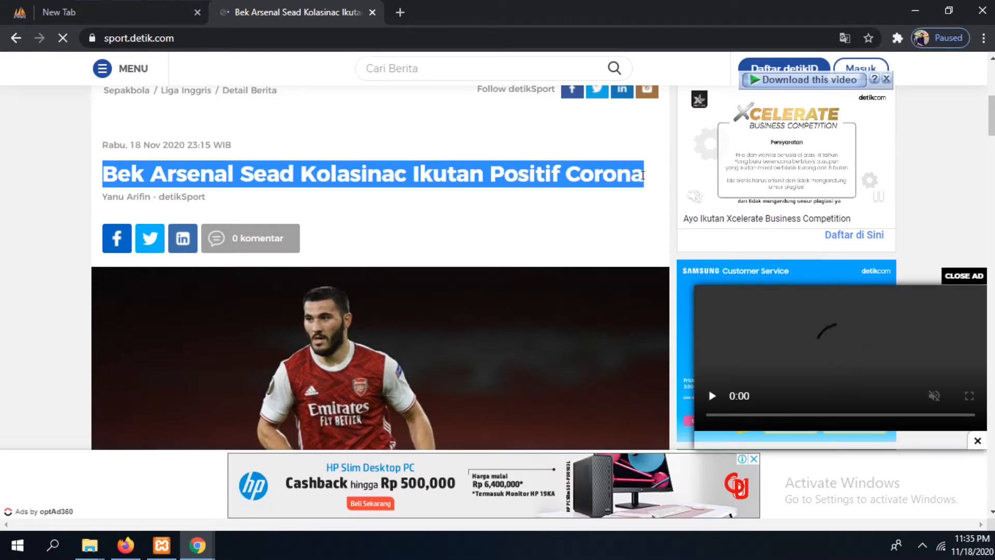
right_click(589, 174)
left_click(625, 187)
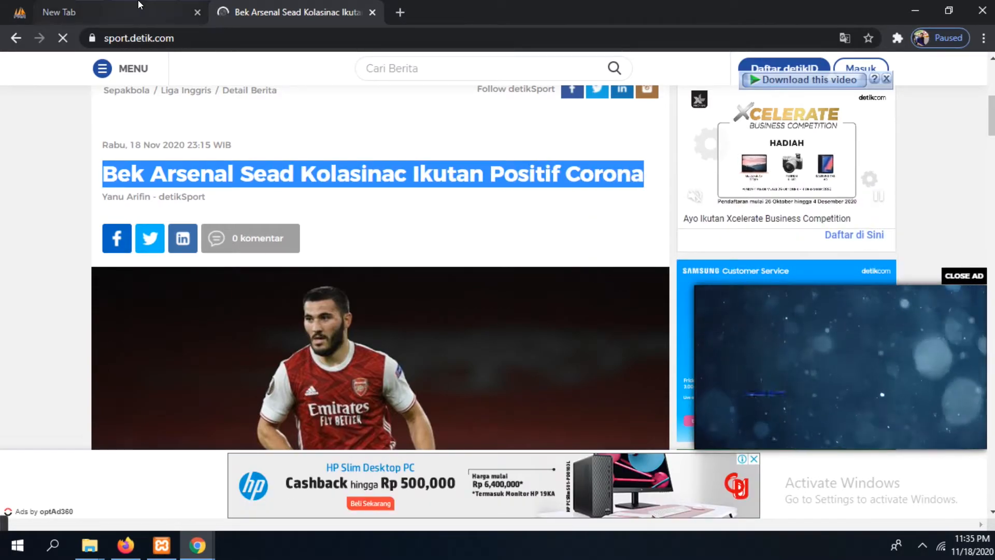
Switch to the phpMyAdmin data form window and paste the headline "Bek Arsenal Sead Kolasinac Ikutan Positif Corona" into the title field
left_click(119, 11)
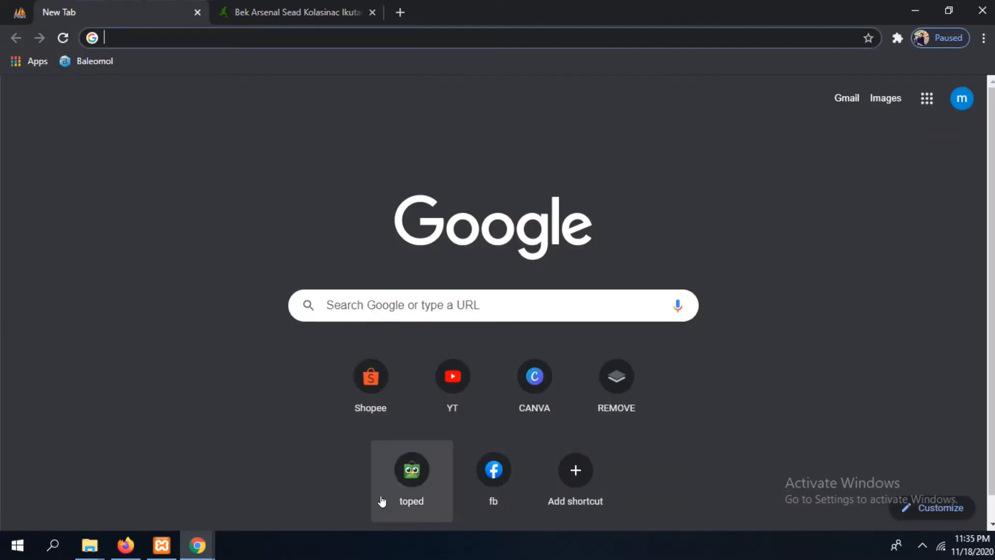
left_click(195, 543)
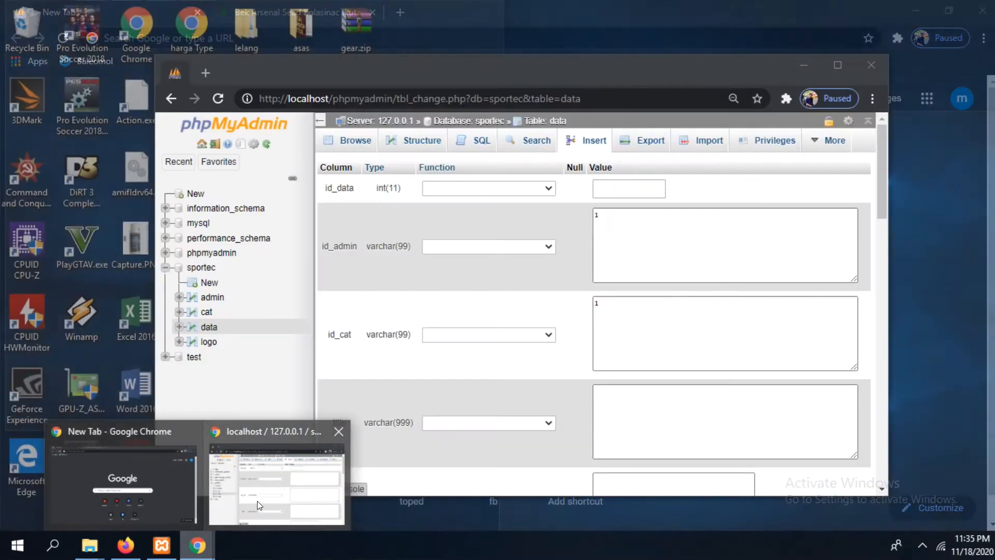
left_click(257, 501)
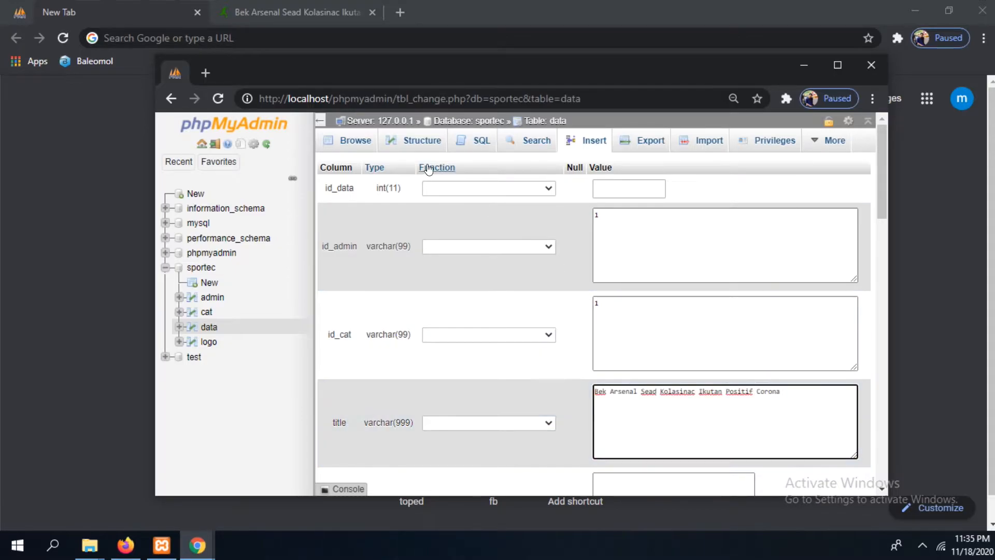
Return to the news article and copy its opening four paragraphs, from "London" to "pertandingan bersama Arsenal."
left_click(261, 32)
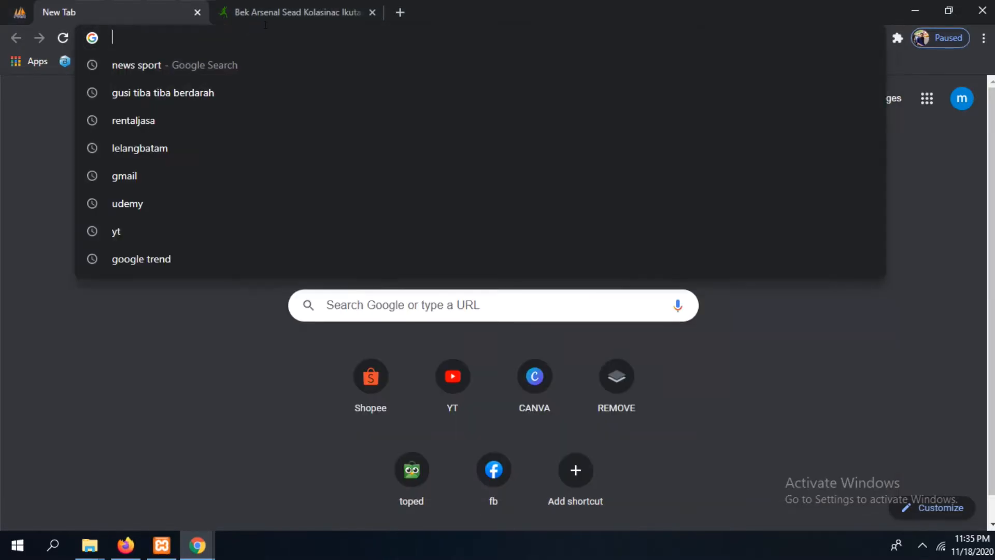
left_click(272, 11)
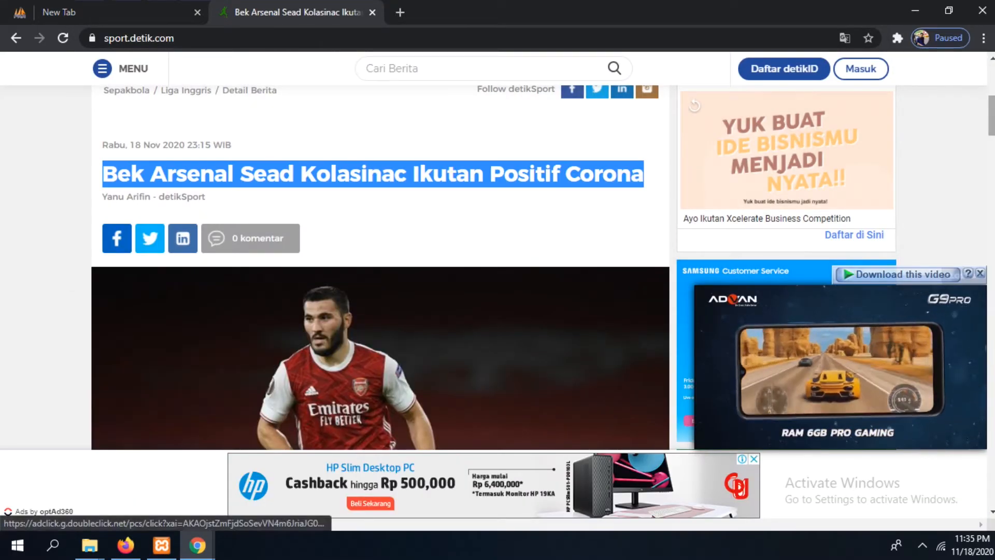
scroll(379, 267, "down", 15)
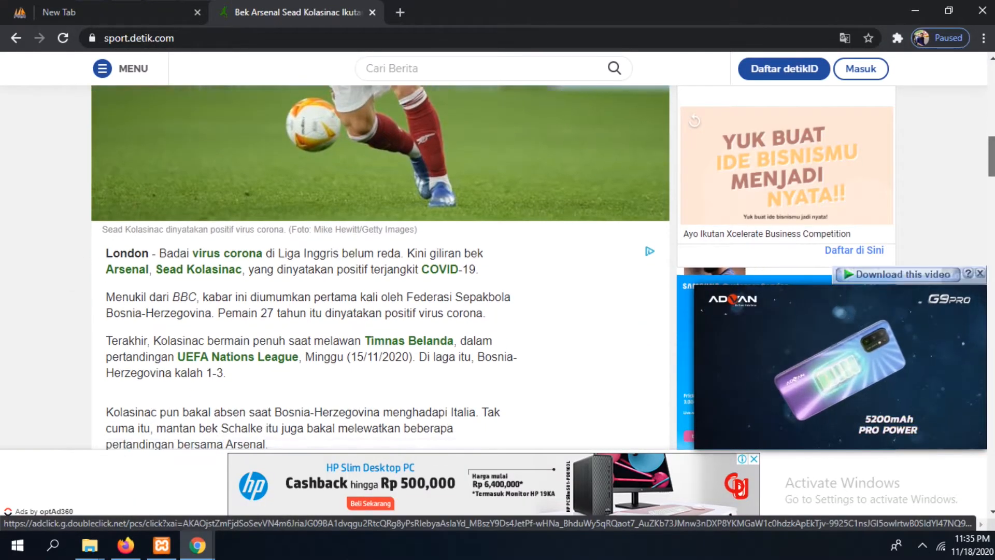
scroll(753, 206, "up", 6)
scroll(752, 207, "down", 2)
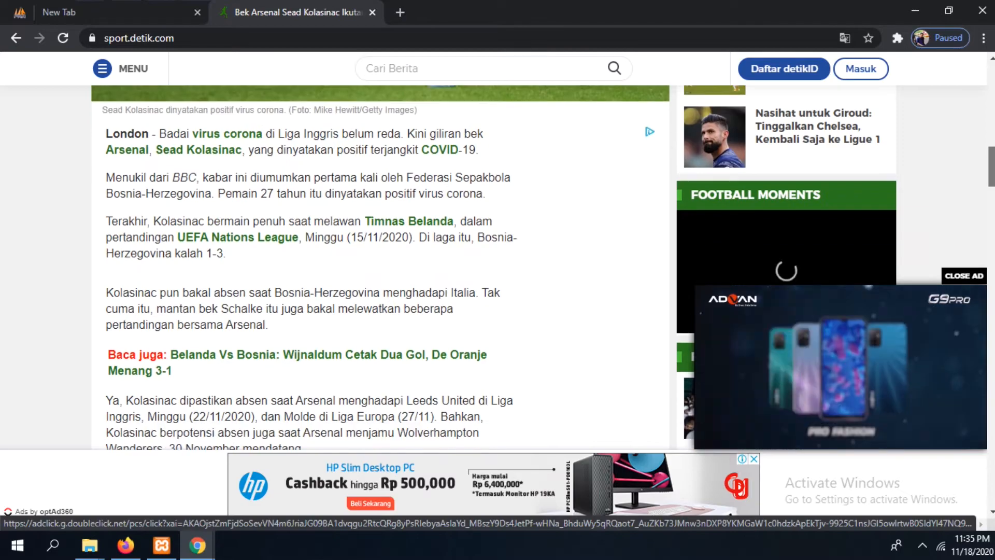
left_click_drag(269, 325, 104, 130)
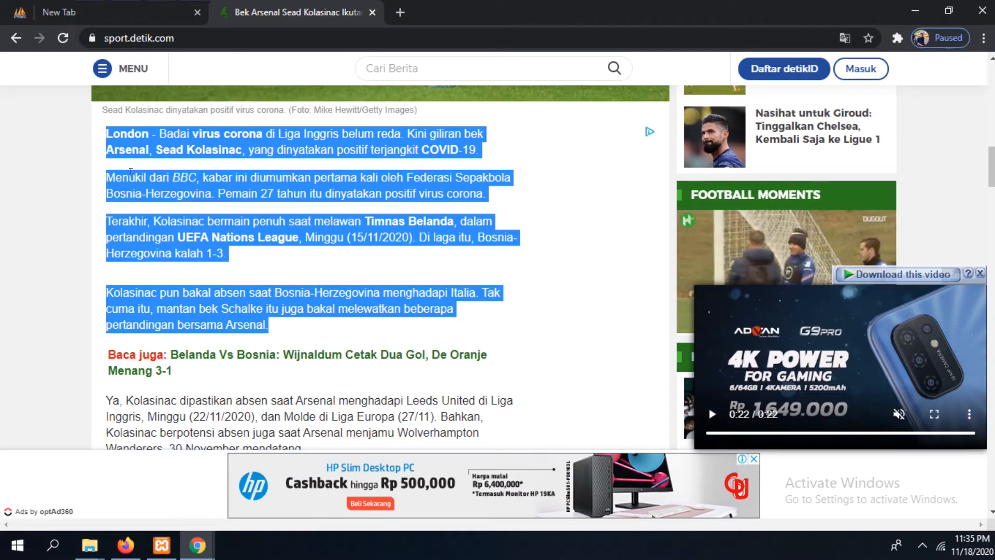
right_click(132, 178)
left_click(150, 185)
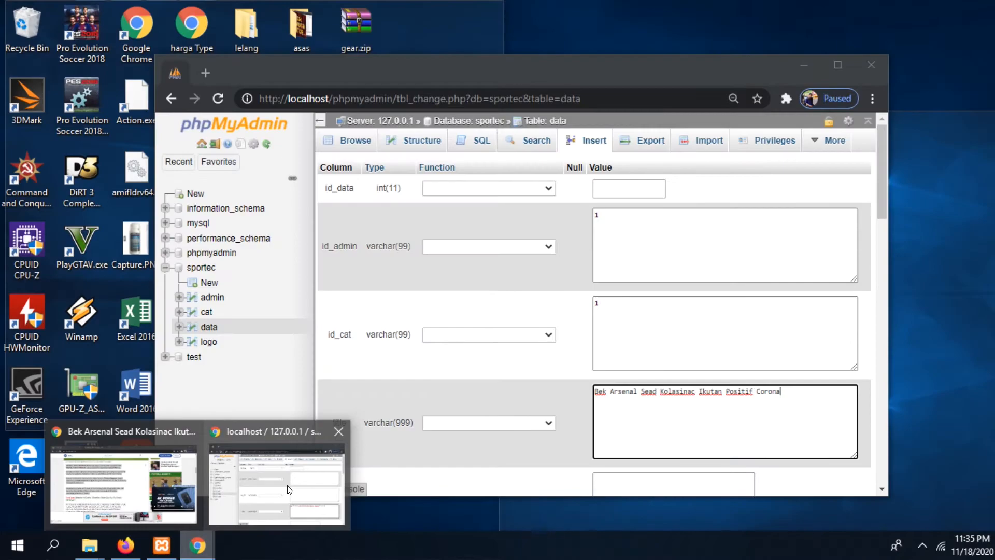
Switch back to the phpMyAdmin data form window and paste the article paragraphs into the desc field
left_click(287, 490)
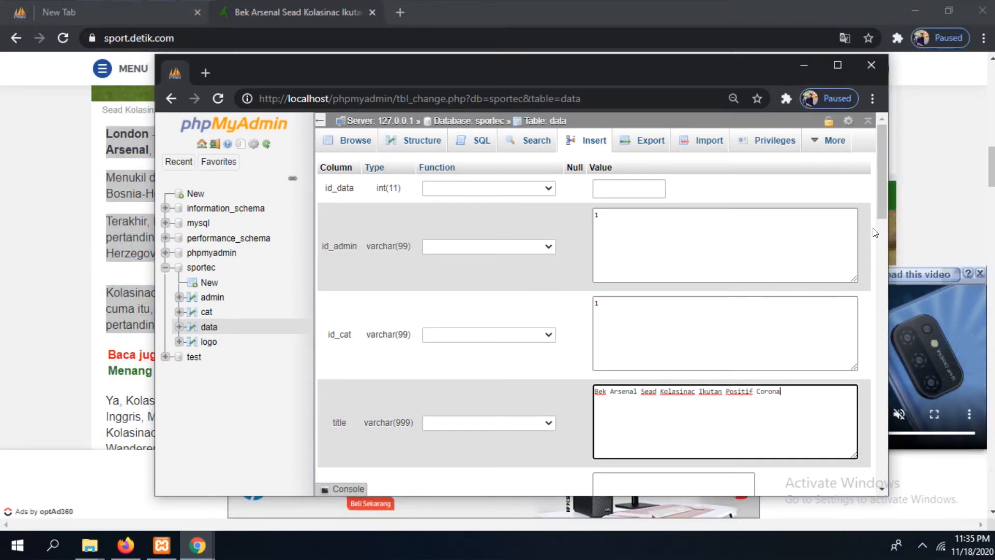
left_click_drag(880, 191, 884, 224)
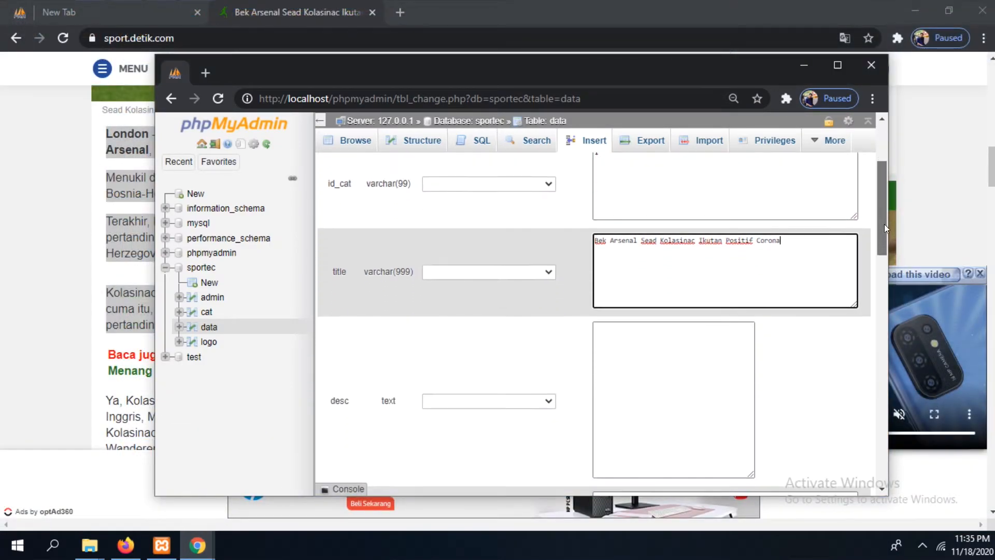
left_click(731, 346)
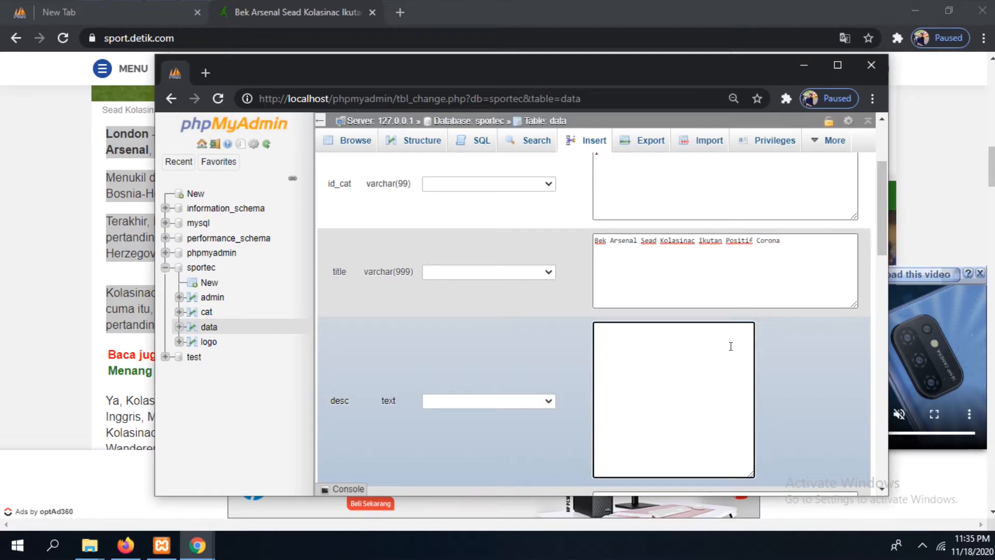
key("ctrl+v")
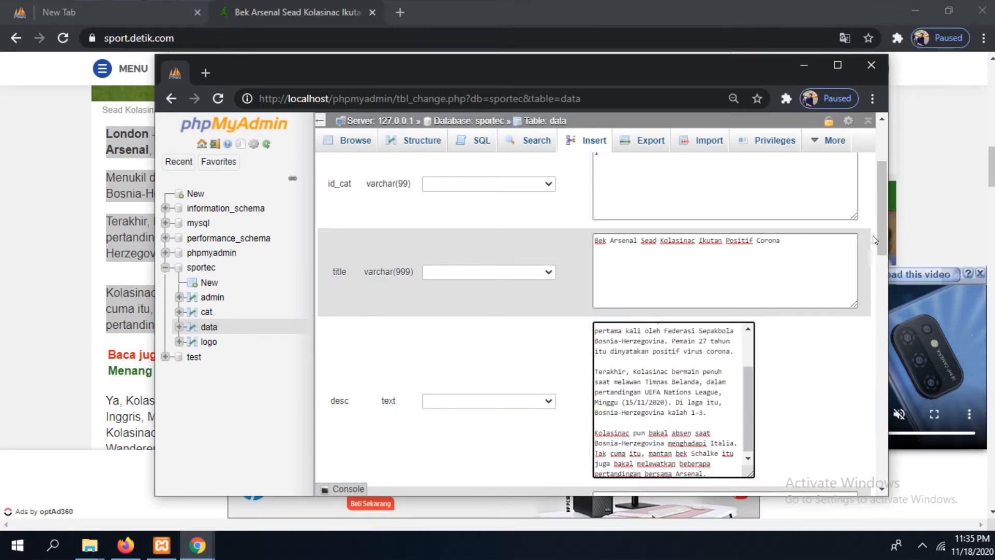
Return to the Arsenal news article and start saving its player photo as an image file
left_click_drag(882, 235, 881, 271)
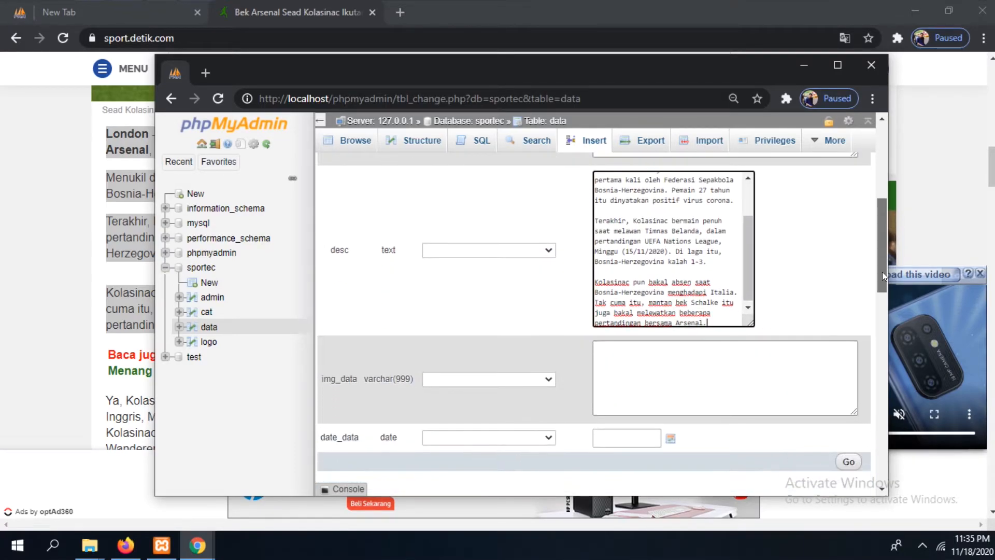
left_click(805, 65)
scroll(800, 165, "down", 1)
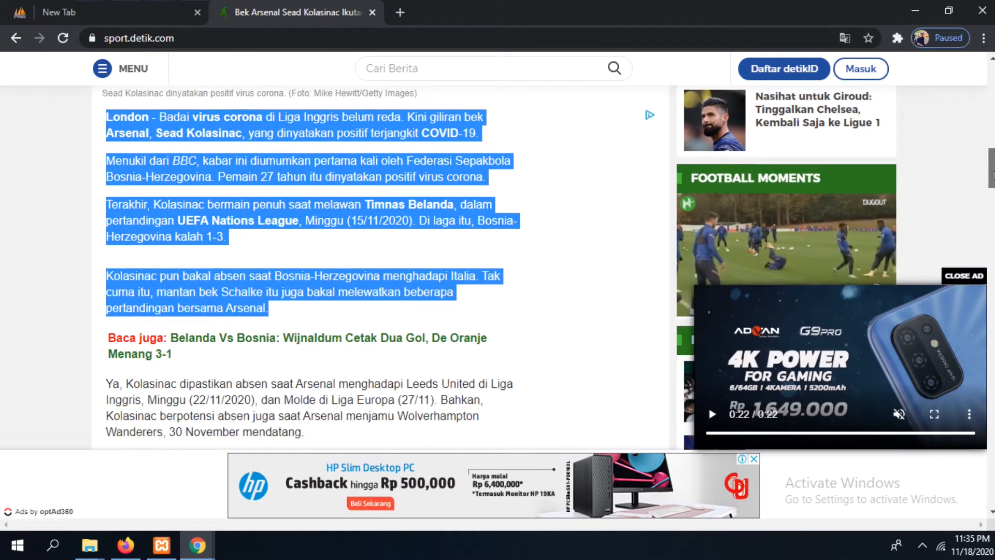
scroll(800, 165, "up", 5)
scroll(457, 205, "up", 2)
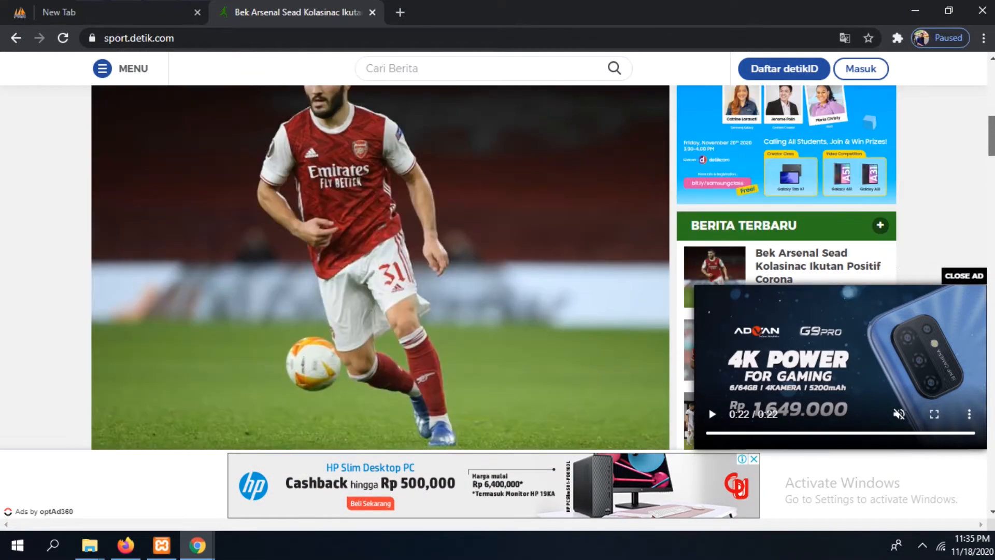
right_click(418, 216)
left_click(454, 242)
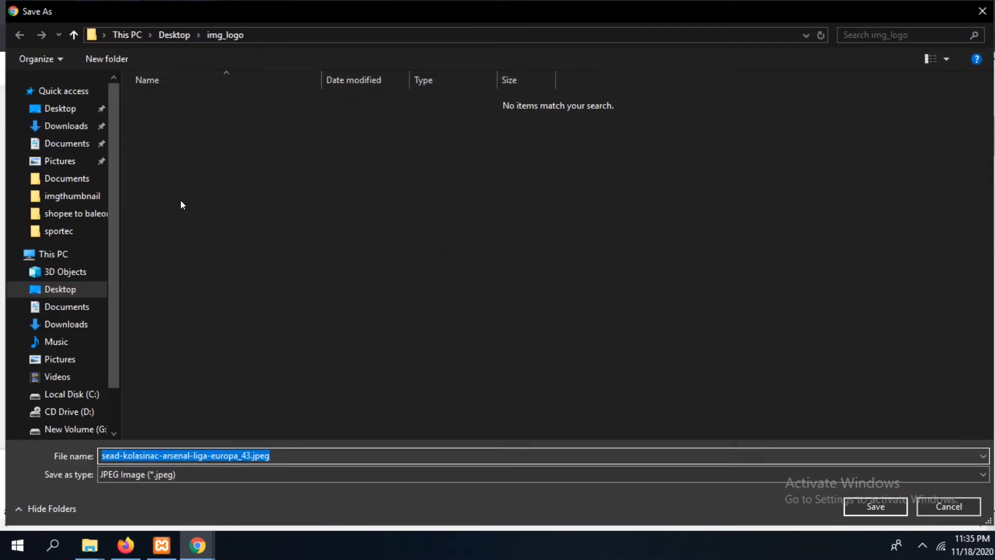
Set the image's save location to the sportec folder under xampp\htdocs on Local Disk (C:)
left_click(61, 289)
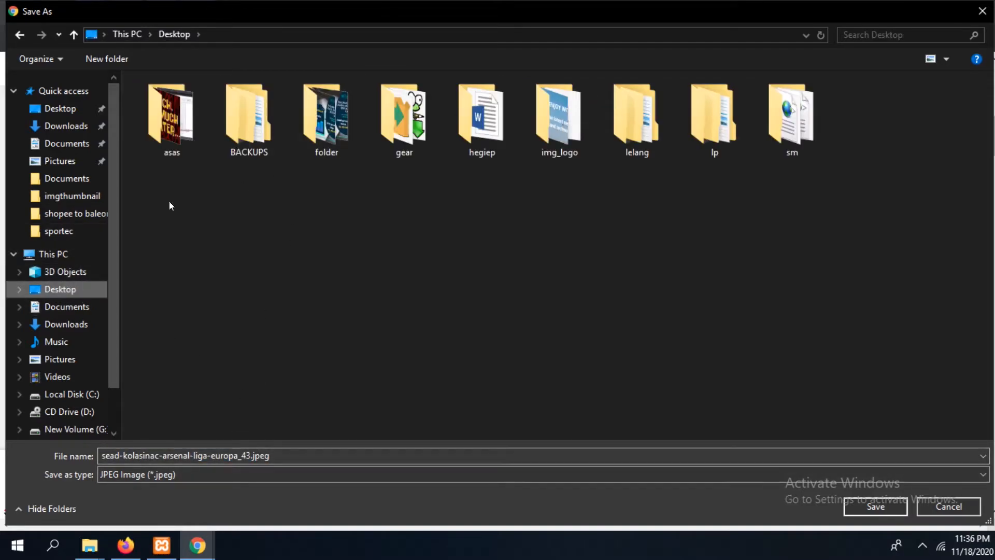
left_click(82, 398)
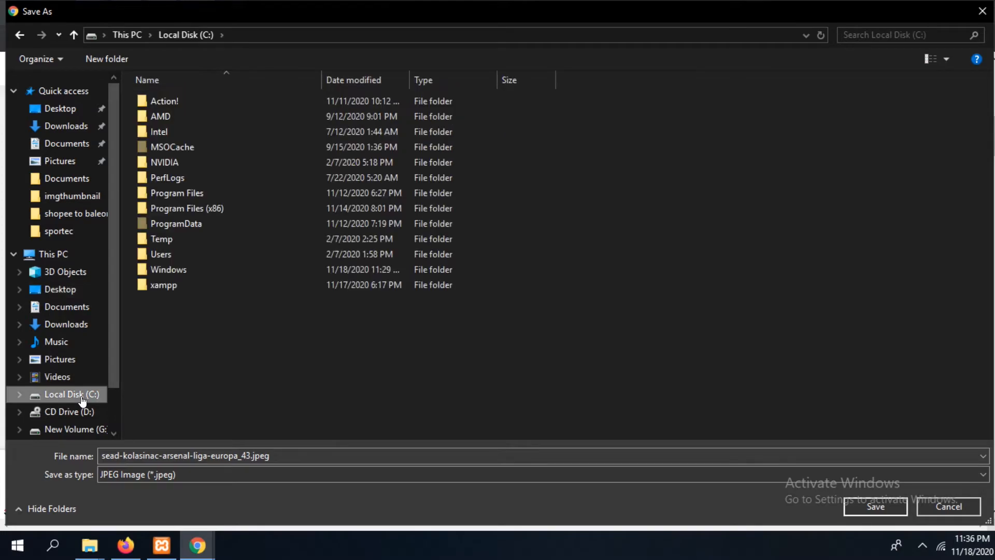
double_click(187, 283)
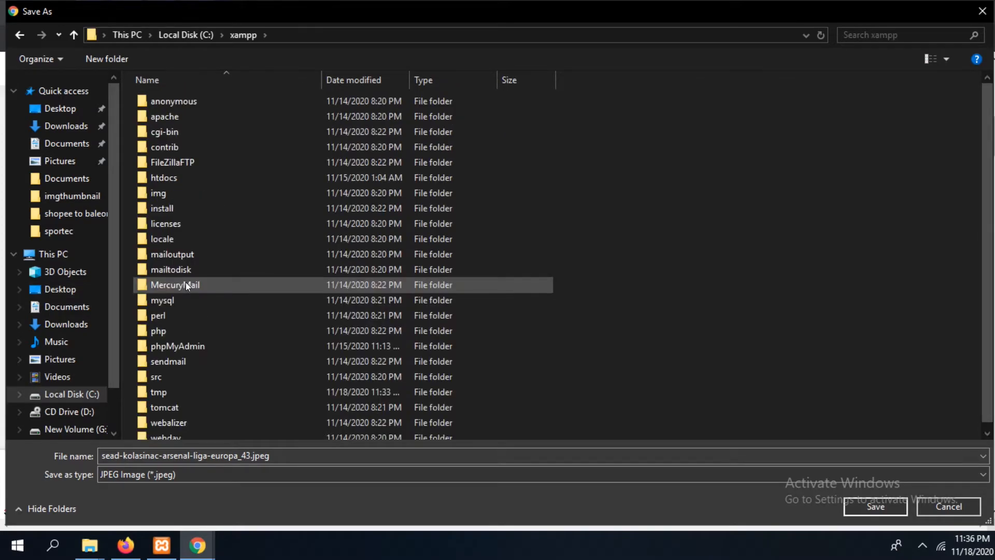
double_click(181, 174)
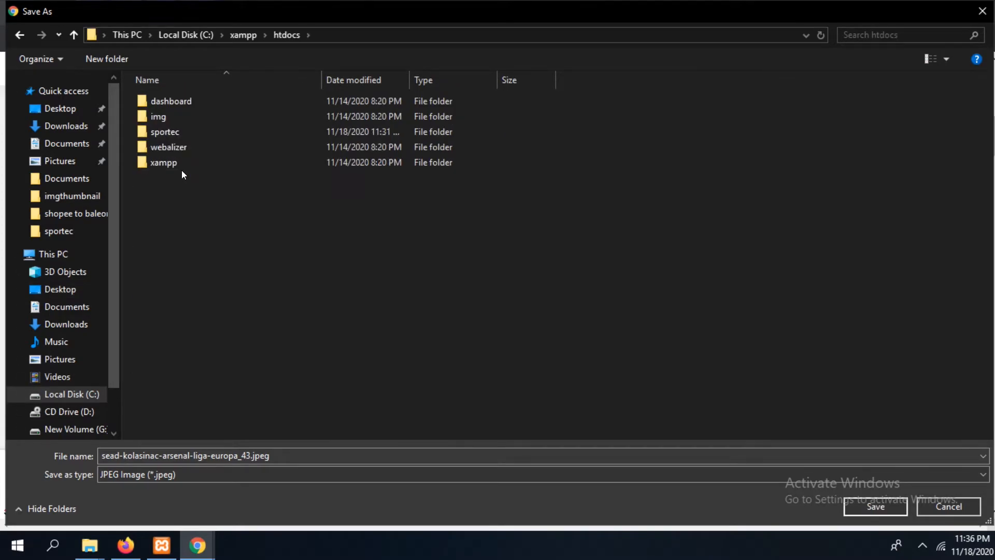
double_click(158, 130)
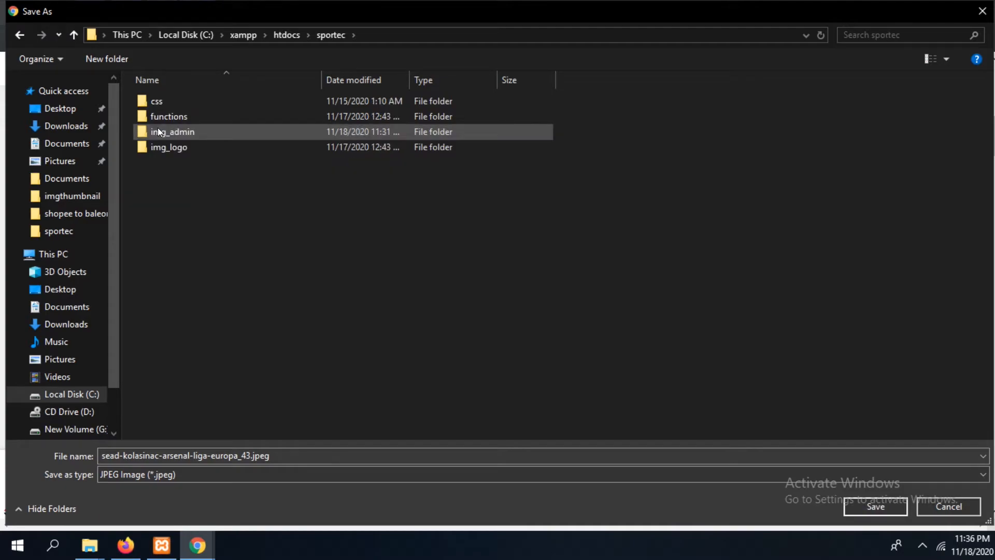
Create a folder named img_data inside sportec and open it as the save location
right_click(202, 231)
mouse_move(385, 413)
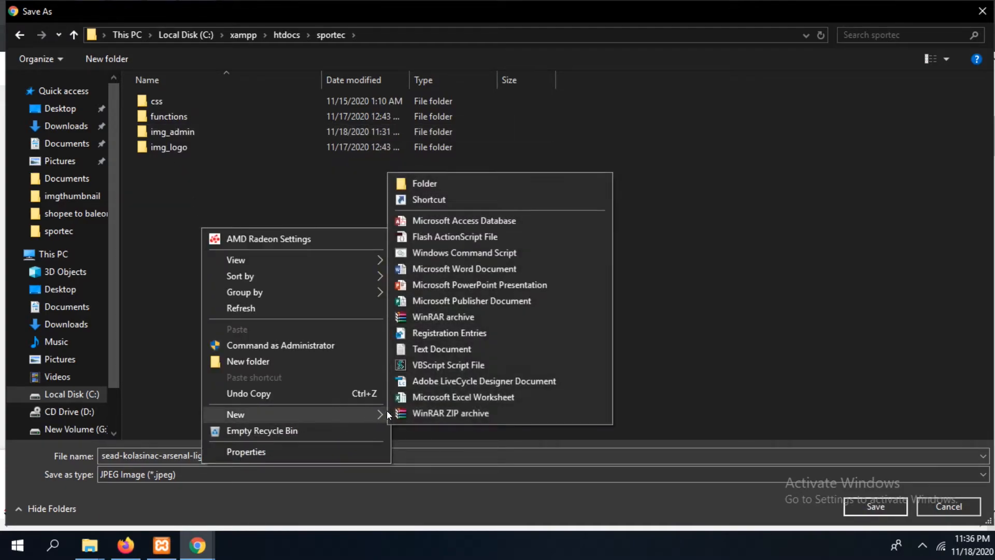
left_click(430, 179)
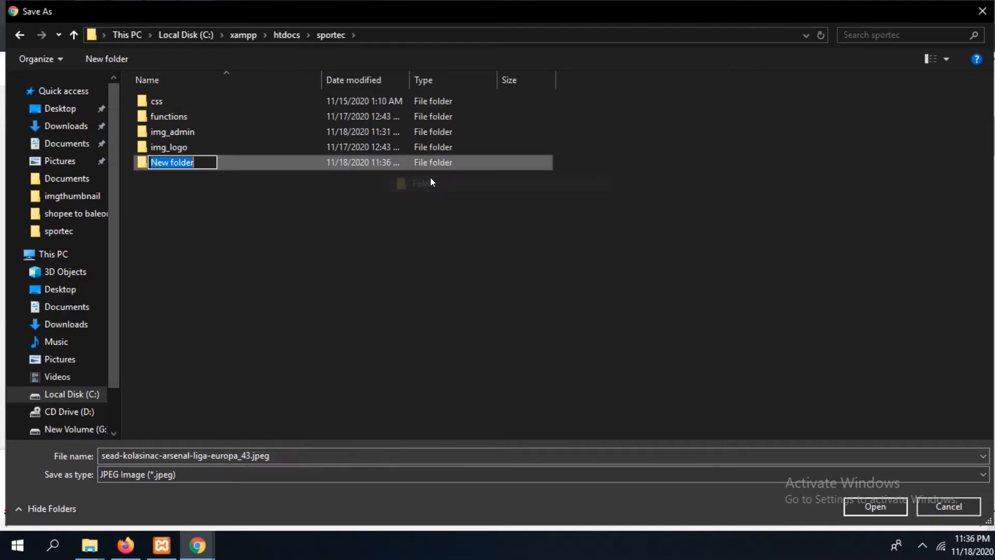
type("img_data")
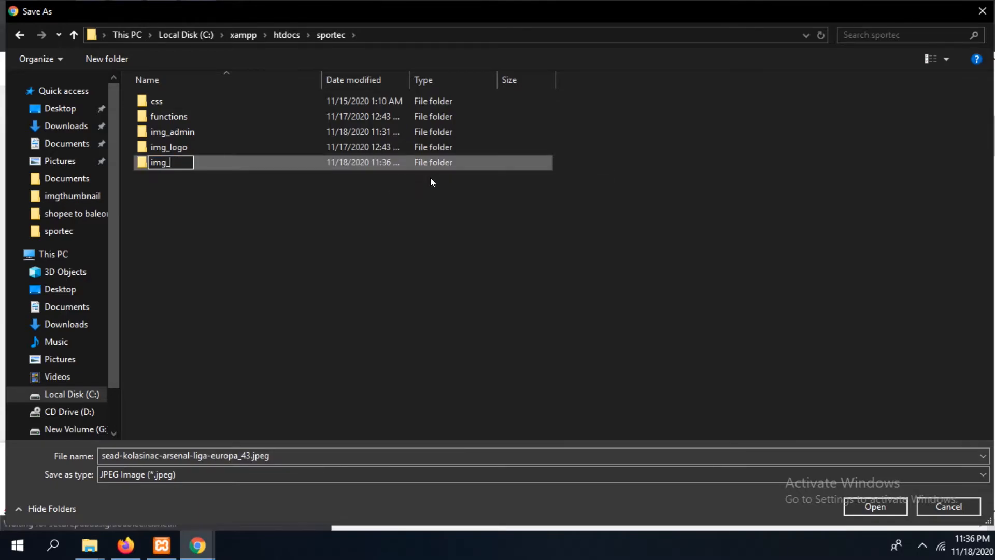
left_click(346, 260)
double_click(208, 148)
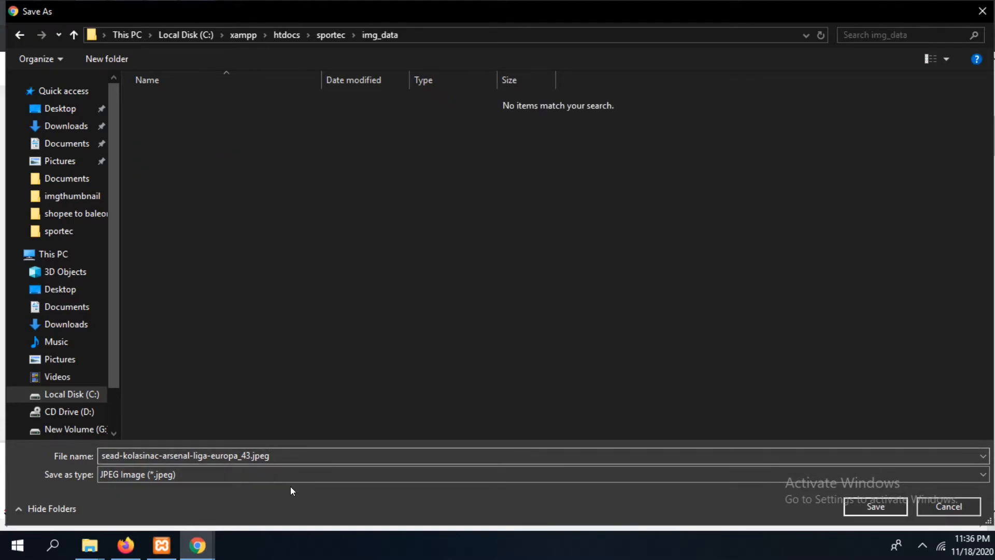
Name the photo 1.jpeg, copy that file name, and save the image in the img_data folder
left_click(283, 451)
left_click(283, 451)
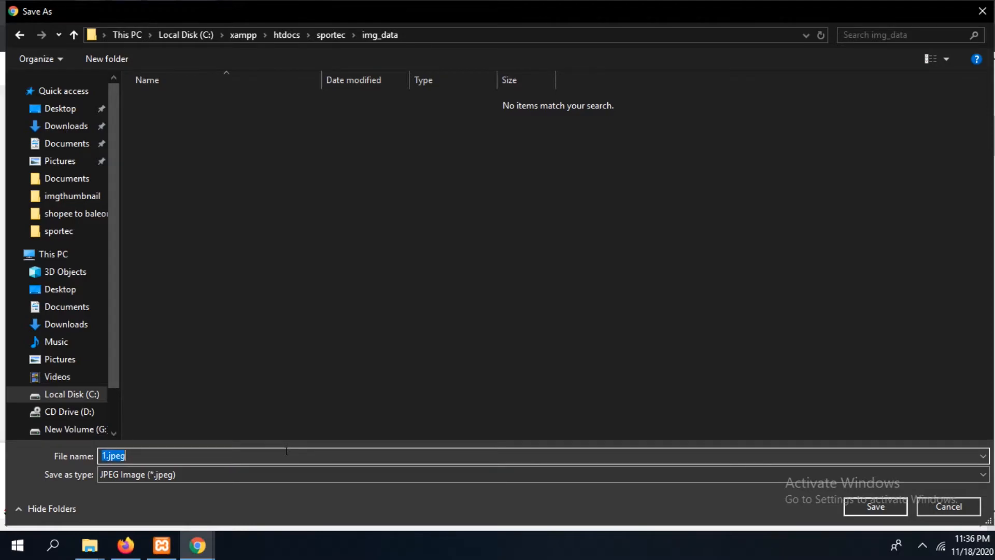
right_click(107, 450)
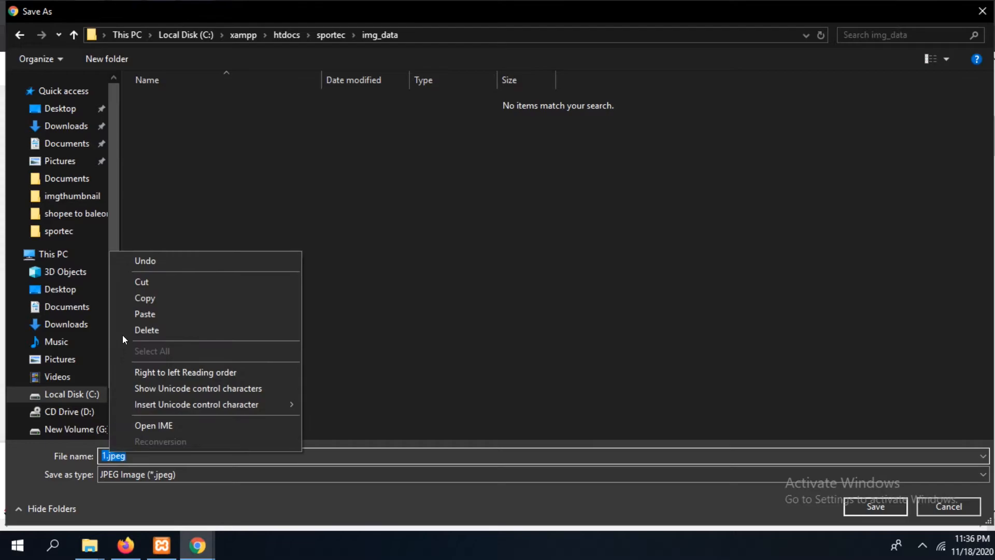
left_click(147, 297)
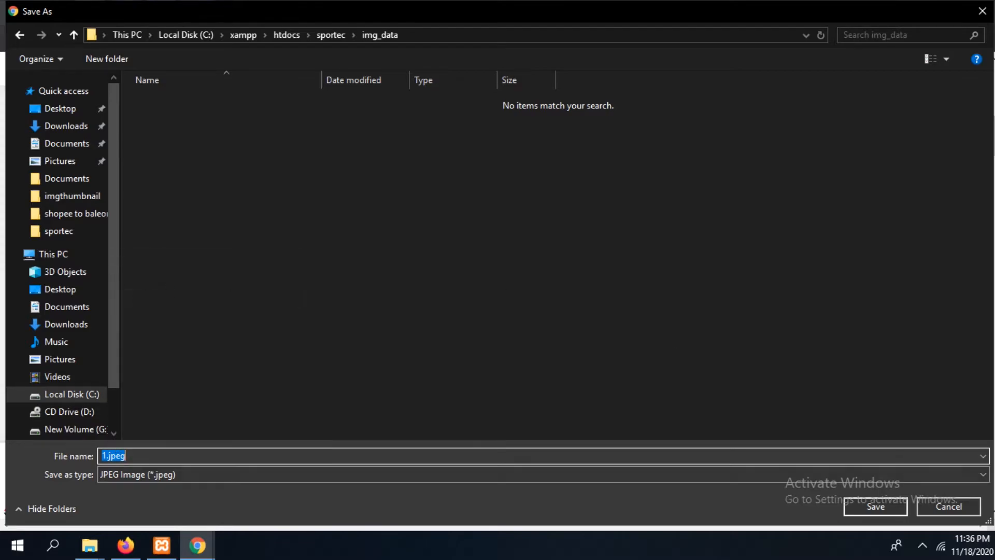
left_click(881, 502)
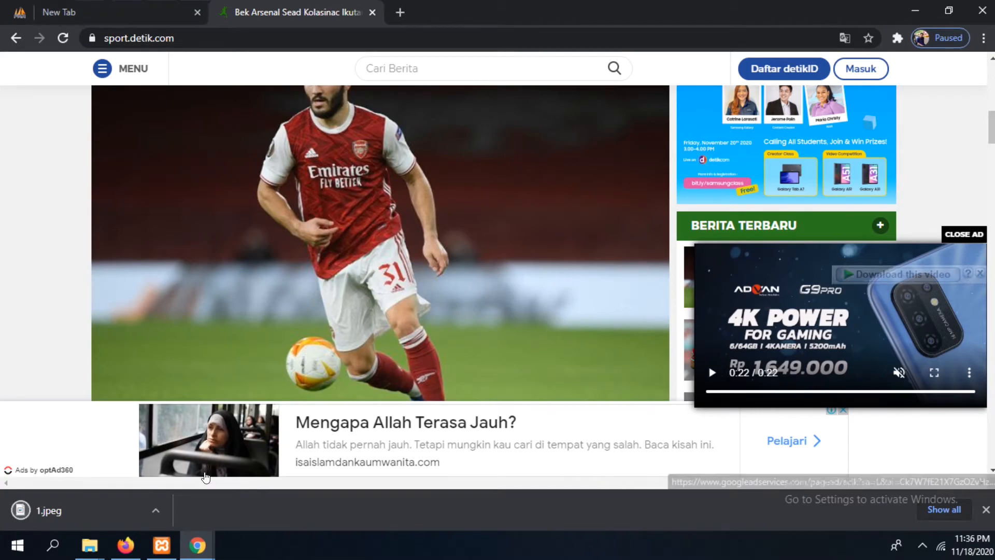
Switch back to the phpMyAdmin data form window and enter 1.jpeg in the img_data field
mouse_move(196, 550)
left_click(267, 500)
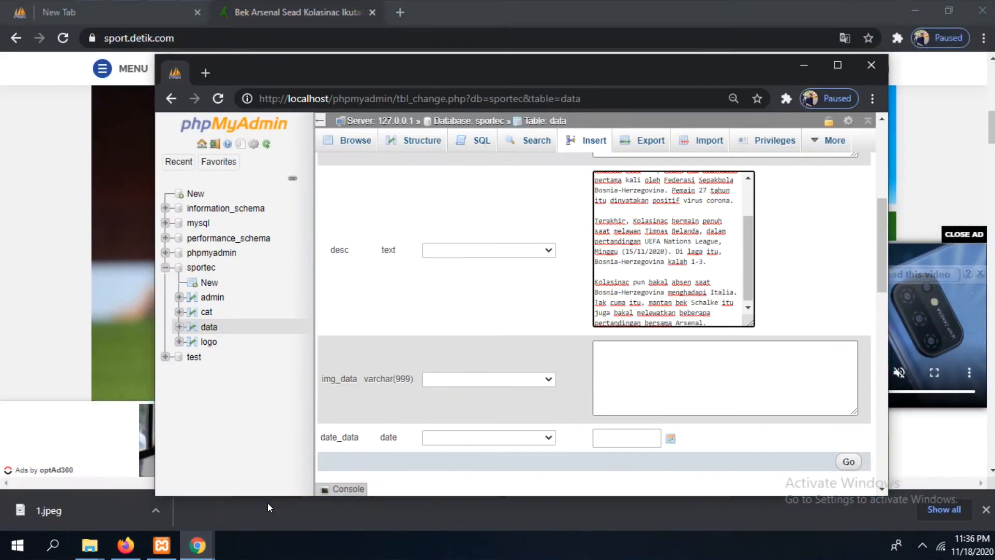
left_click(660, 362)
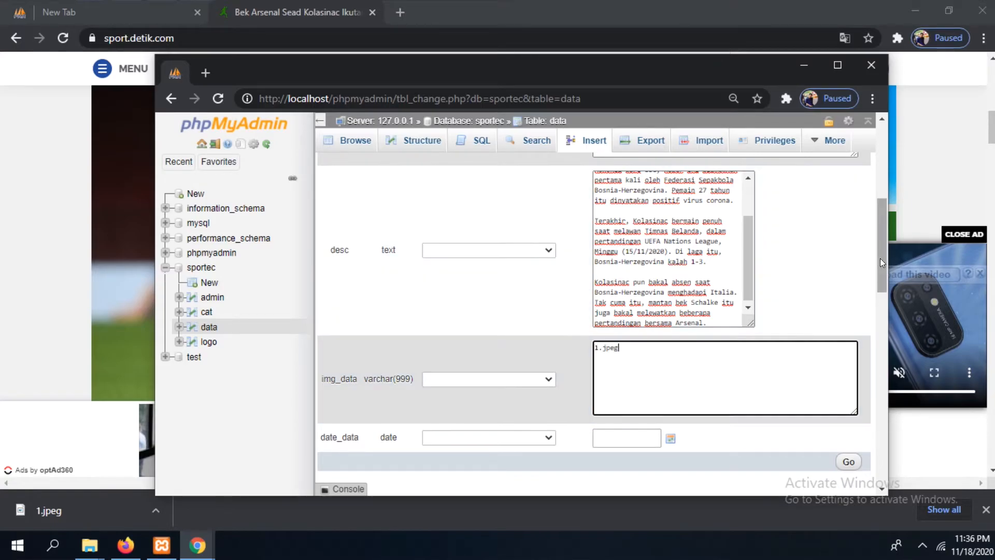
Set the date_data field of the new row to 2020-11-18
left_click_drag(885, 260, 883, 298)
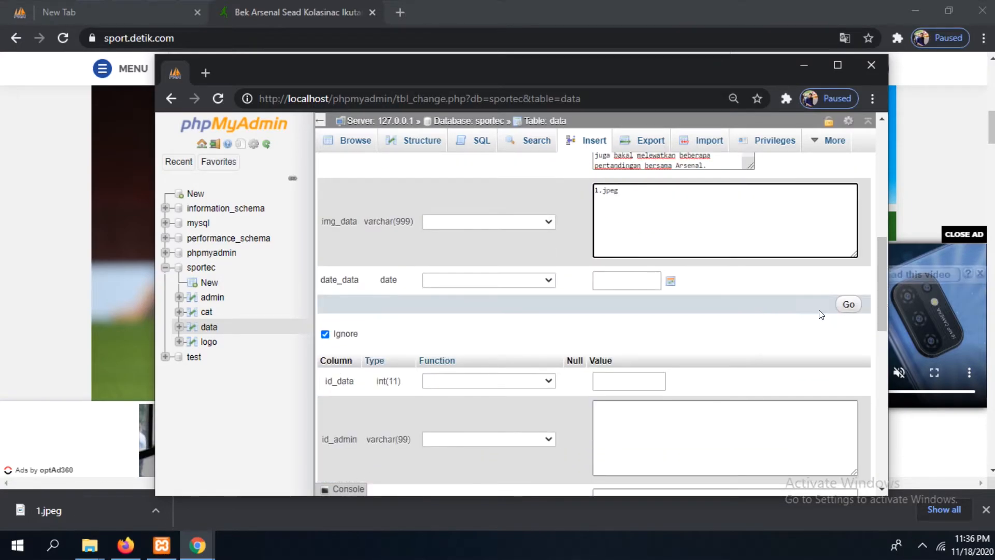
left_click(670, 281)
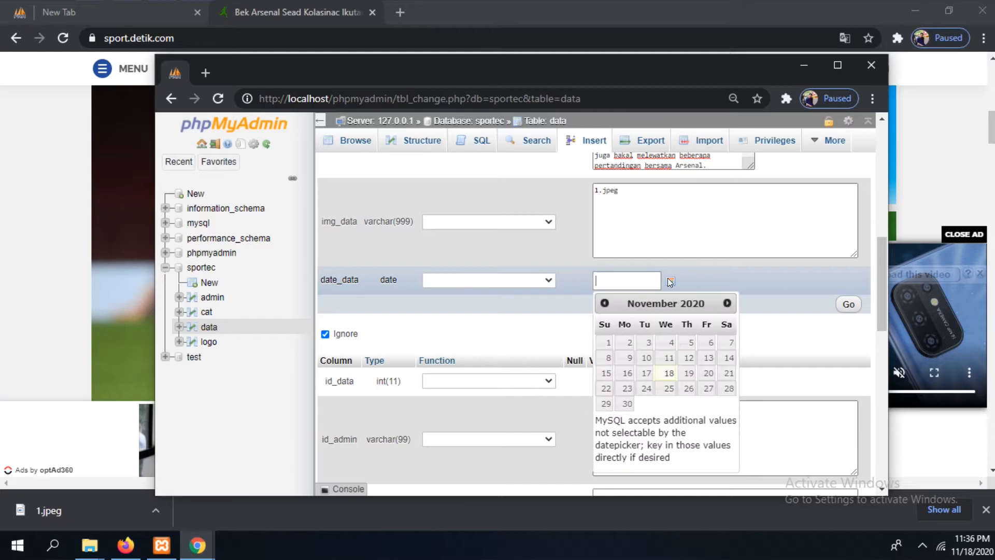
left_click(669, 374)
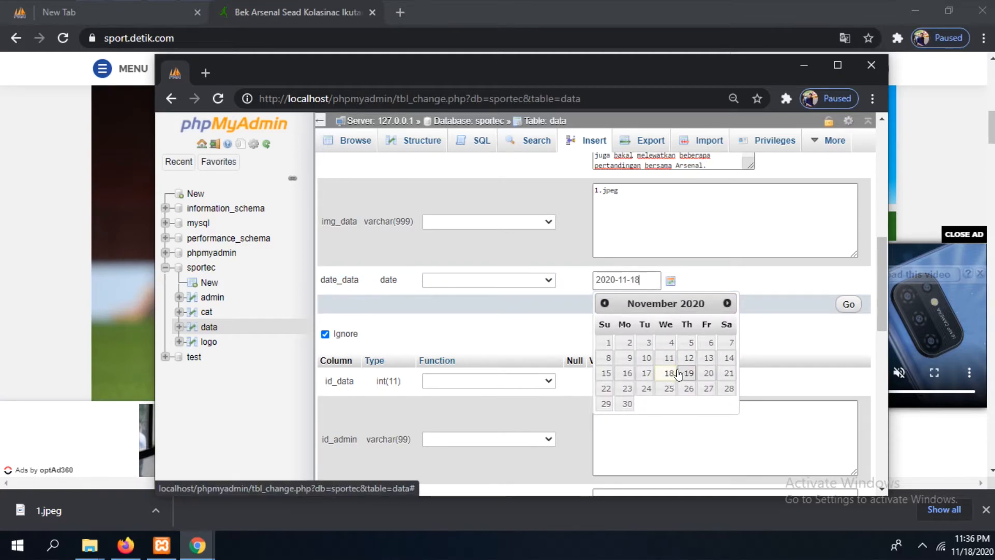
left_click(801, 359)
Review and submit the new data row, and browse the data table in a maximized window
left_click_drag(882, 286, 901, 161)
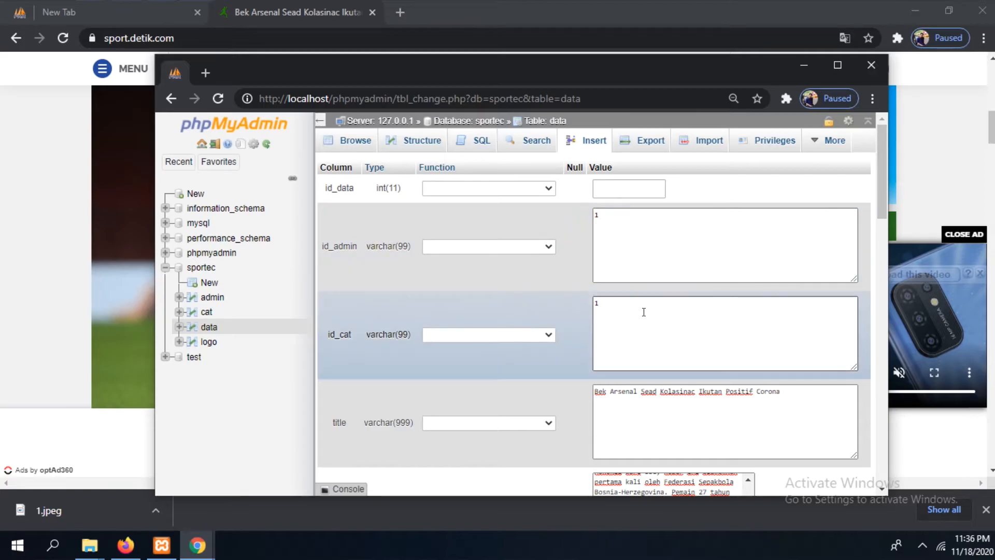
left_click_drag(886, 182, 896, 277)
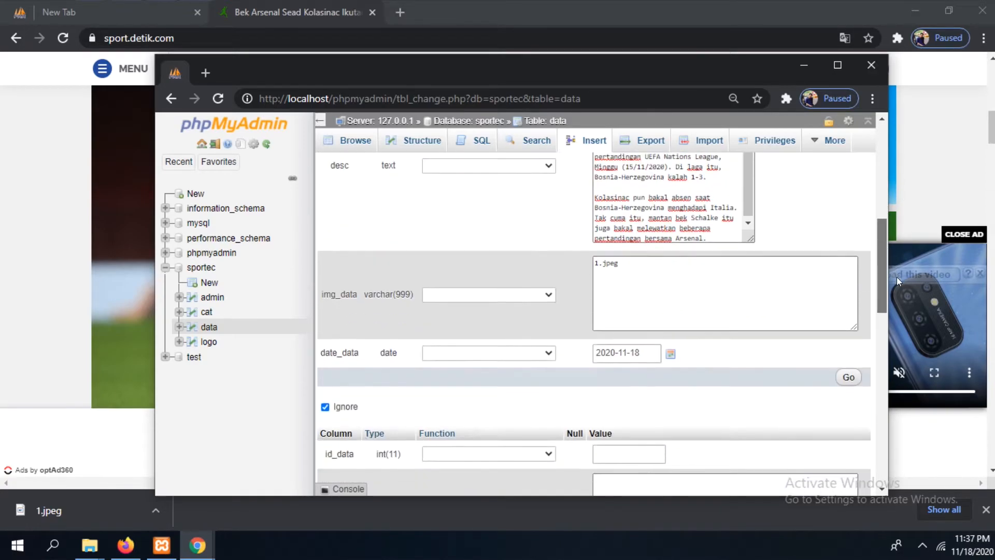
left_click(848, 376)
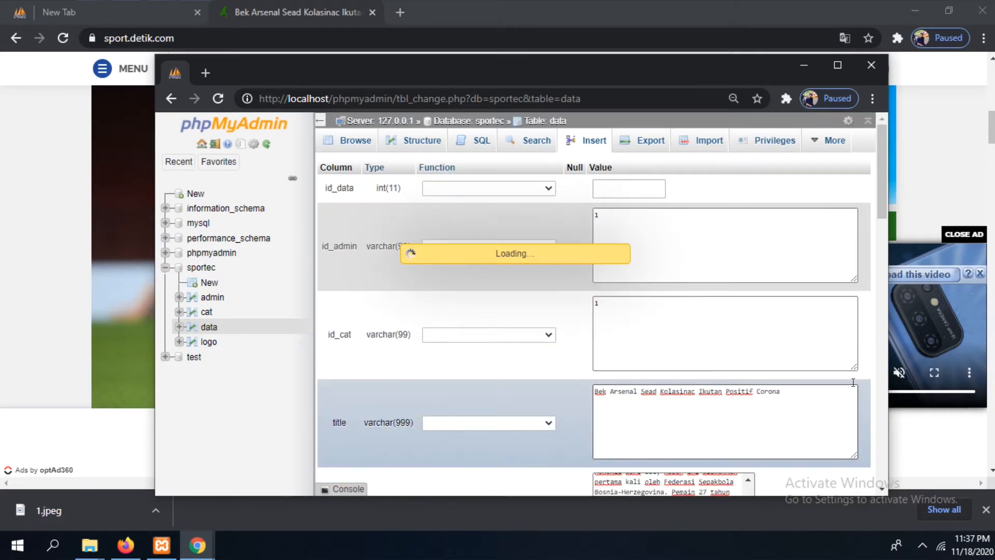
left_click(209, 327)
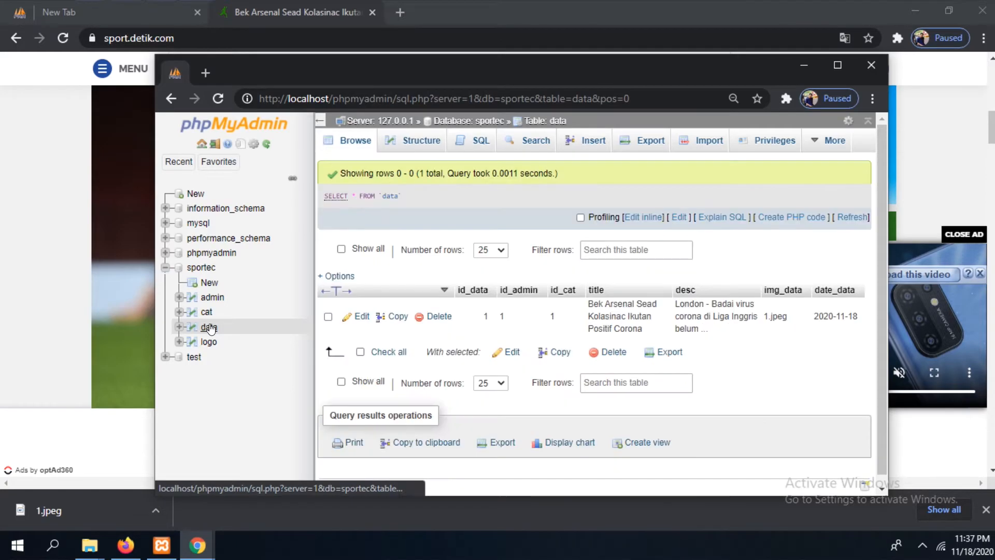
left_click(838, 67)
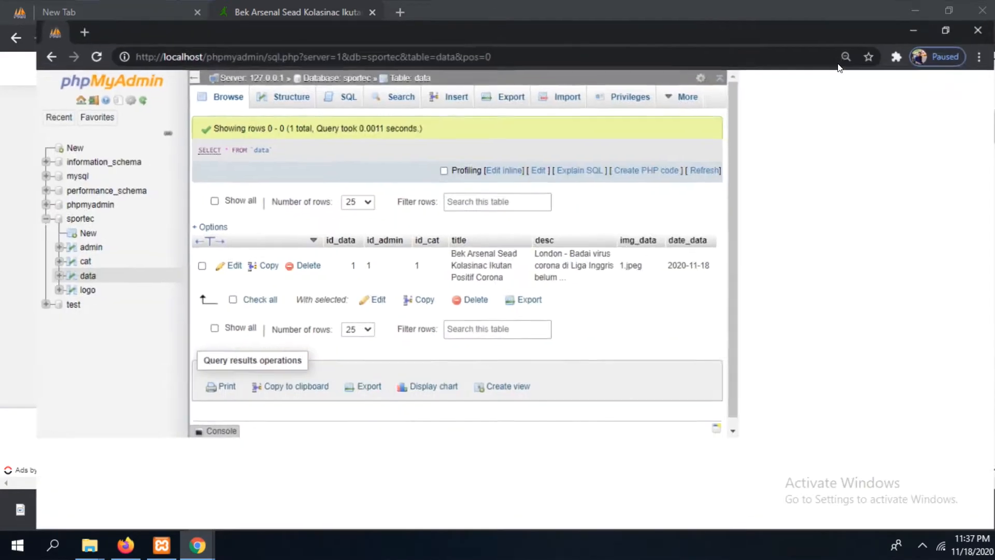
left_click(260, 92)
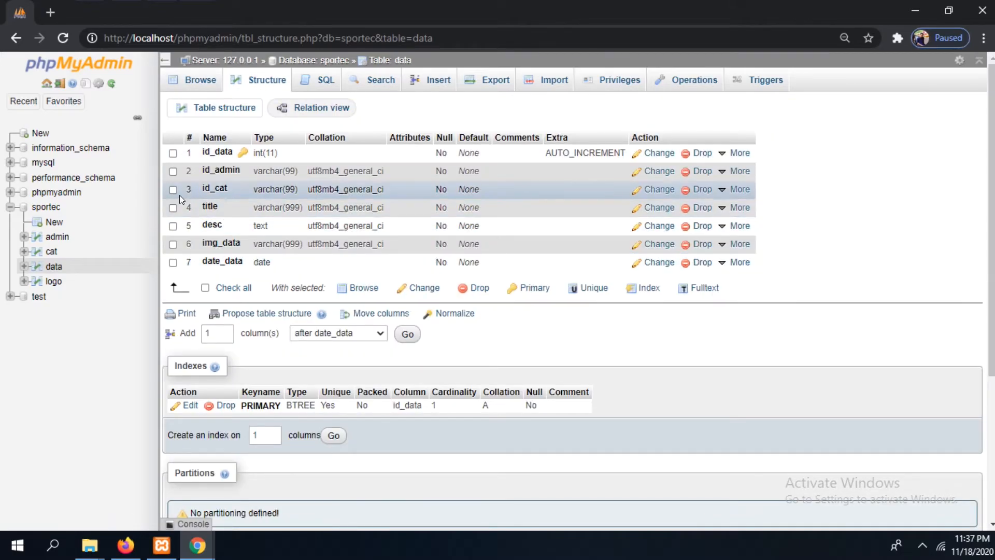
left_click(657, 208)
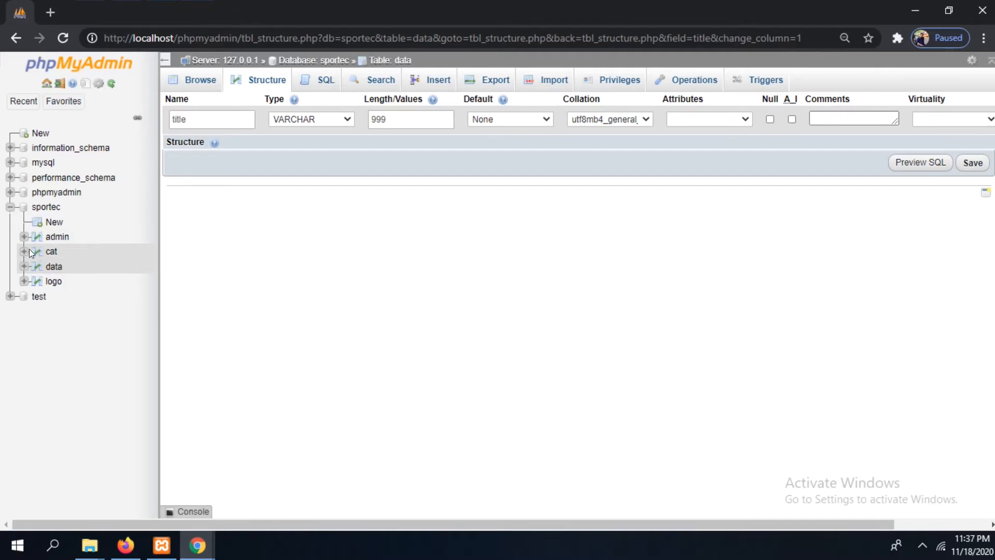
left_click(45, 266)
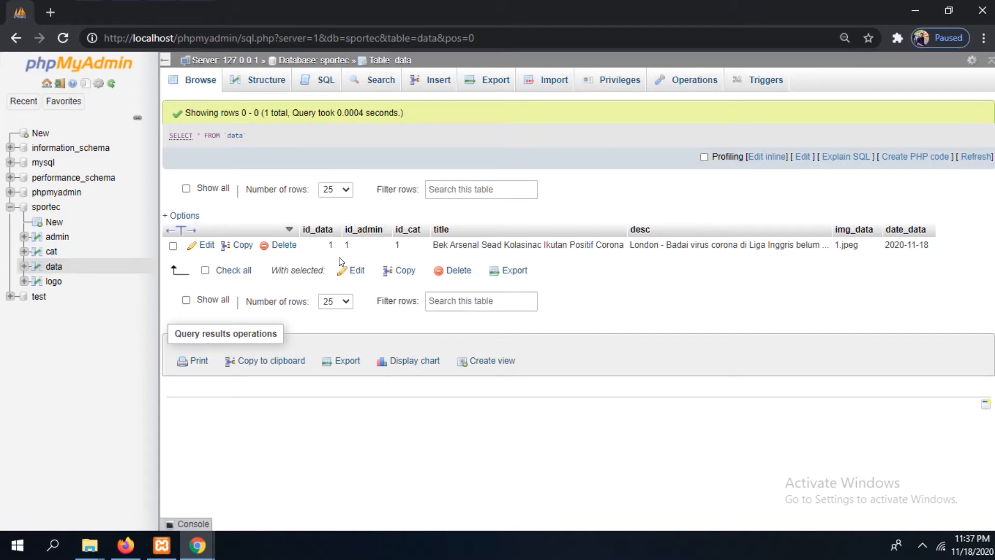
left_click(172, 243)
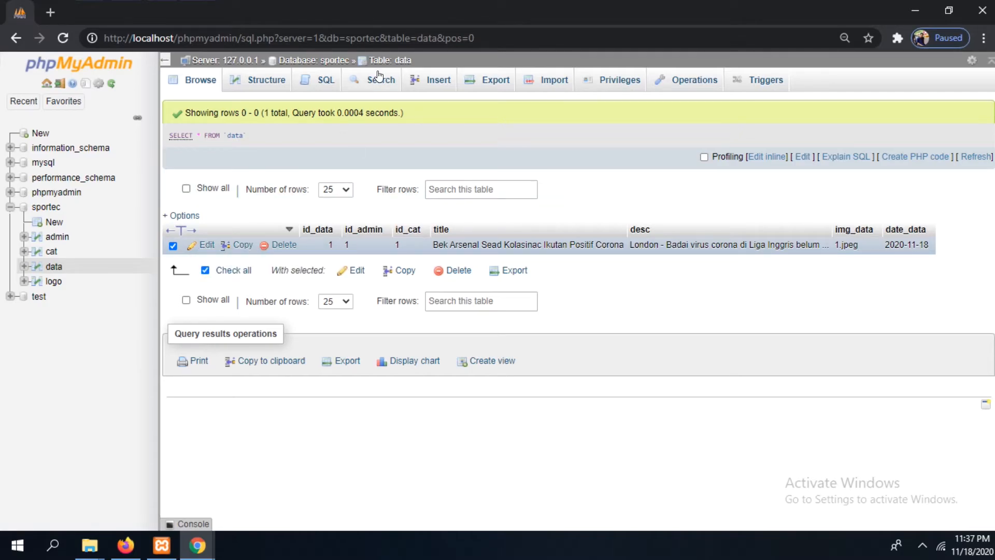
Rename the data table's desc column to descr, save the change, and browse the table's rows
left_click(280, 84)
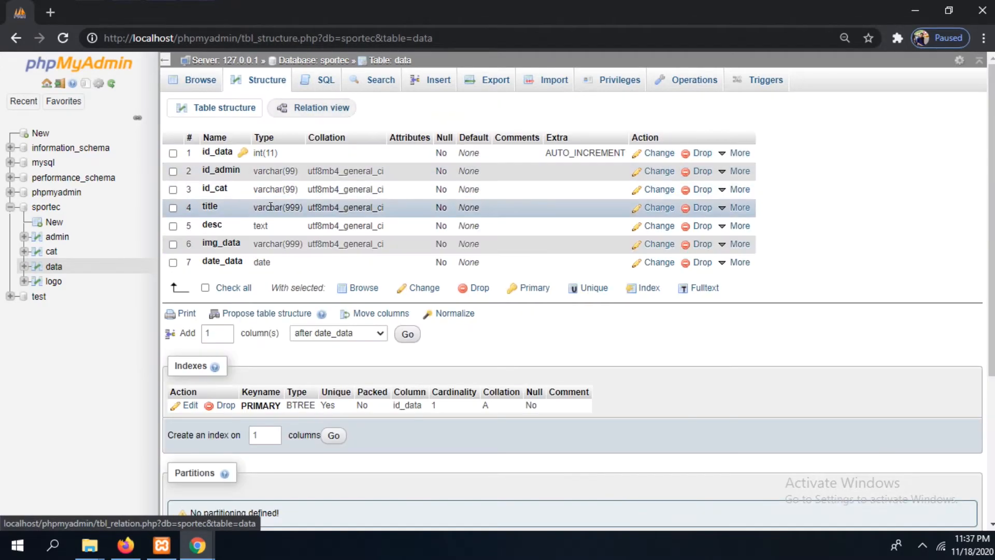
left_click(173, 225)
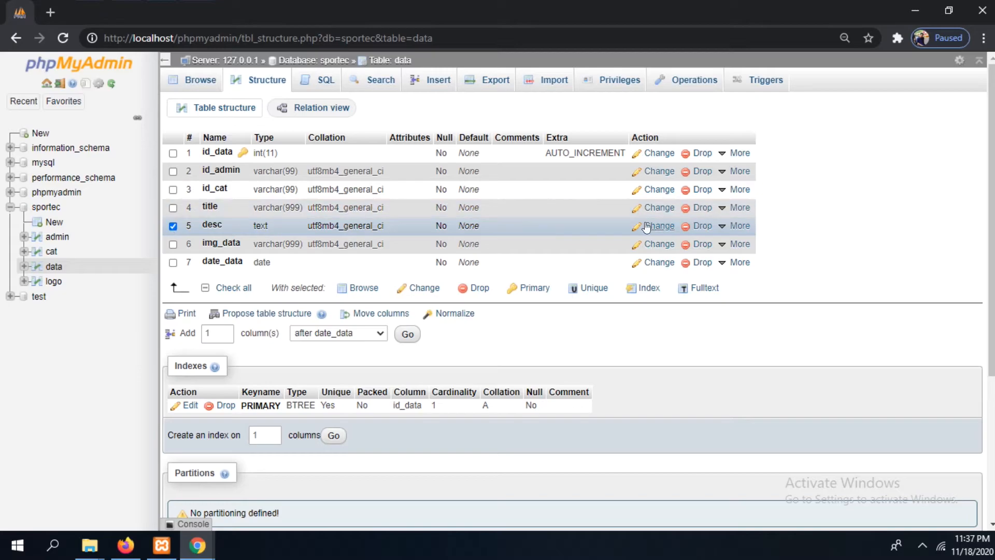
left_click(648, 226)
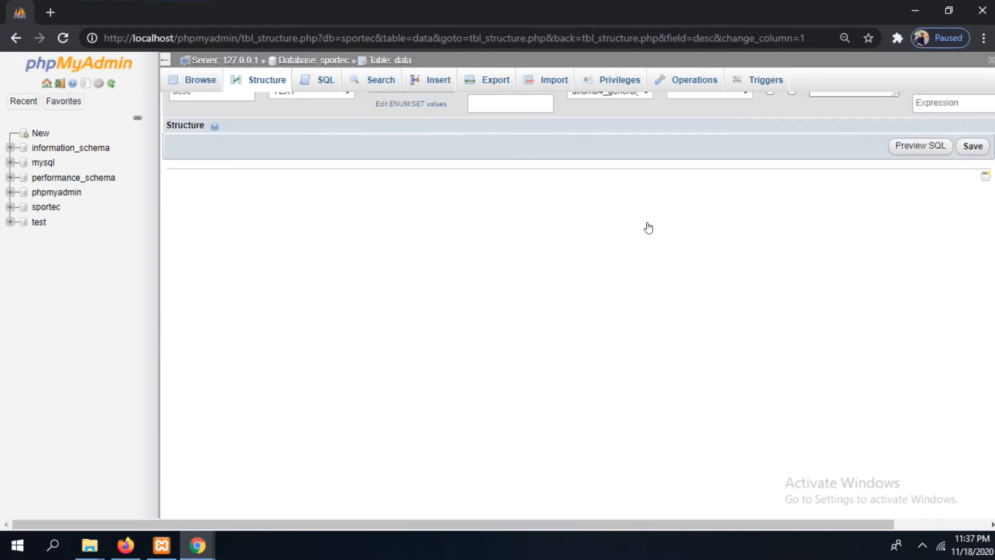
left_click(201, 120)
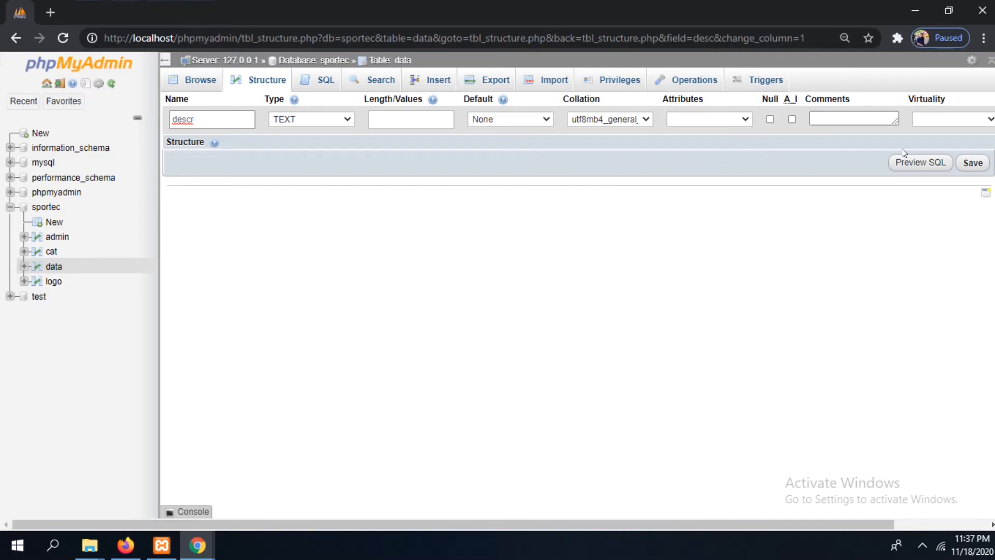
left_click(974, 163)
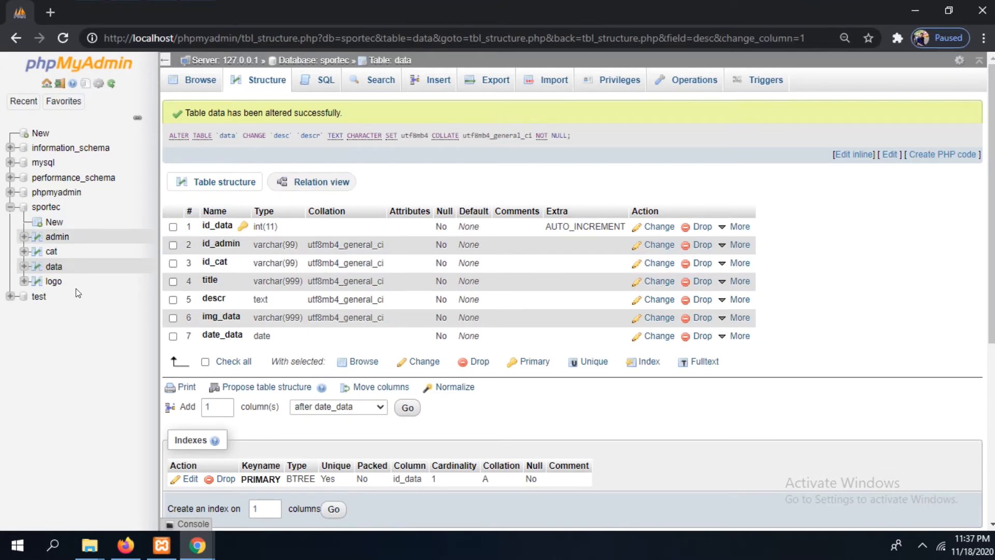
left_click(195, 84)
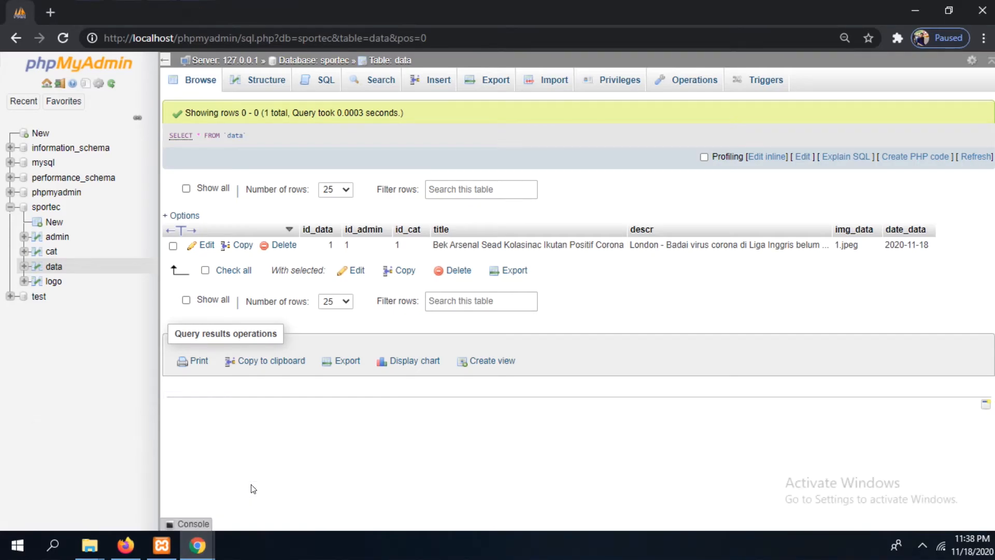
Restore the data table window to a smaller size, start a new data row, and set id_admin to 1
left_click(949, 10)
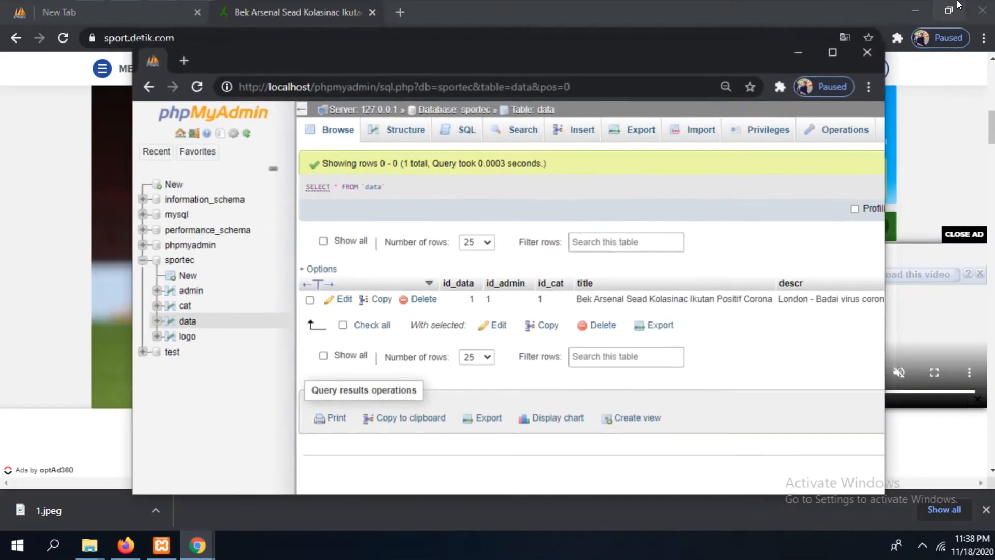
left_click(94, 9)
left_click(25, 13)
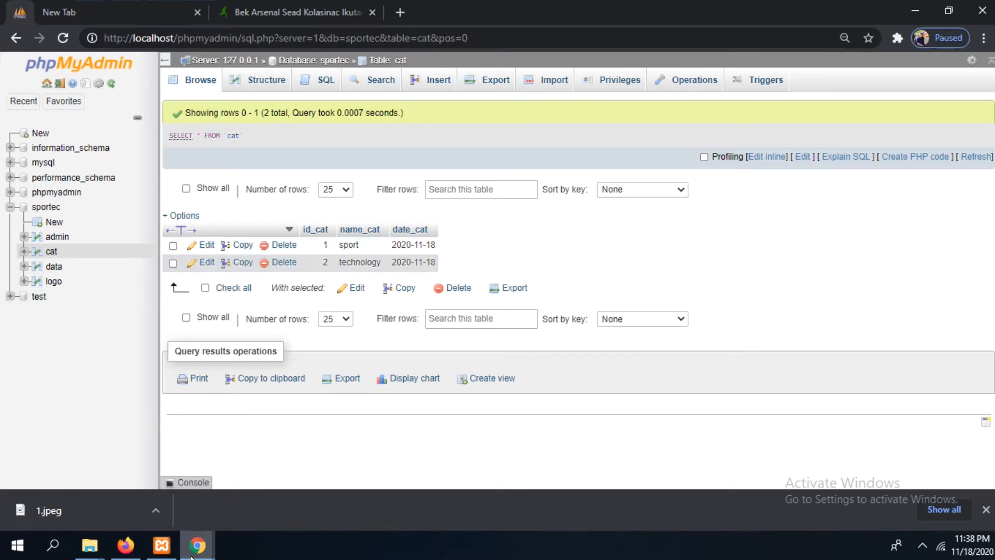
mouse_move(195, 549)
left_click(283, 495)
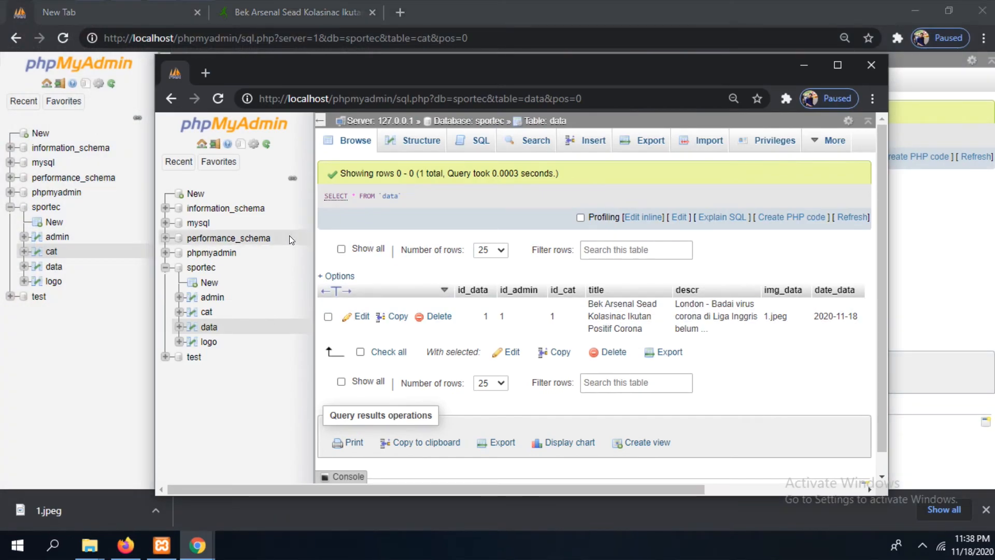
left_click(590, 147)
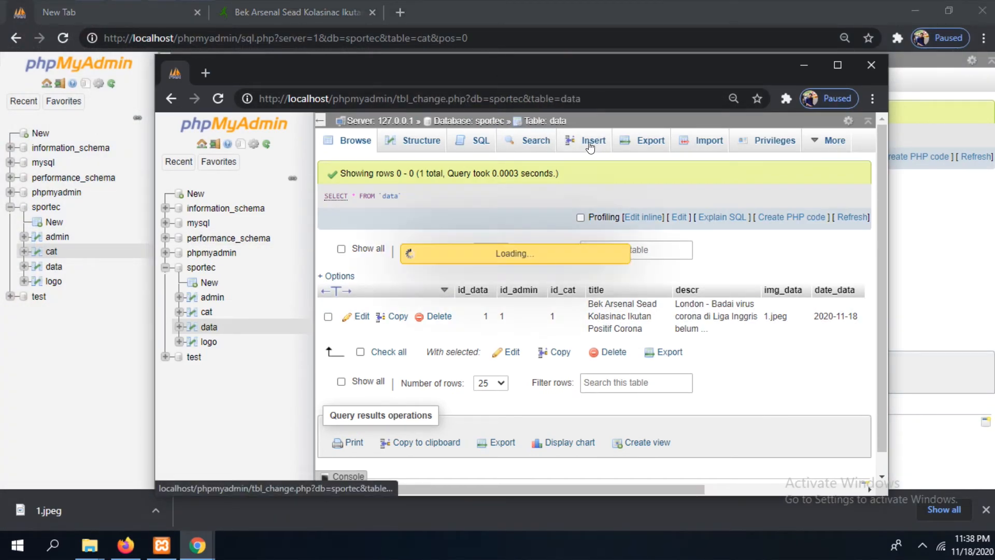
left_click(654, 234)
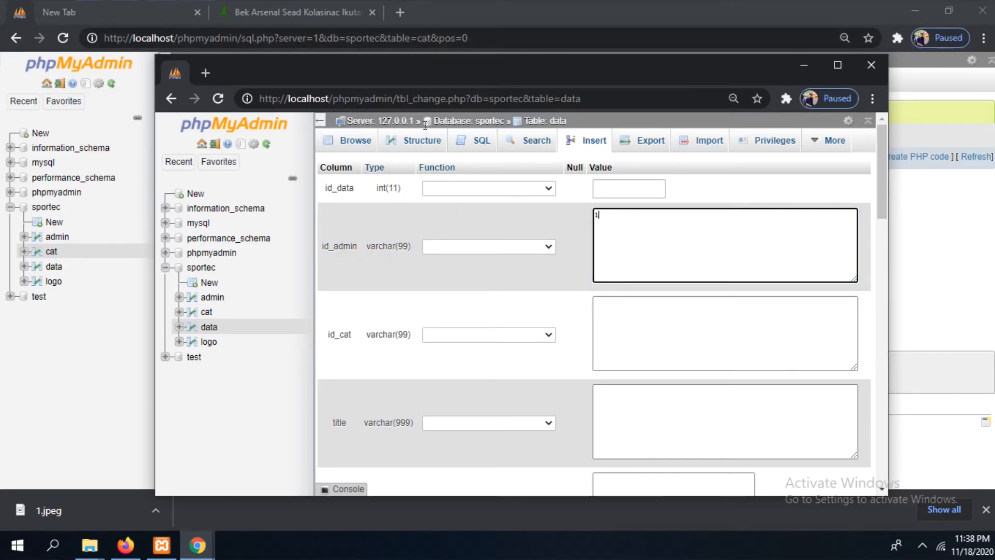
Check the admin and cat tables in the other window, and set the new data row's id_cat to 2
left_click(56, 237)
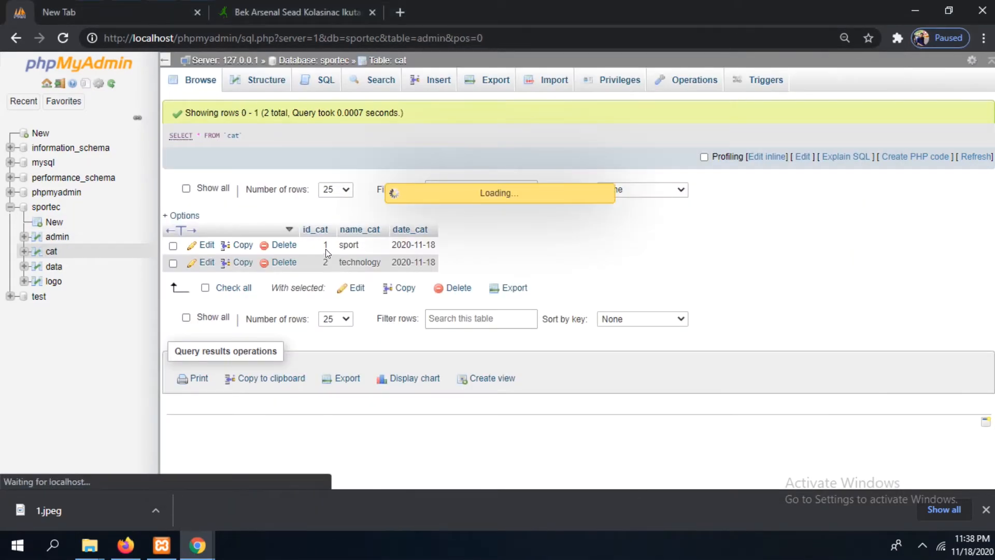
left_click(52, 254)
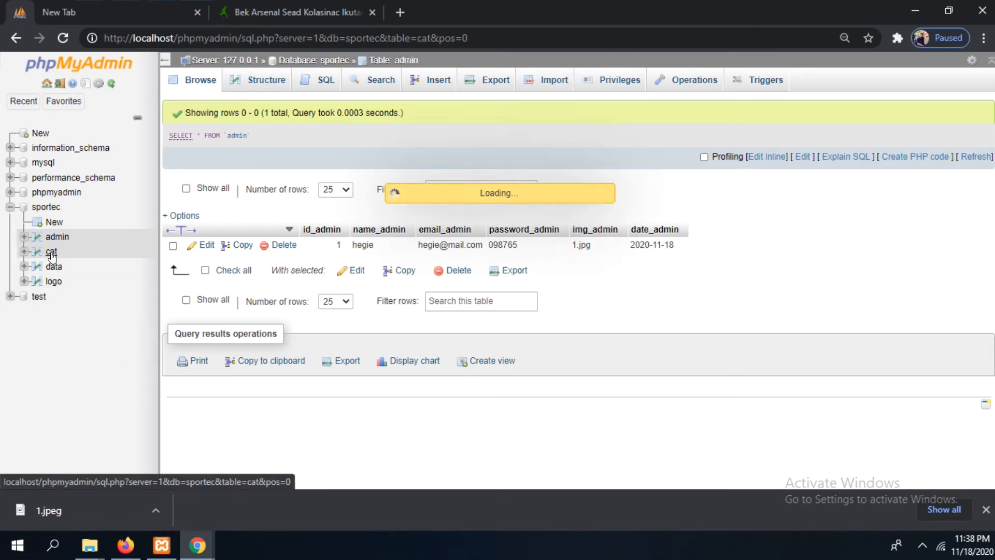
mouse_move(197, 545)
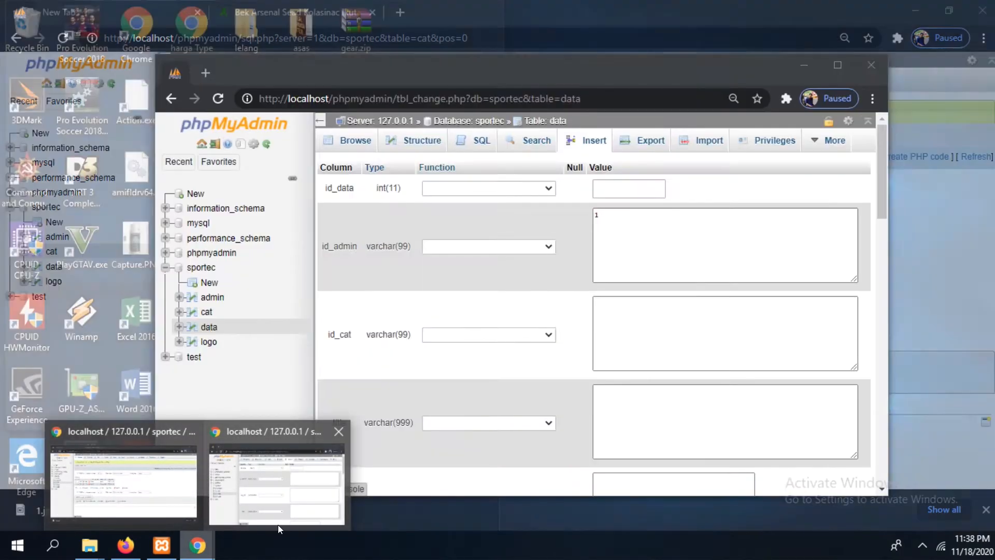
left_click(278, 523)
left_click(674, 322)
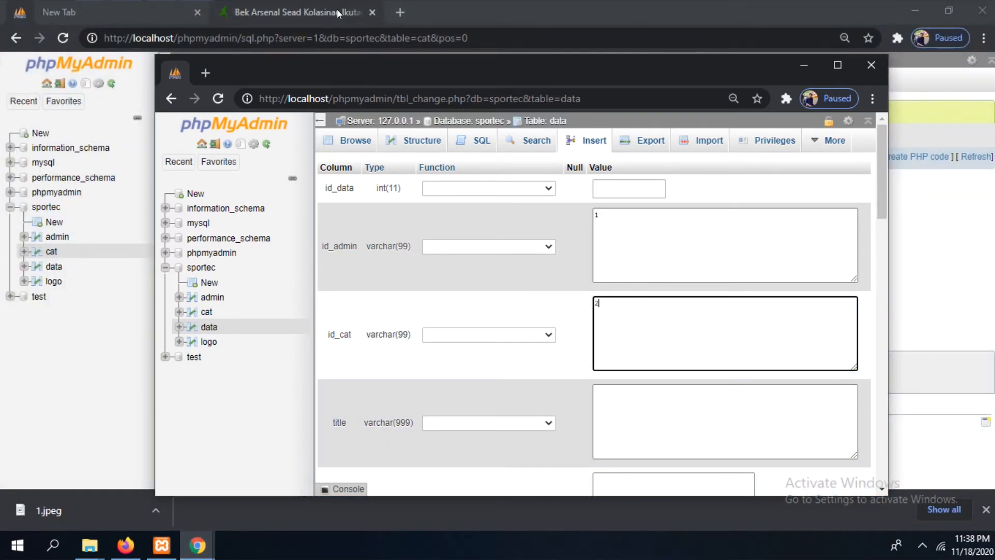
Switch to the sports article's browser tab and search the web for news technology
left_click(337, 9)
left_click(359, 37)
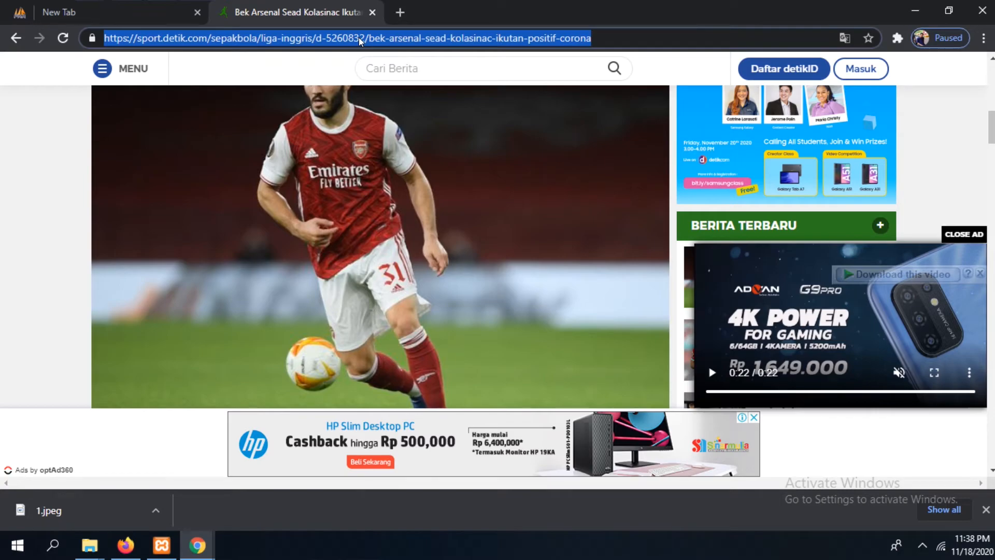
type("news ")
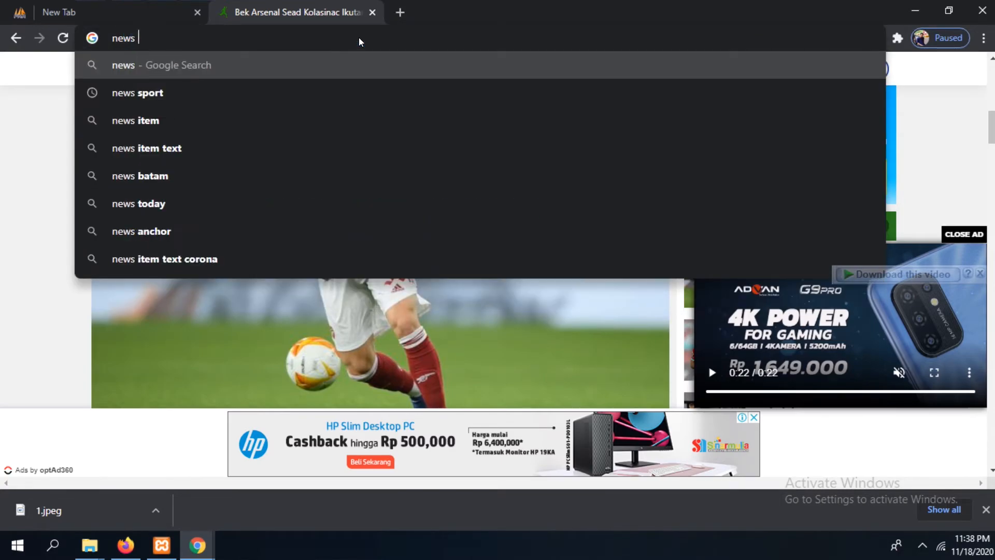
type("tech")
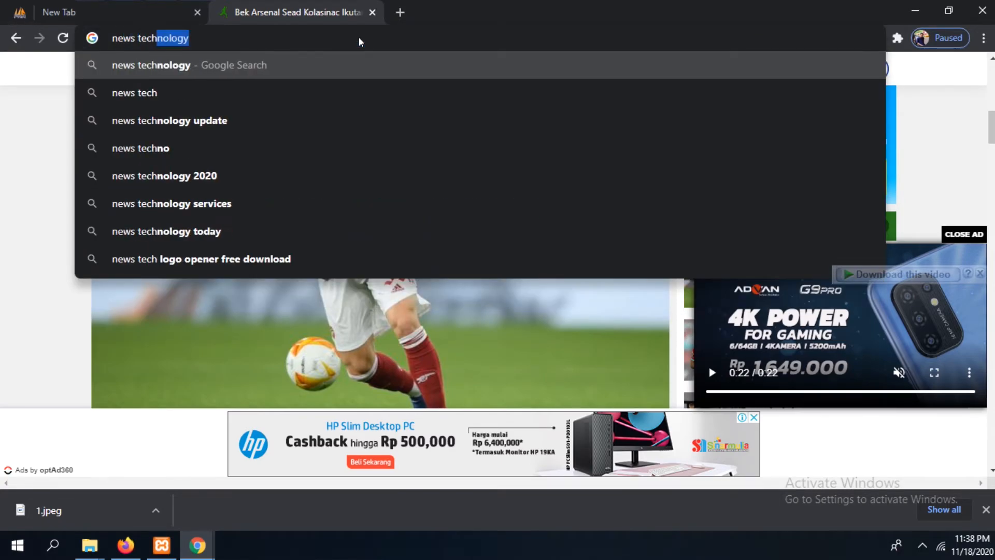
key("Return")
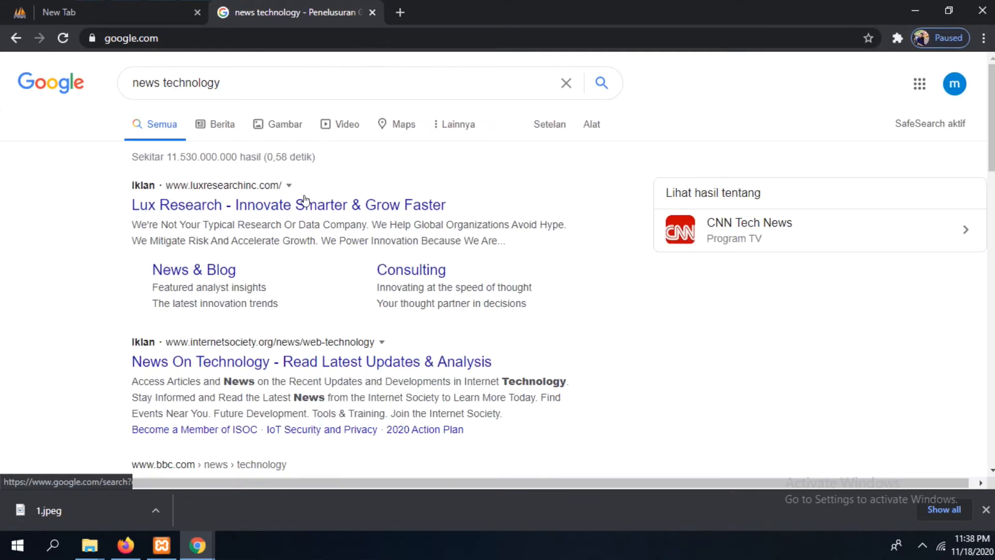
Open the BBC News technology page from the results and go to the article on Apple slashing fees to indie app developers
scroll(776, 193, "down", 4)
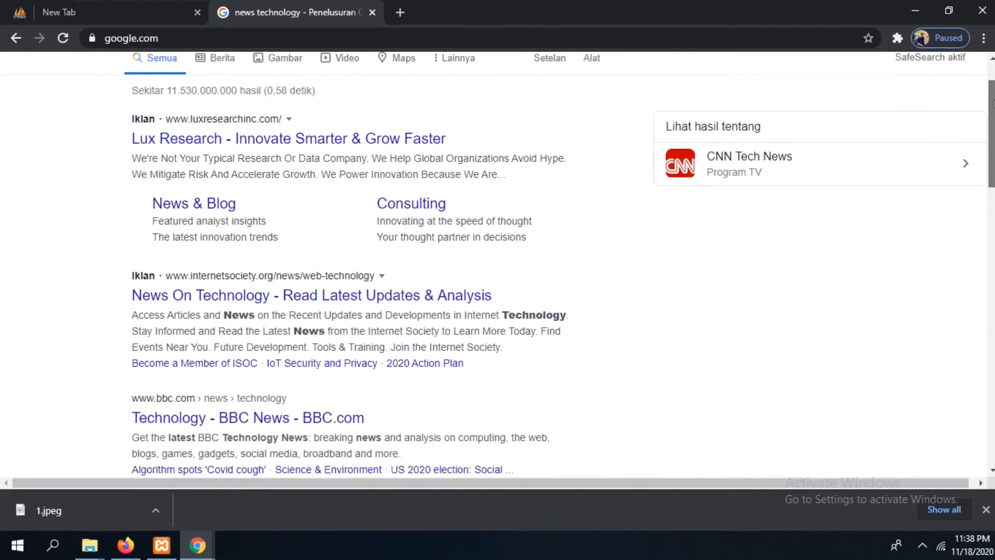
left_click(279, 300)
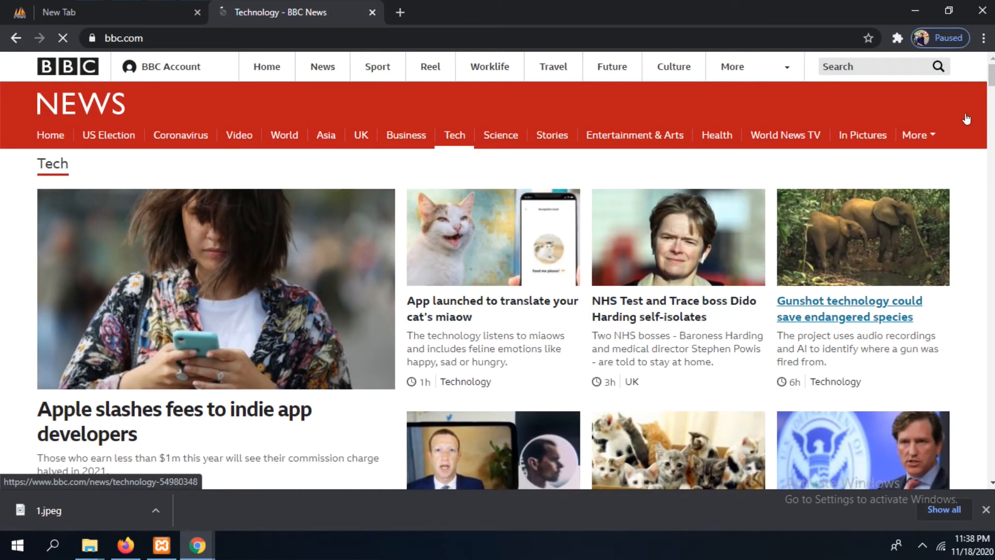
scroll(966, 120, "down", 2)
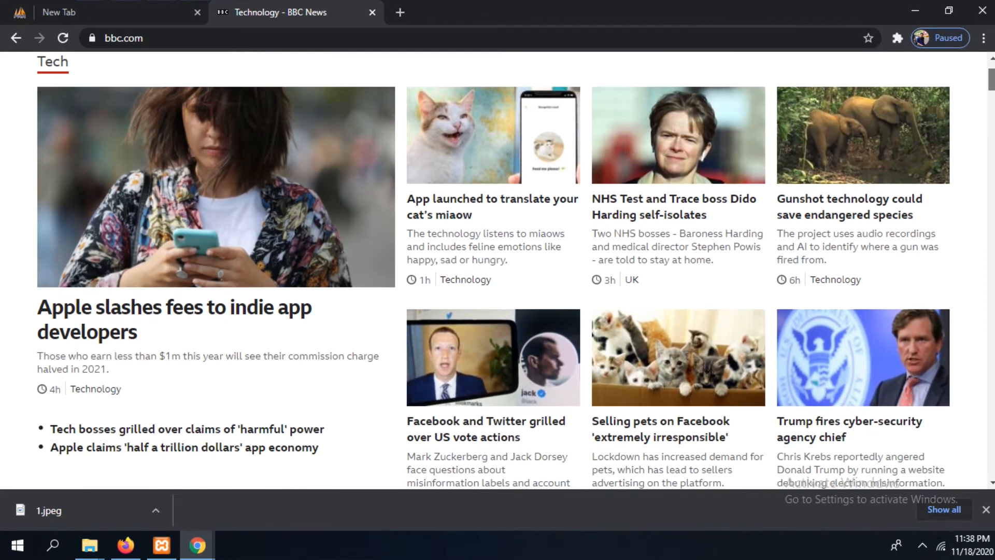
scroll(234, 369, "up", 2)
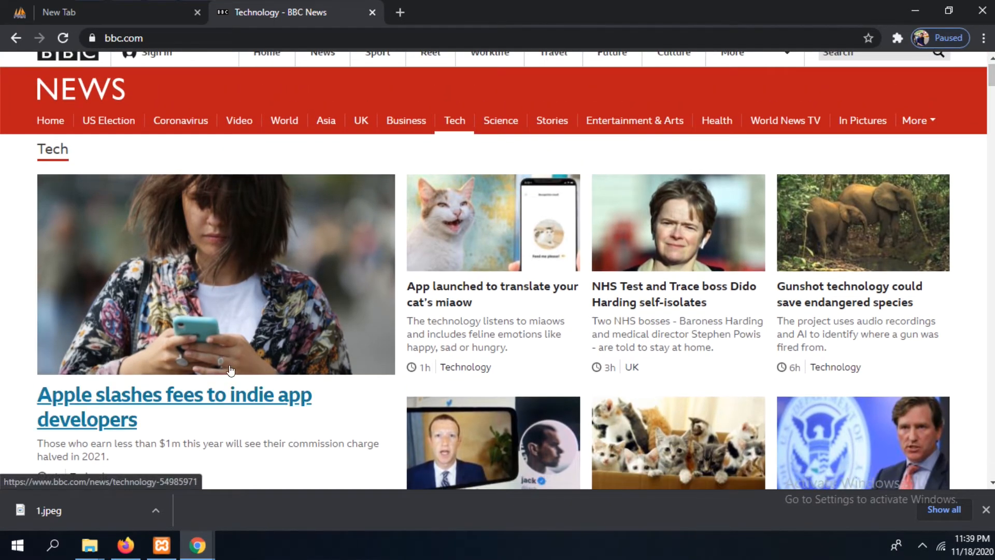
left_click(211, 397)
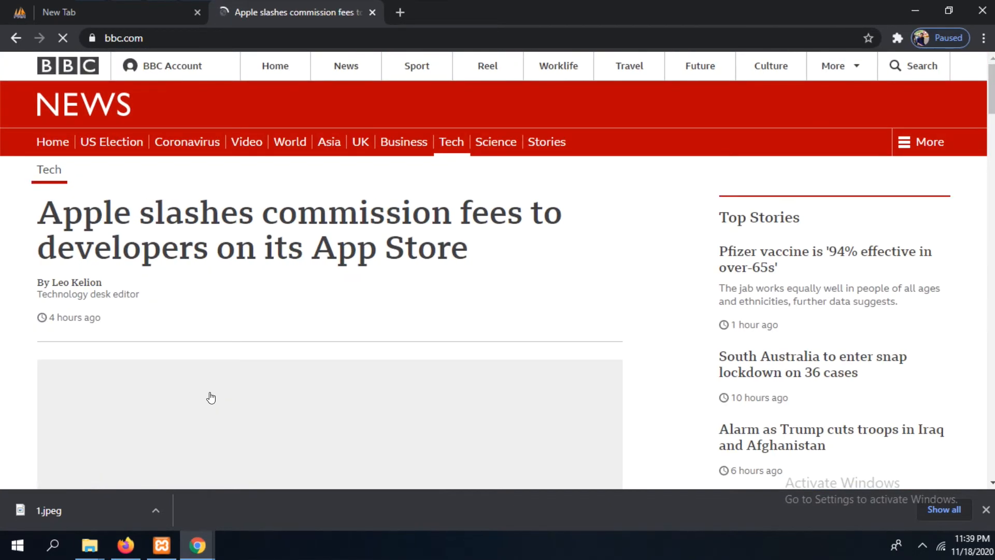
Copy the headline "Apple slashes commission fees to developers on its App Store" into the new data row's title field
left_click_drag(473, 250, 73, 212)
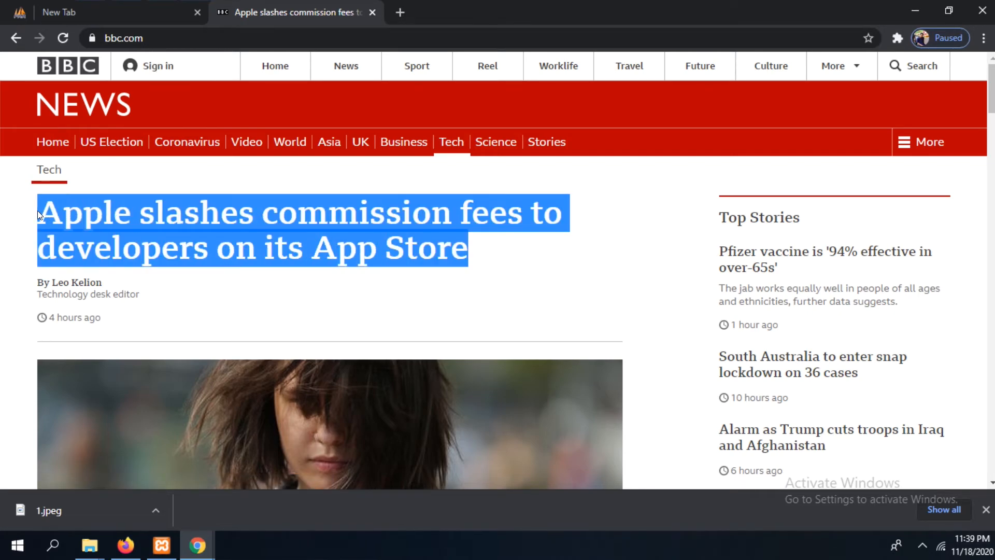
right_click(88, 212)
left_click(123, 227)
mouse_move(196, 550)
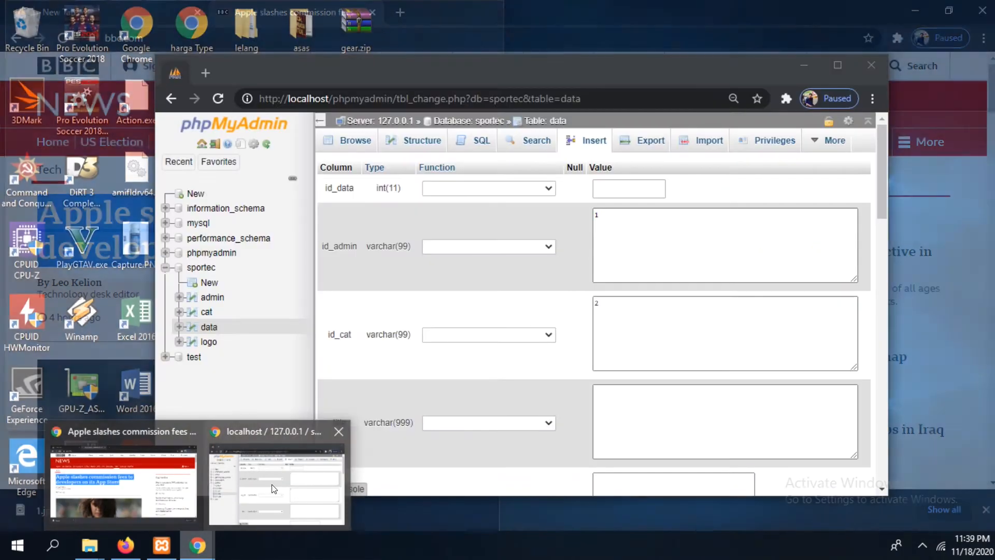
left_click(273, 489)
left_click(673, 456)
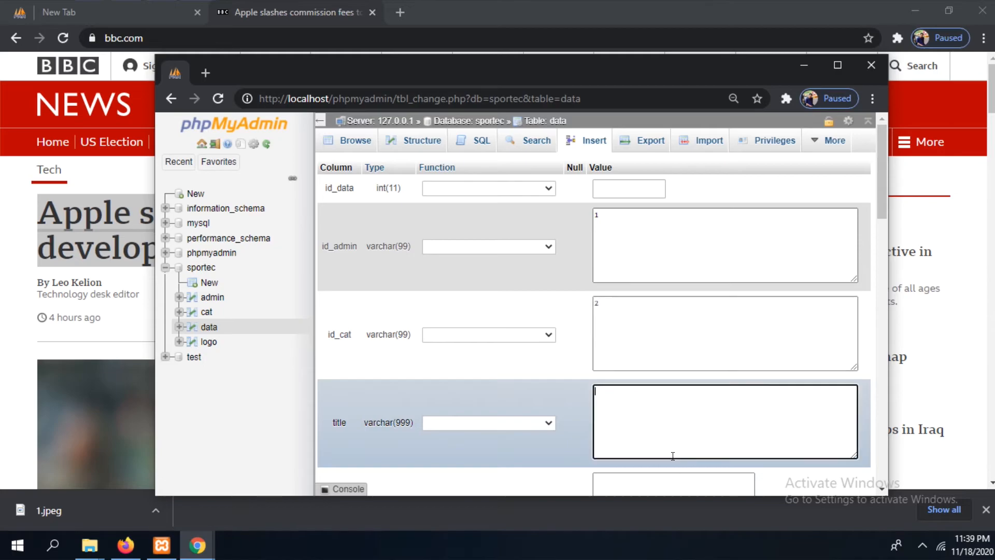
key("ctrl+v")
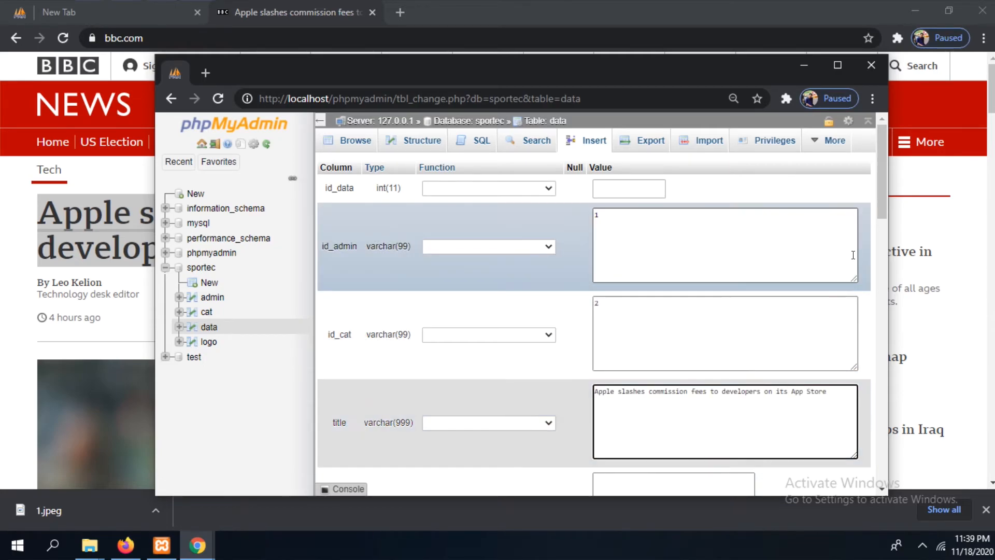
Copy the article paragraphs from "From January" through "Prime Video app." on the BBC page
left_click_drag(881, 195, 886, 251)
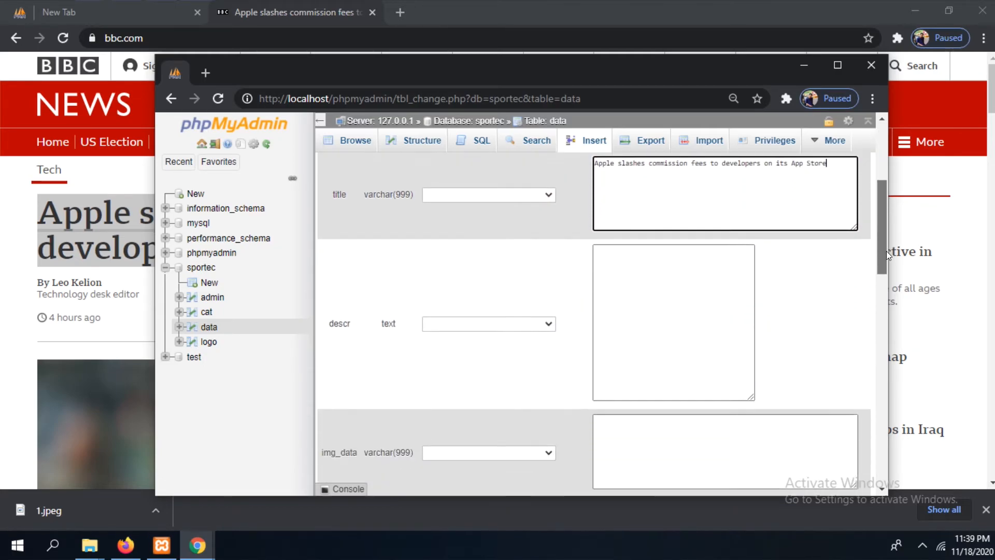
left_click(5, 226)
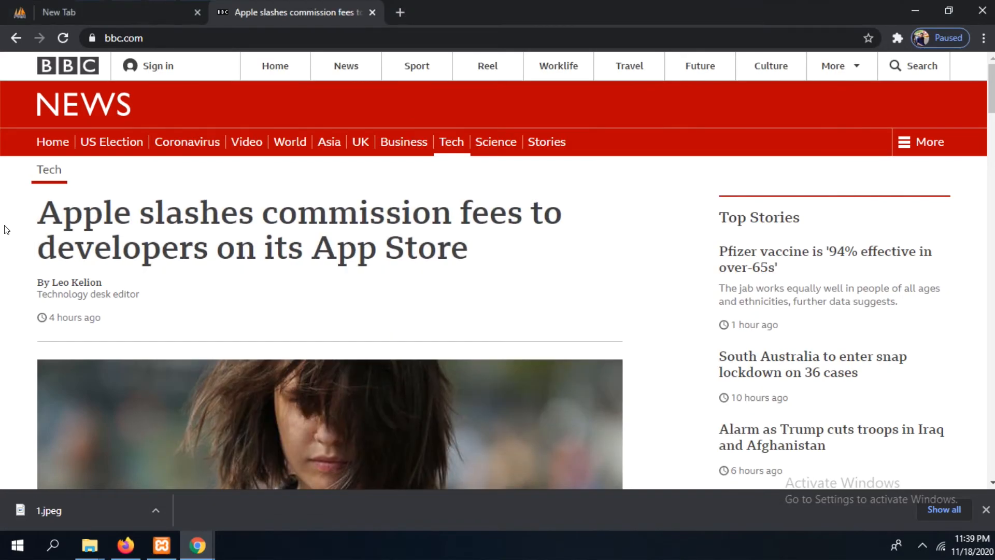
left_click_drag(993, 104, 992, 166)
scroll(435, 212, "down", 1)
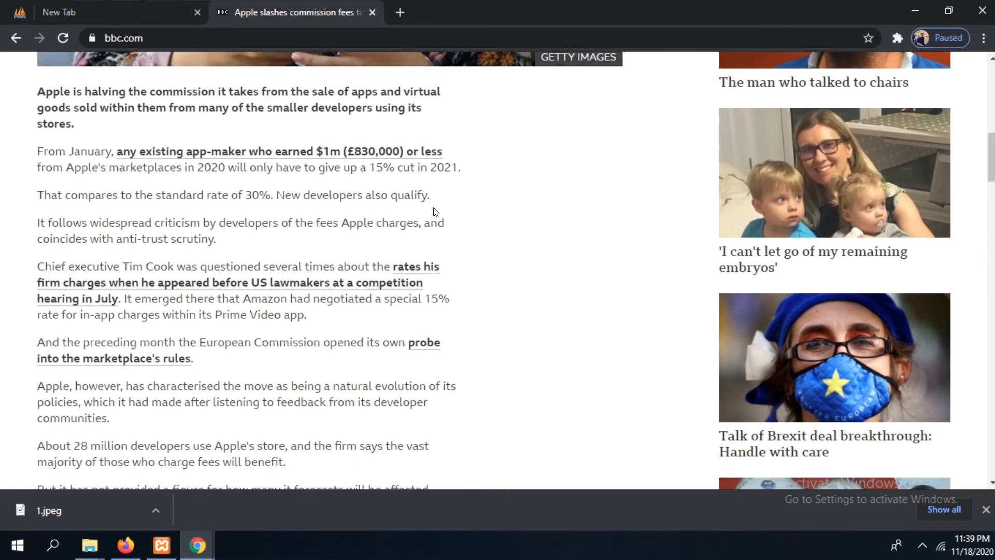
left_click_drag(318, 318, 37, 154)
right_click(80, 167)
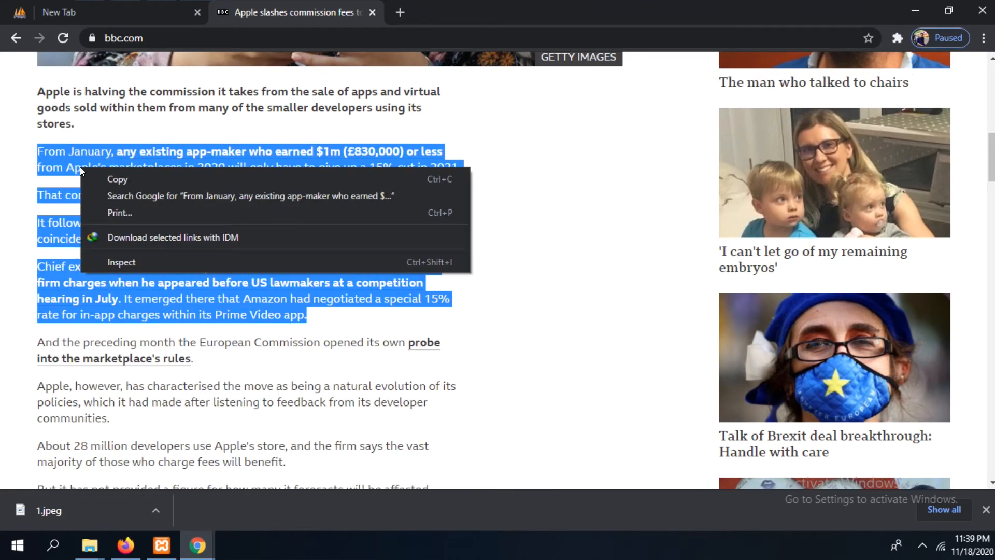
left_click(114, 180)
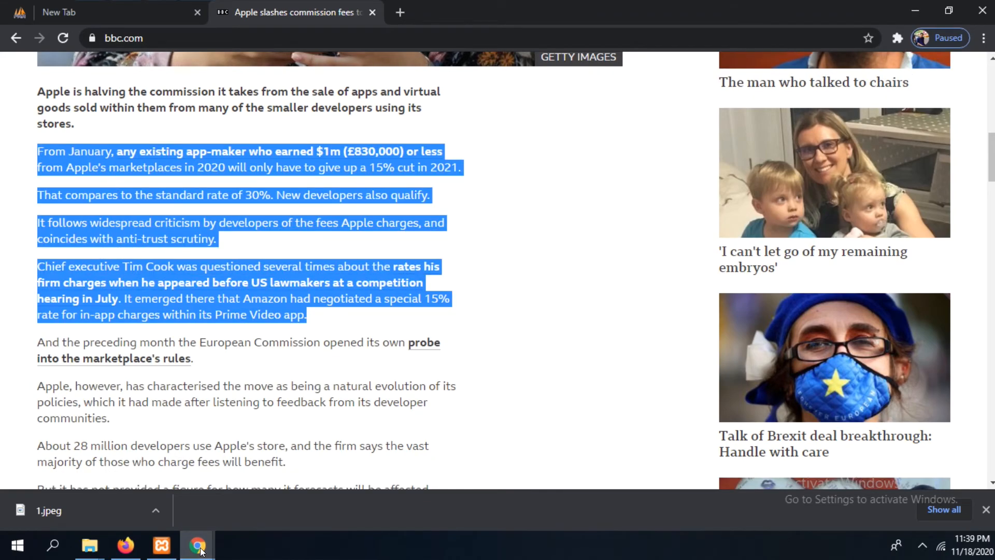
Paste the copied article paragraphs into the descr field of the new data row in phpMyAdmin
mouse_move(197, 546)
left_click(269, 506)
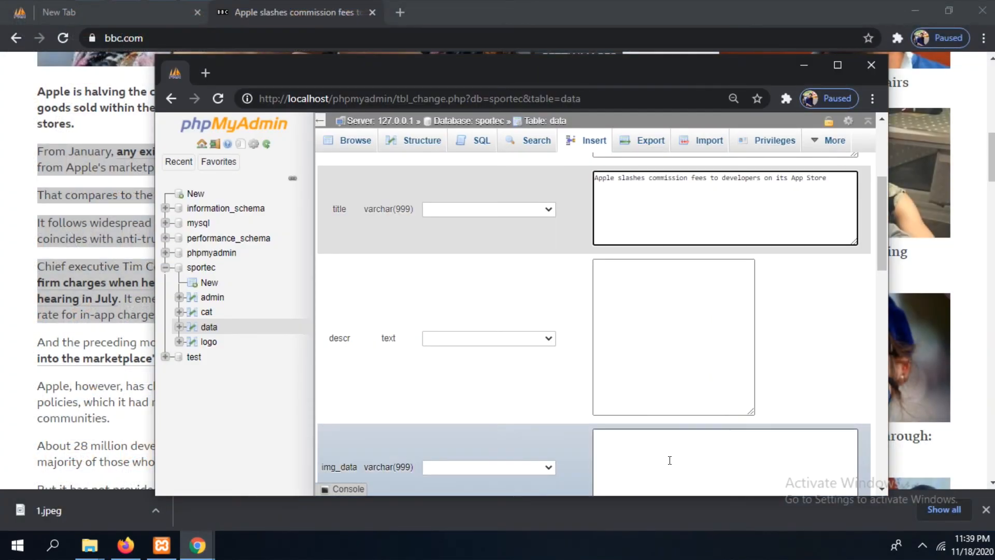
left_click(655, 290)
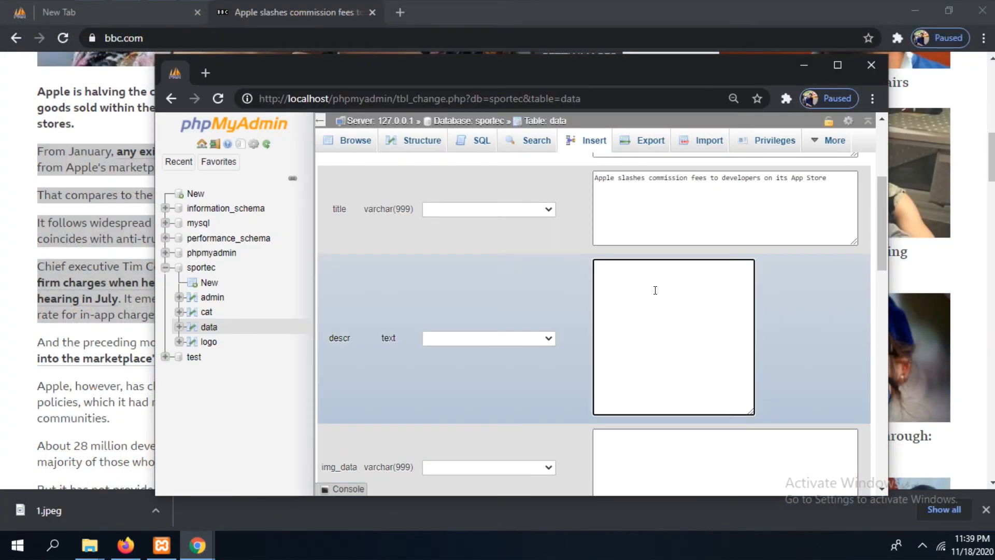
key("ctrl+v")
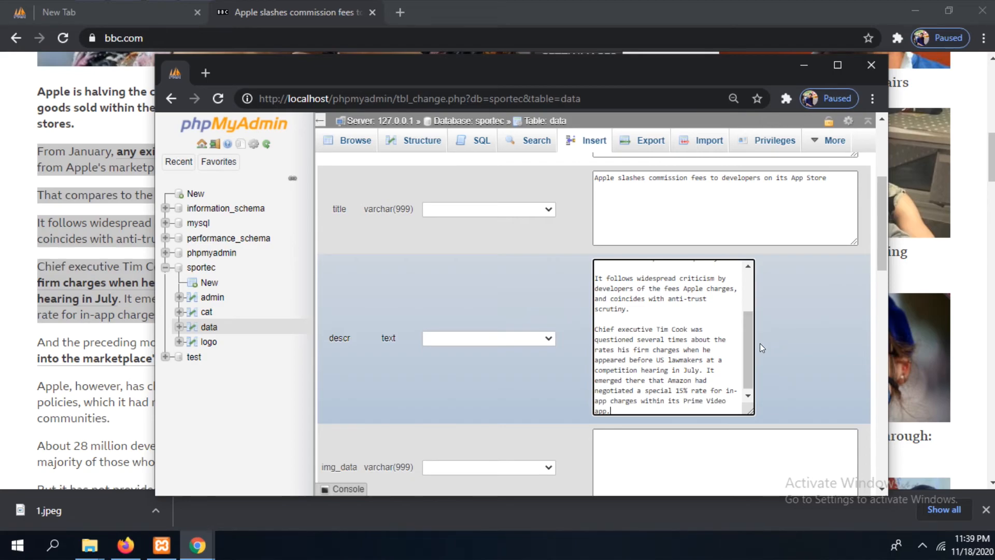
left_click_drag(745, 340, 745, 284)
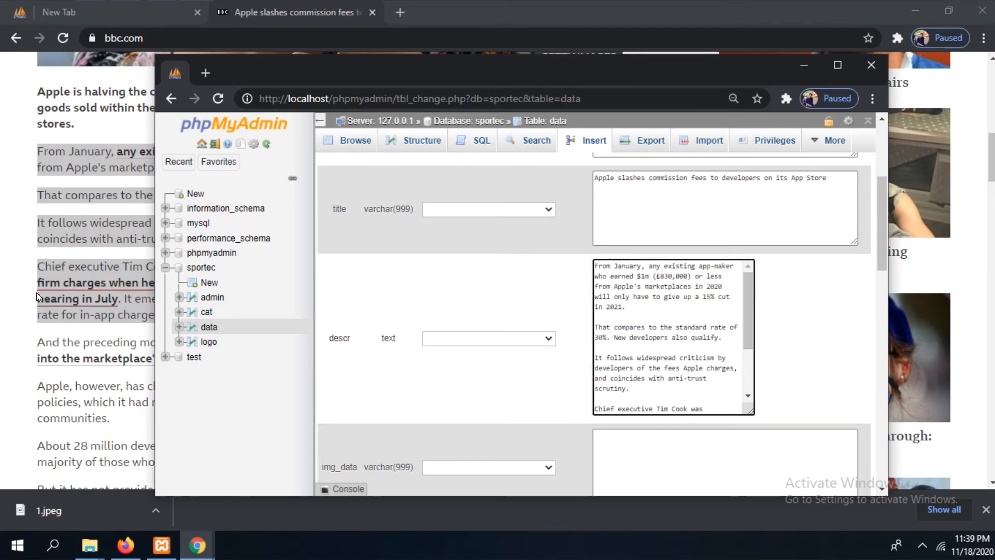
Return to the BBC article and start saving its main photo as an image file
left_click(4, 293)
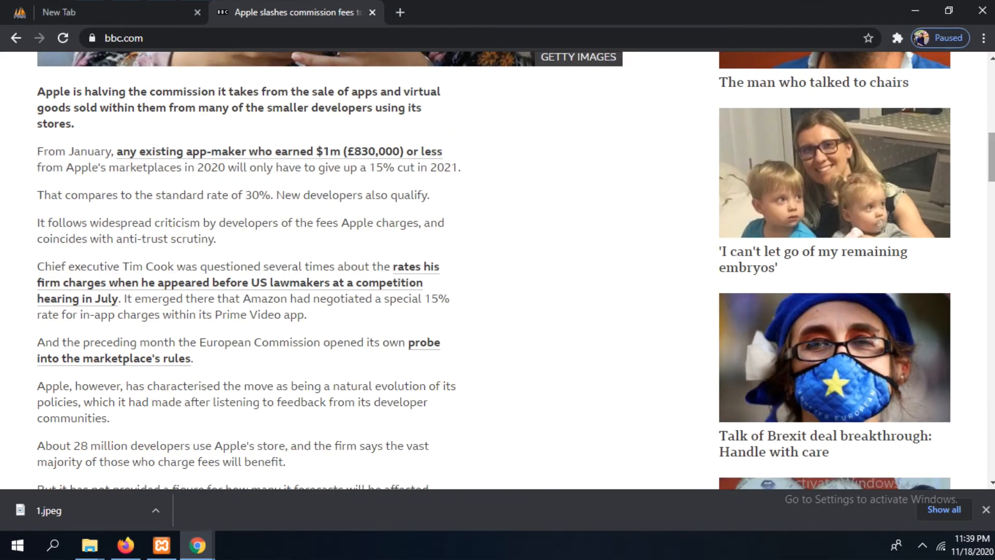
scroll(329, 269, "up", 10)
scroll(329, 269, "down", 1)
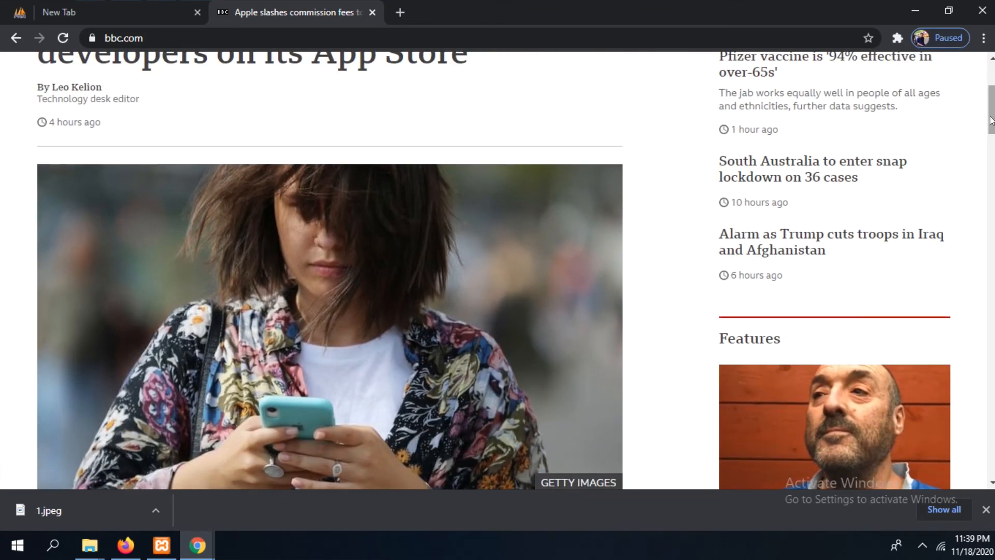
right_click(393, 298)
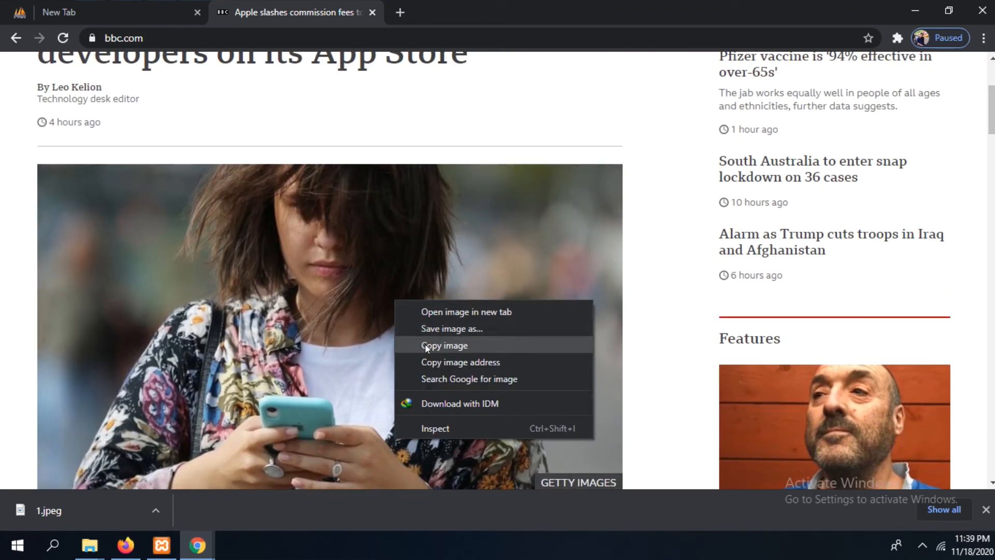
left_click(449, 330)
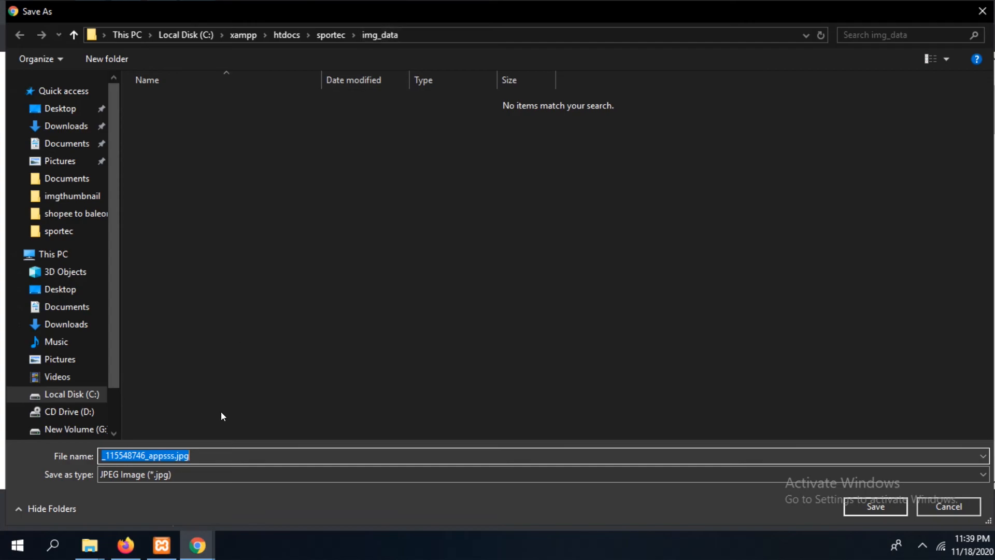
Name the image 2.jpg and save it in the sportec img_data folder
left_click(200, 461)
left_click(199, 466)
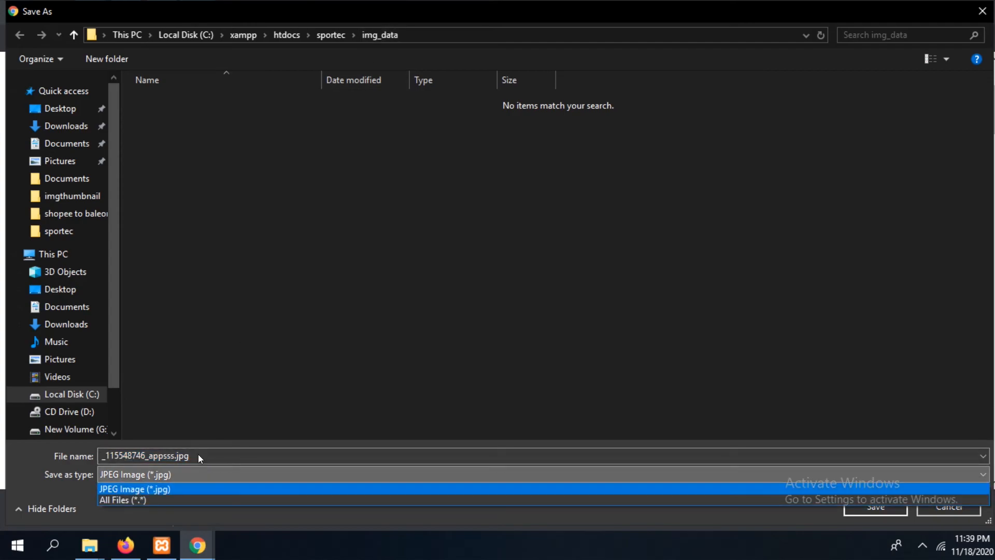
left_click(198, 455)
double_click(198, 455)
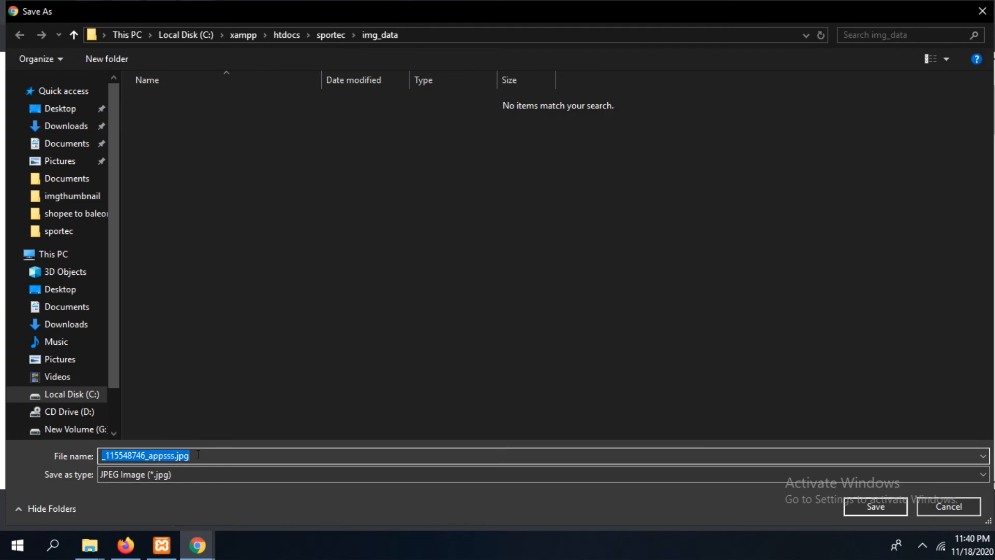
key("Home")
key("Right")
key("Right")
key("Right")
key("Right")
key("Right")
key("Right")
key("Right")
key("Right")
key("Right")
key("Right")
key("Right")
key("Right")
key("Right")
key("Right")
key("Right")
key("Right")
key("Right")
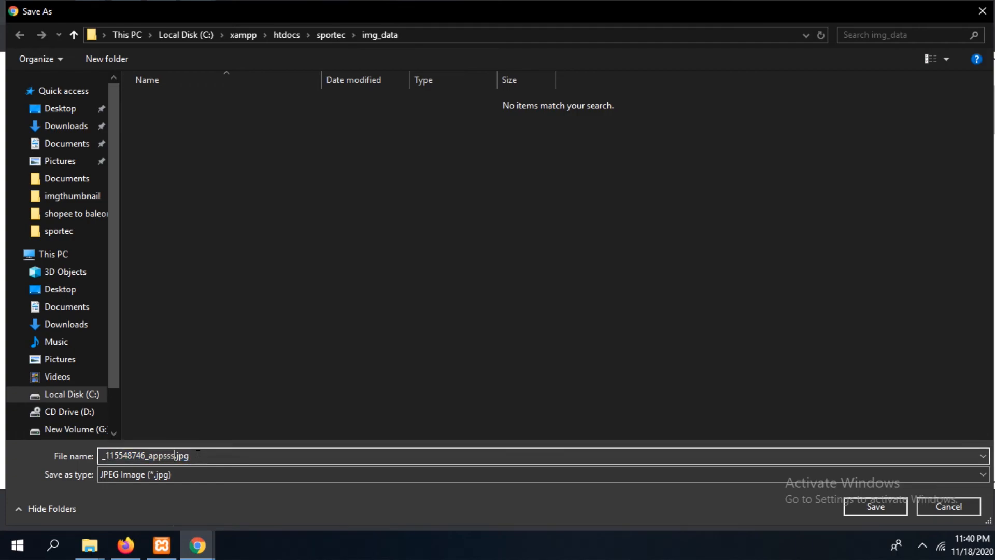
key("BackSpace")
key("BackSpace")
key("BackSpace")
key("BackSpace")
key("BackSpace")
key("BackSpace")
key("BackSpace")
key("BackSpace")
key("BackSpace")
key("BackSpace")
key("BackSpace")
key("BackSpace")
key("BackSpace")
key("BackSpace")
key("BackSpace")
key("BackSpace")
key("BackSpace")
type("2")
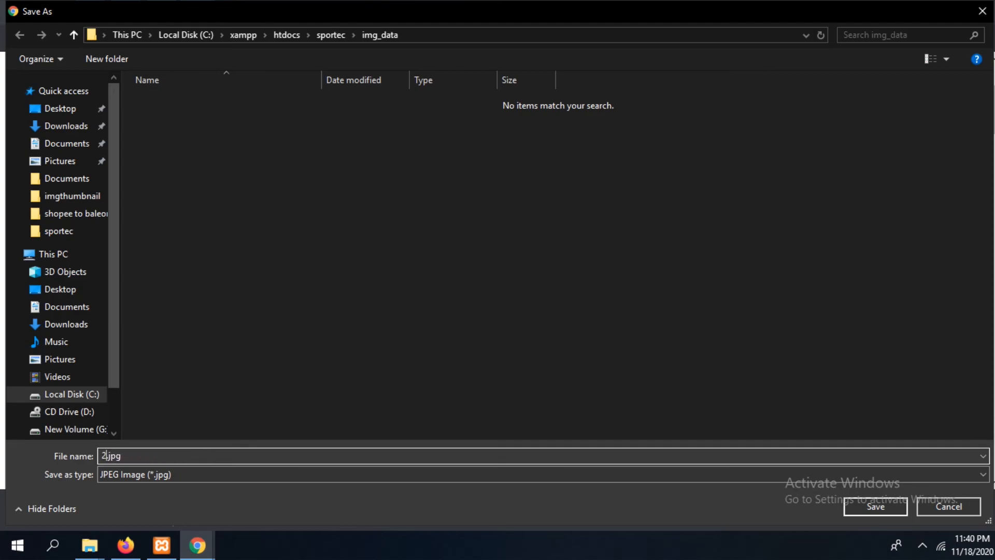
key("ctrl+a")
left_click(888, 504)
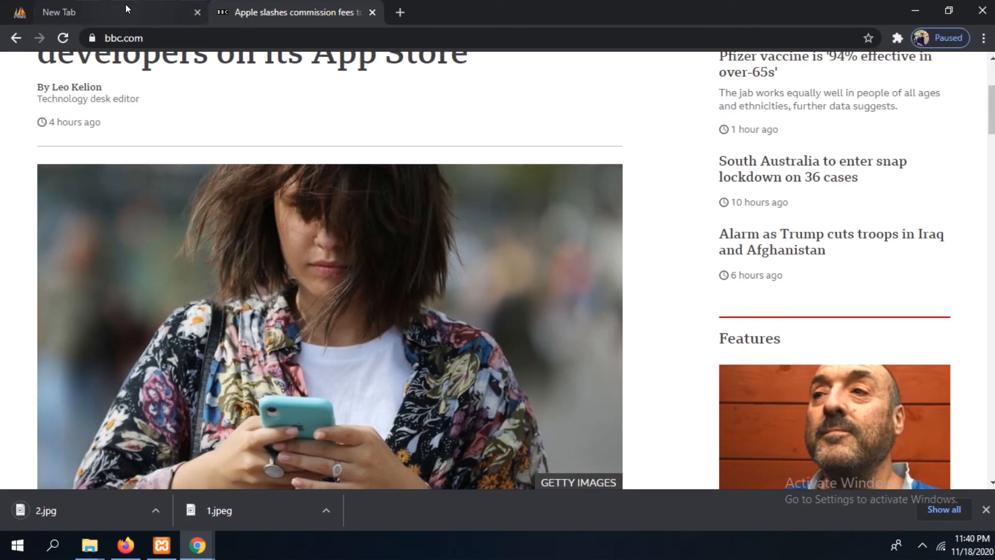
Return to the new data row in phpMyAdmin and set img_data to 2.jpg and date_data to 2020-11-18
left_click(19, 13)
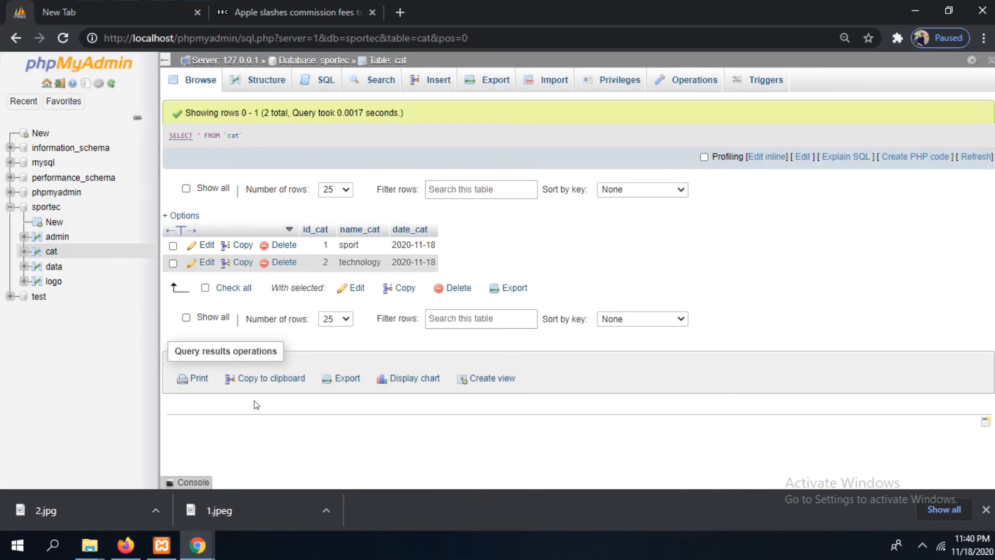
mouse_move(198, 549)
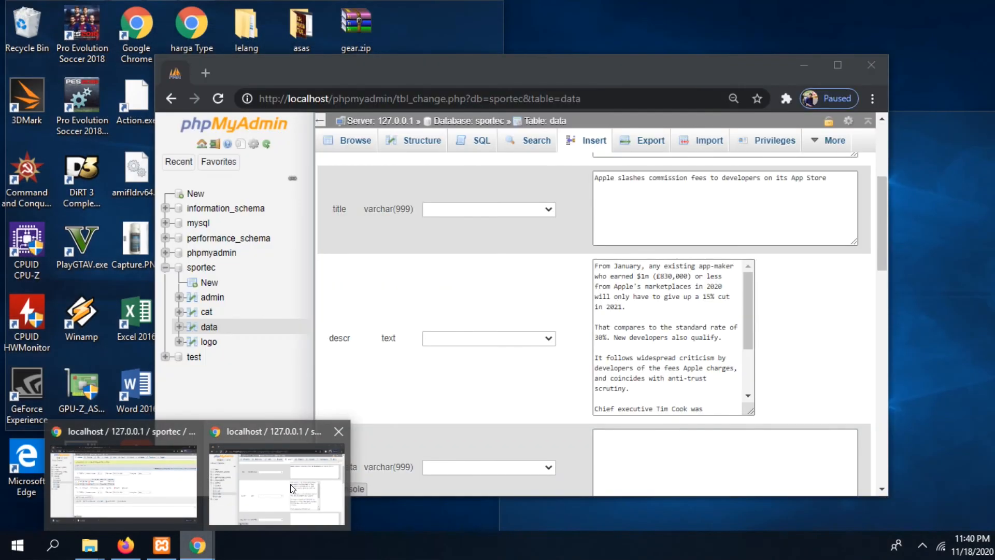
left_click(290, 484)
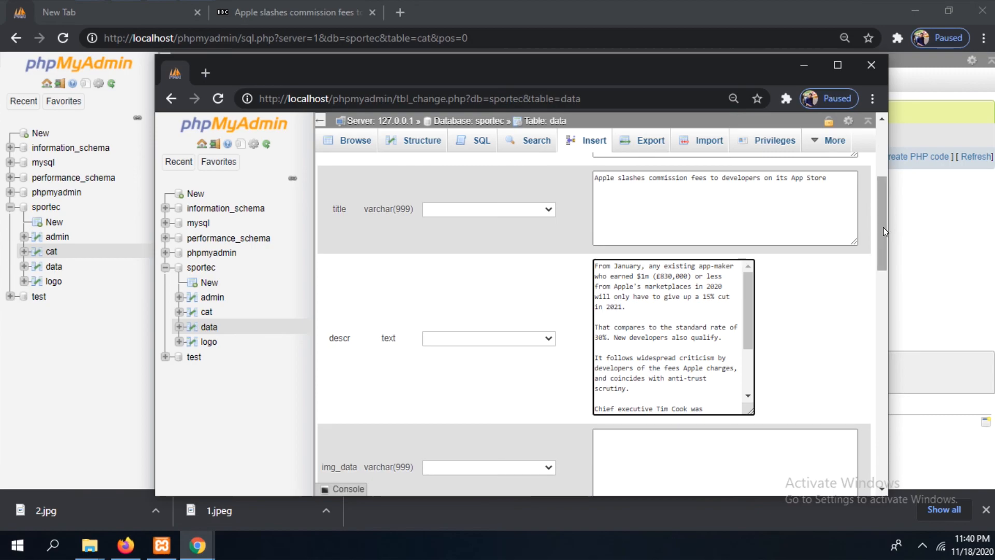
scroll(884, 227, "down", 3)
left_click(783, 293)
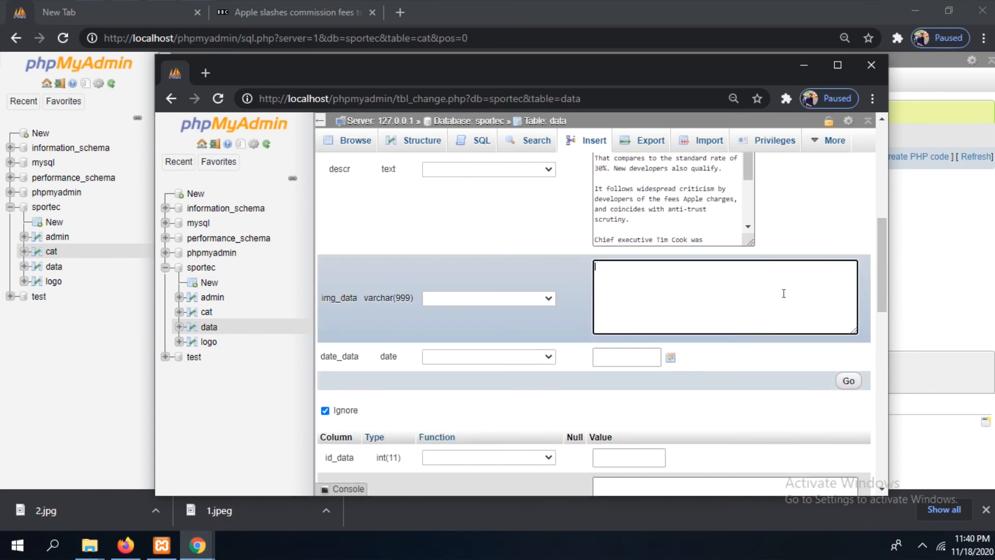
type("2.jpg")
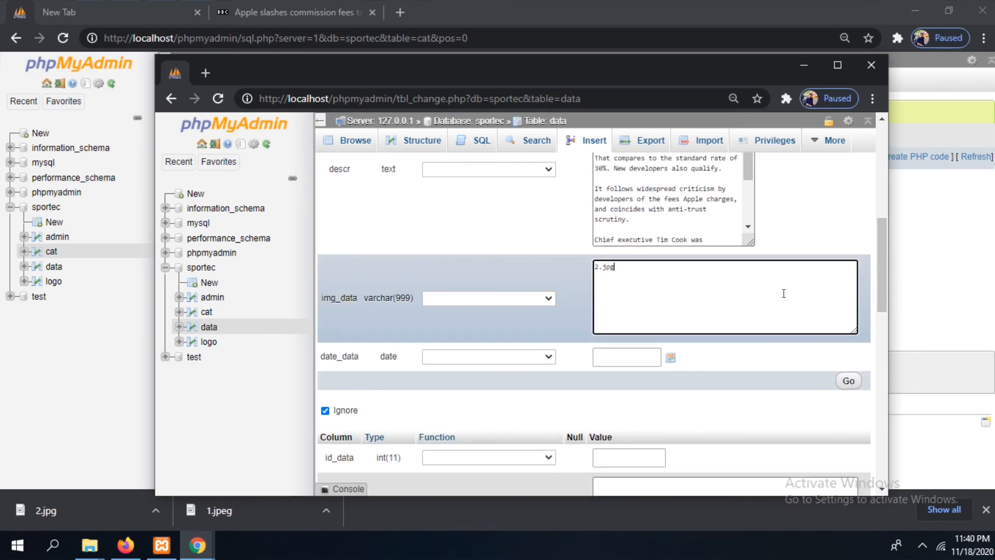
left_click(669, 358)
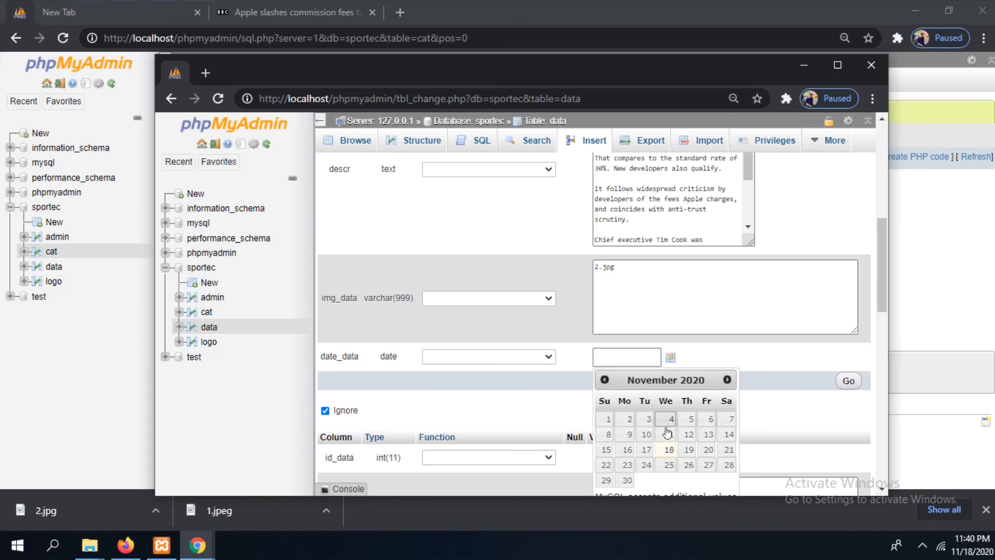
left_click(668, 450)
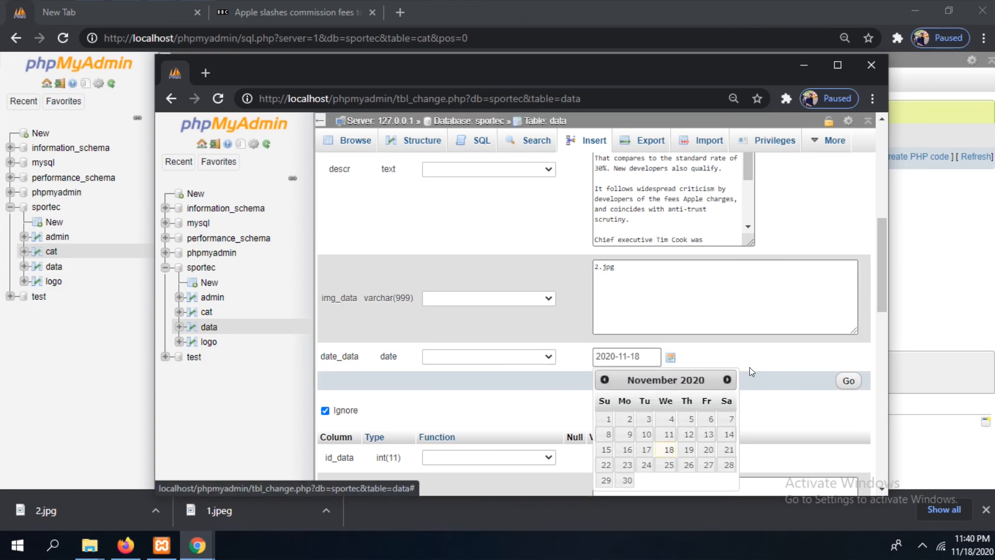
left_click(766, 354)
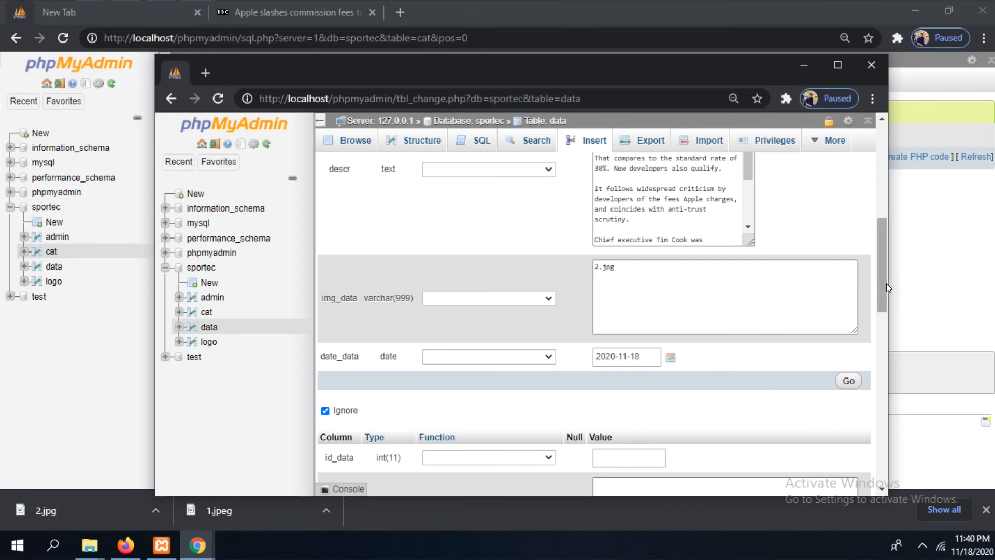
Insert the completed technology article row and browse the sportec data table
left_click_drag(882, 284, 883, 300)
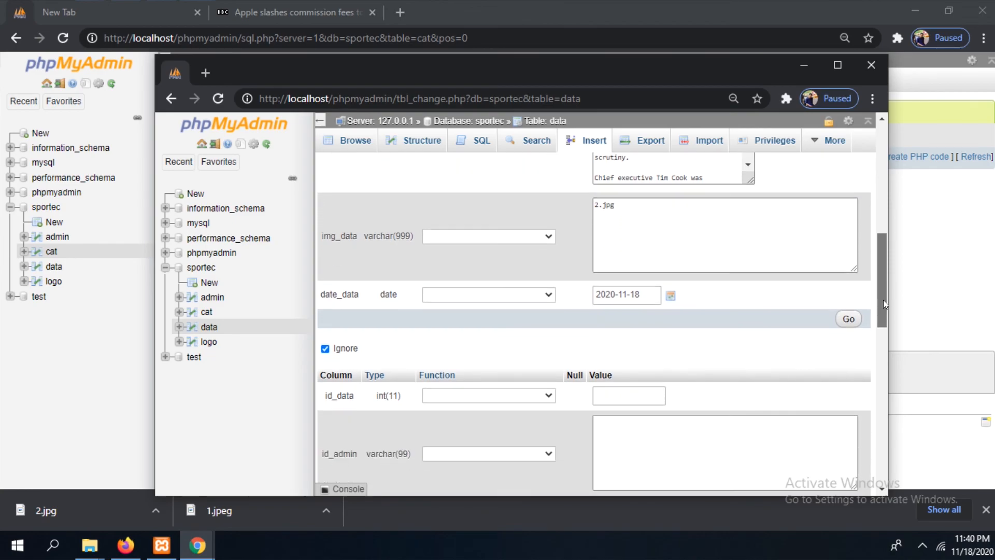
left_click(851, 317)
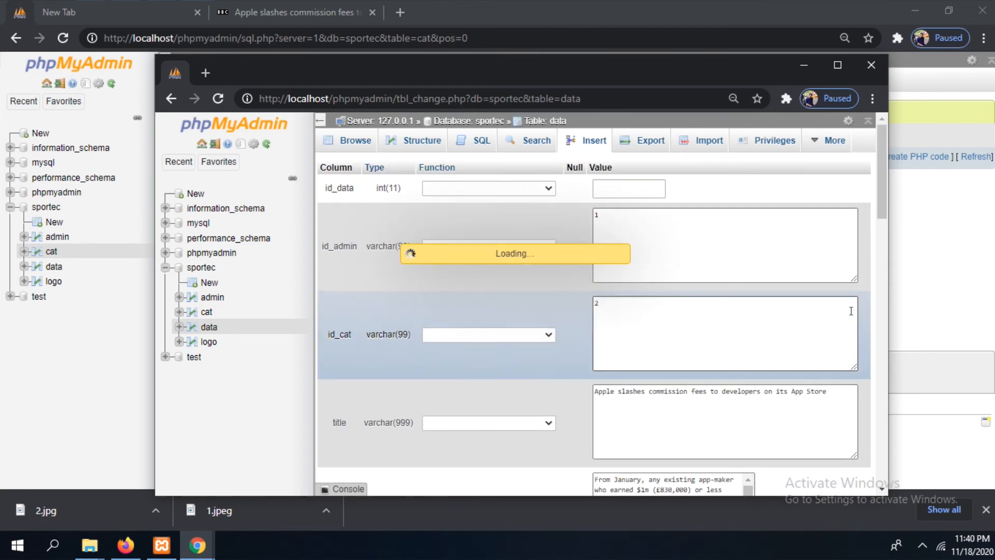
left_click(54, 267)
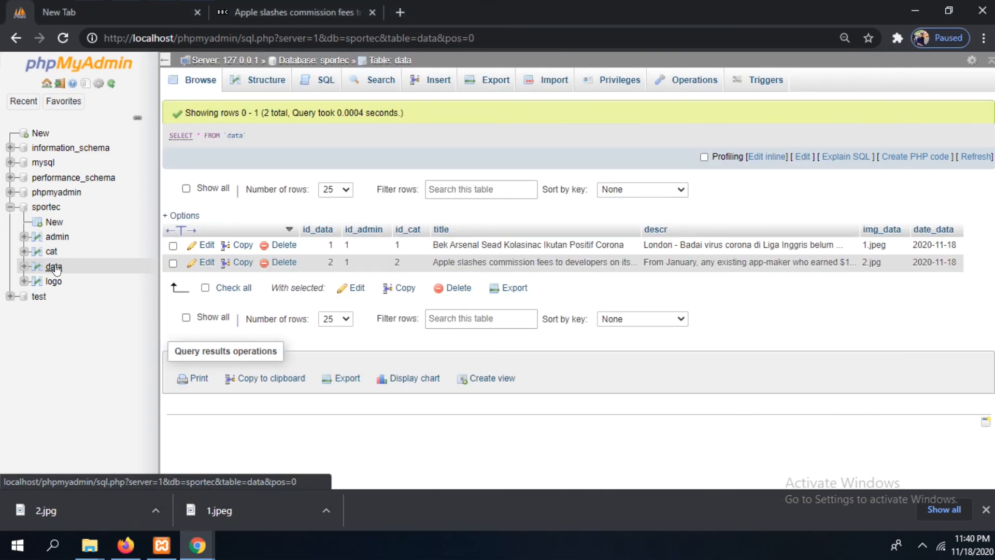